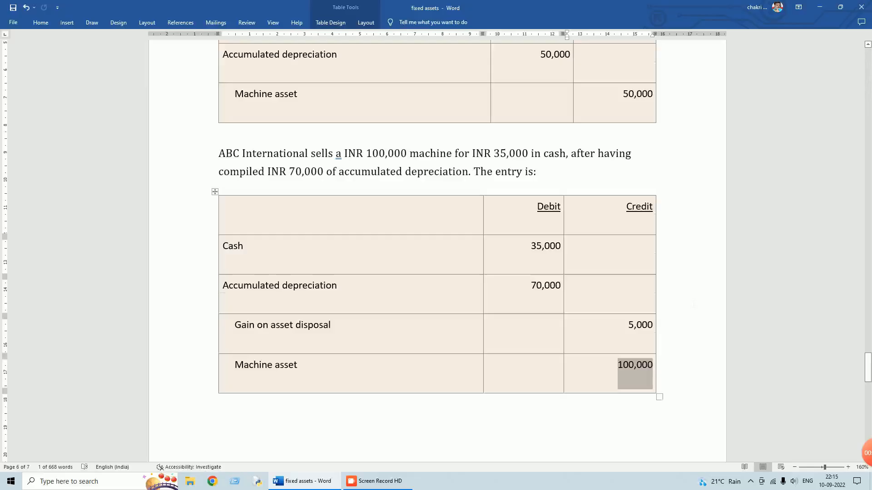
- Scroll to the INR 40,000 machine sold for INR 25,000 example and its journal table
scroll(436, 249, down, 6)
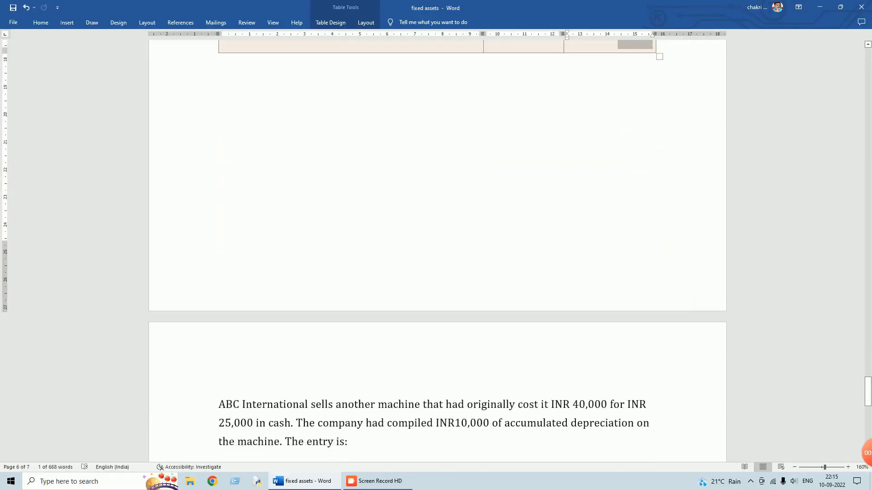
scroll(436, 250, down, 2)
scroll(695, 308, down, 1)
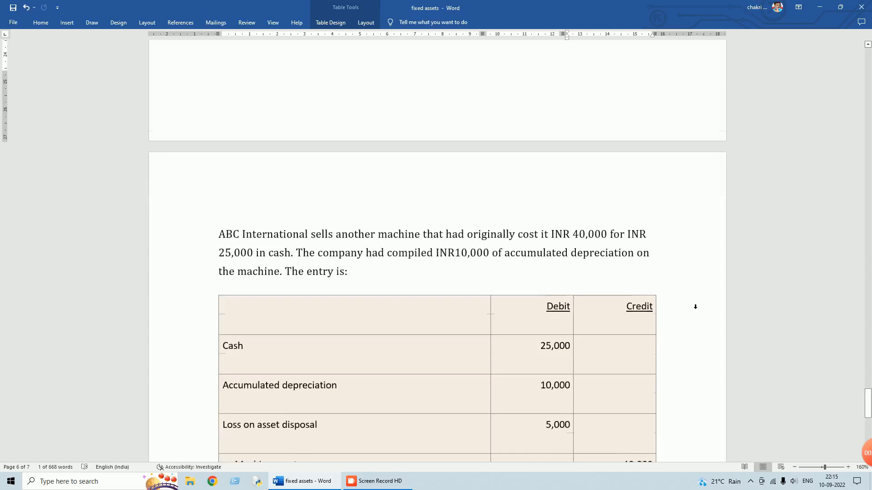
scroll(695, 308, down, 1)
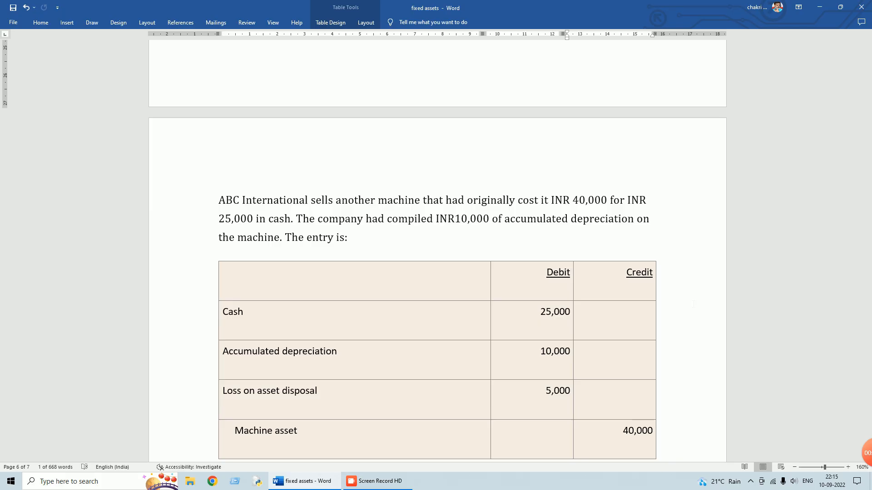
scroll(693, 304, down, 2)
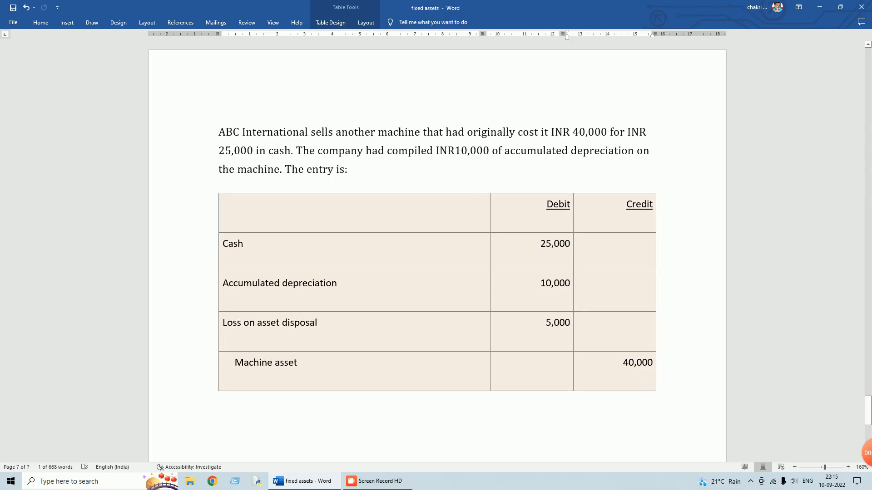
- Highlight the 40,000 Machine credit and the 5,000 loss on disposal in the journal table
drag(625, 362, 650, 366)
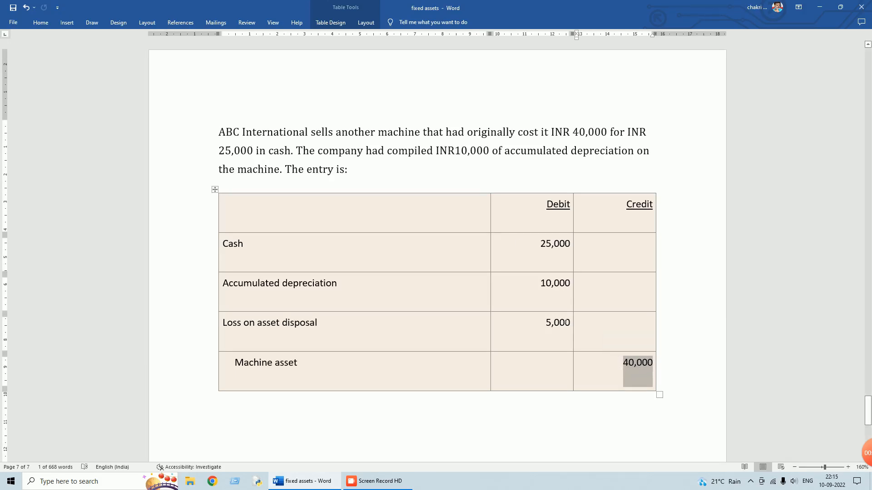
drag(547, 323, 569, 325)
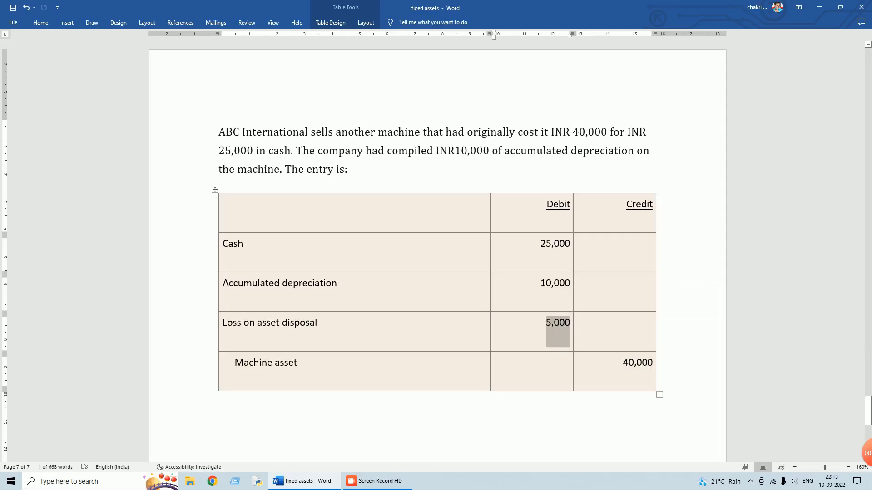
scroll(332, 325, down, 7)
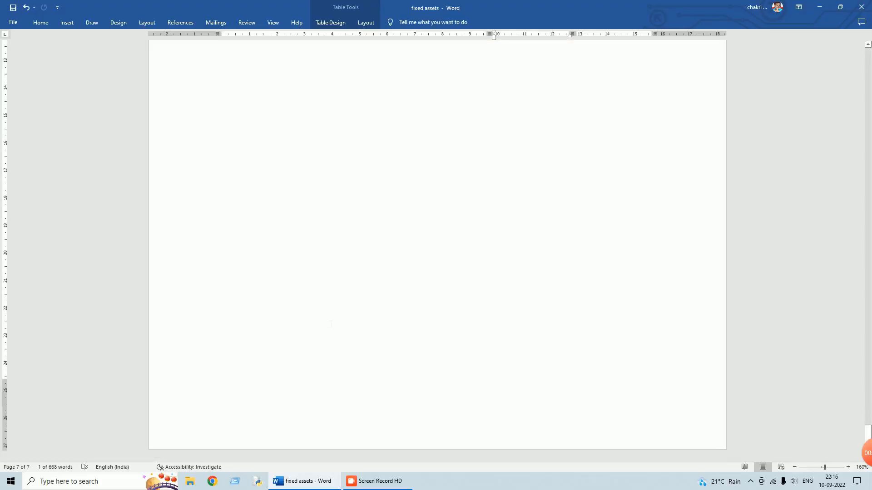
scroll(331, 324, up, 5)
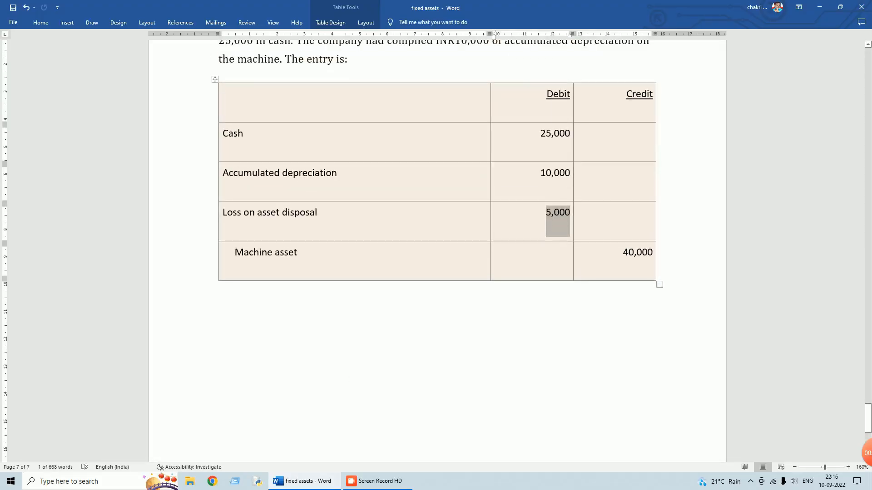
scroll(348, 399, up, 3)
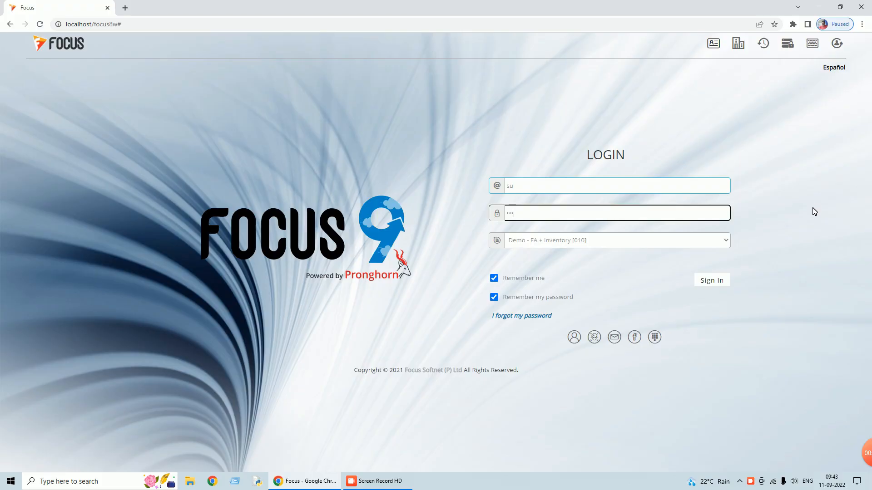
- Sign in to Focus 9 with the corrected password and open Settings > Configure Transactions
click(721, 284)
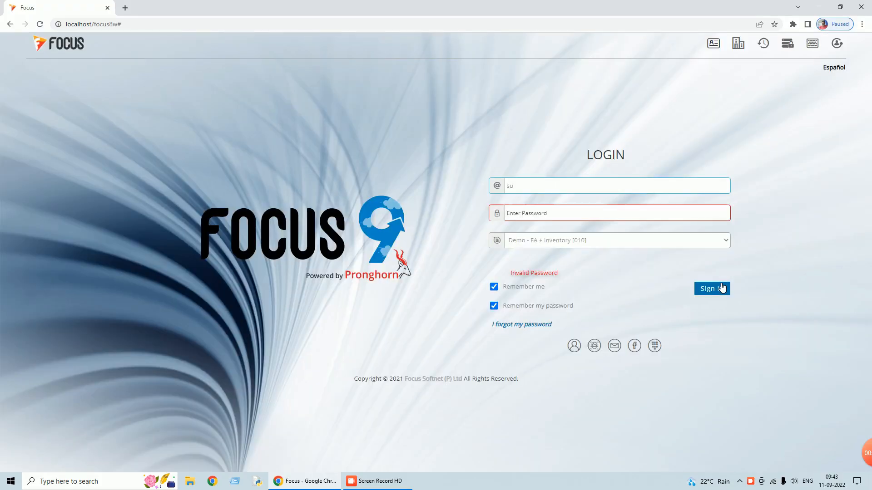
text(su)
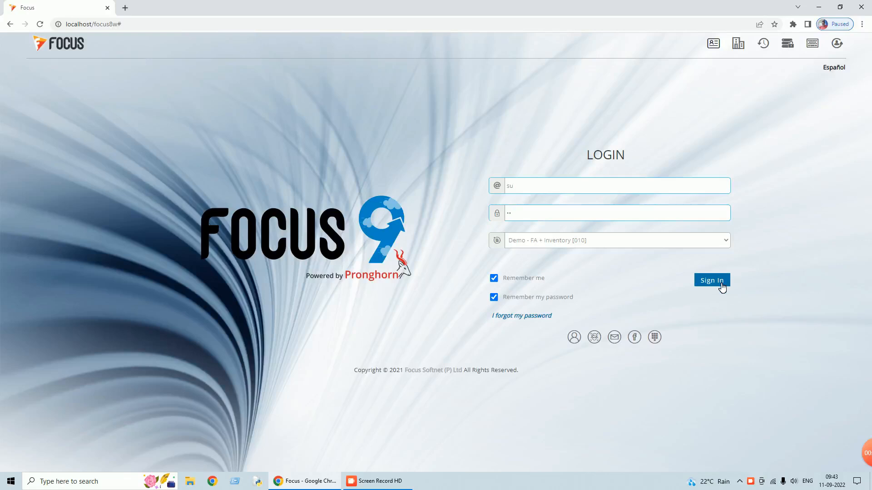
click(721, 284)
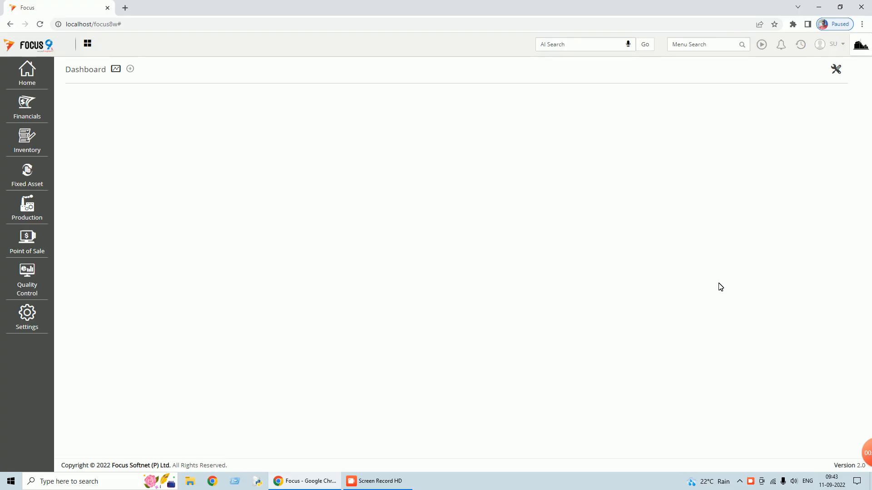
click(28, 322)
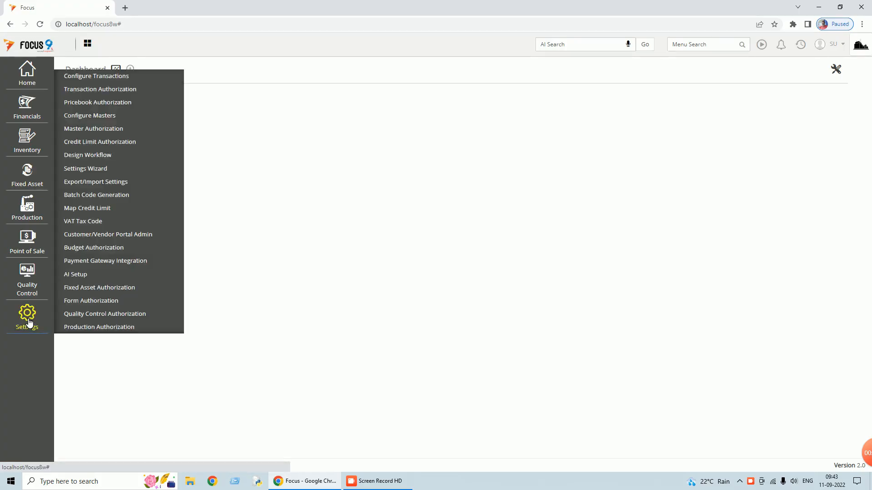
click(122, 77)
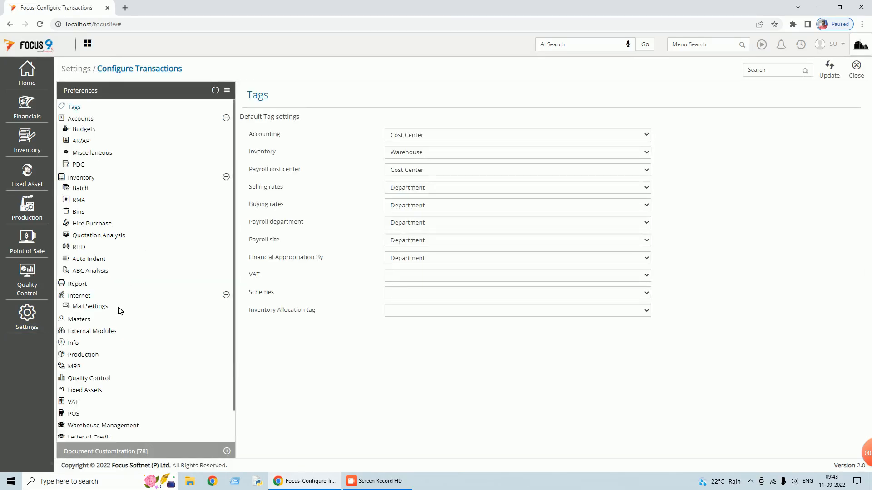
- In Fixed Assets preferences, keep Location as asset location and purchase-based asset creation mandatory
scroll(118, 309, down, 1)
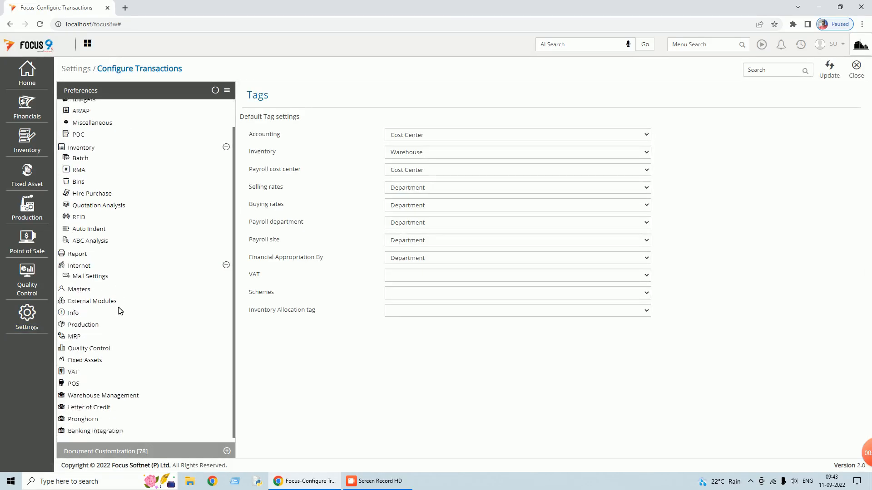
click(91, 364)
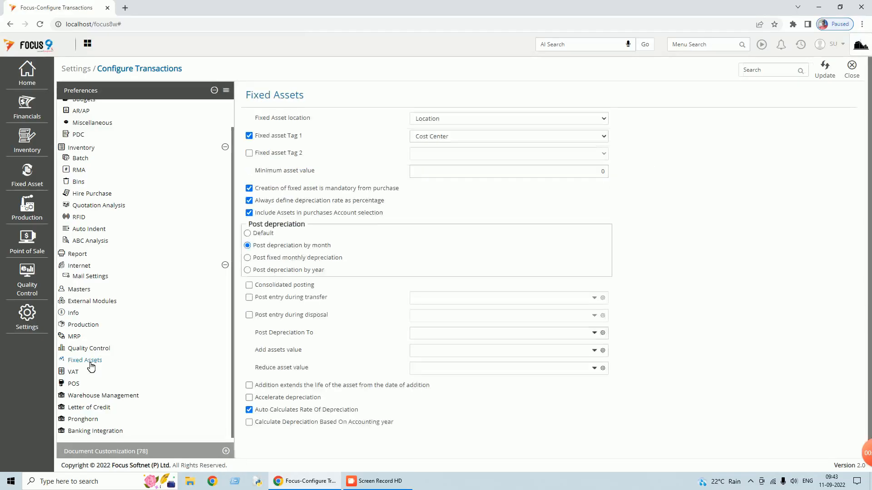
click(485, 121)
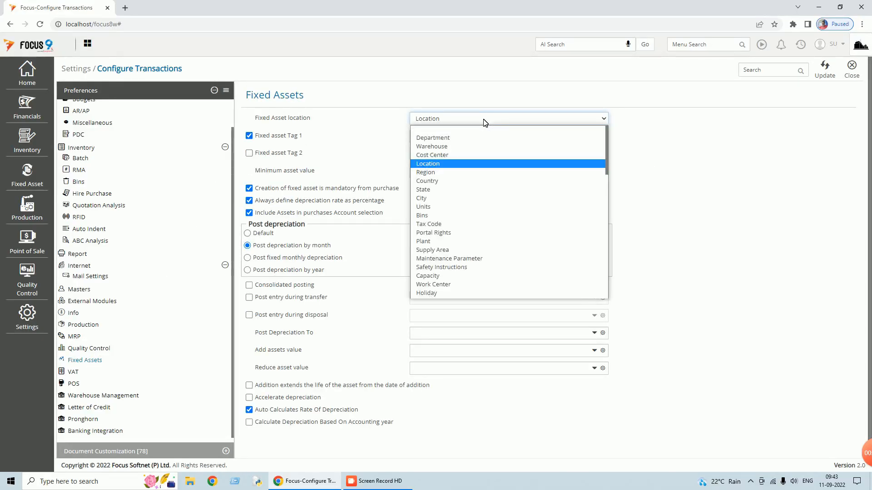
click(462, 166)
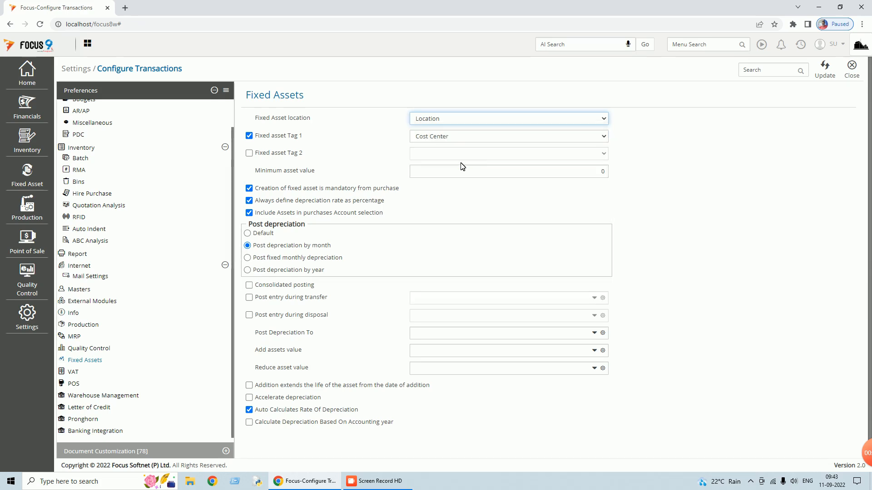
click(252, 191)
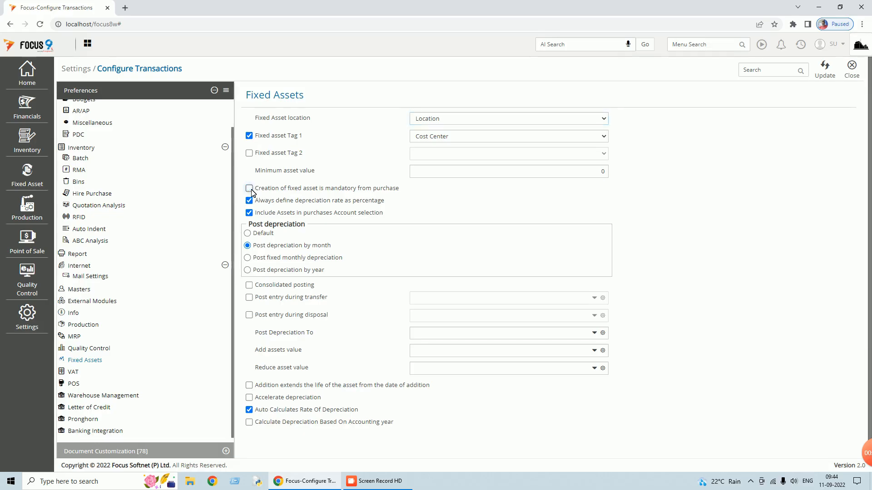
click(251, 191)
scroll(342, 238, down, 1)
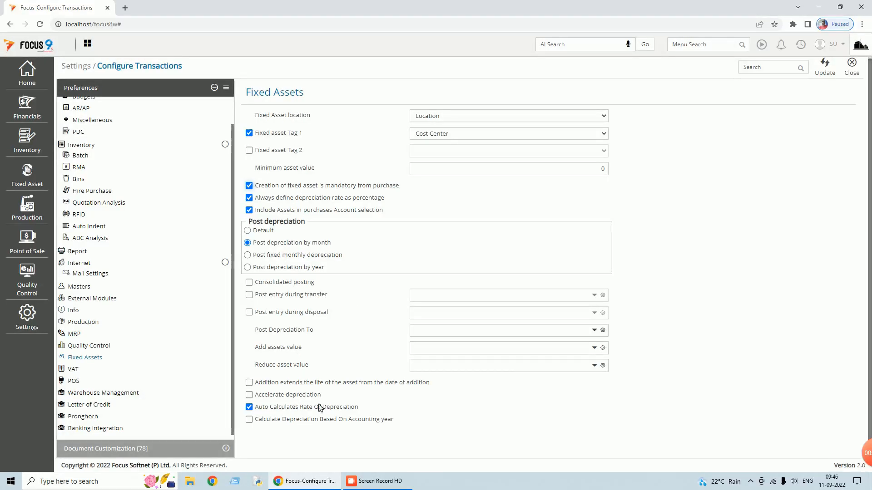
- Update the Fixed Assets preferences, confirm the save, and close Configure Transactions
click(824, 67)
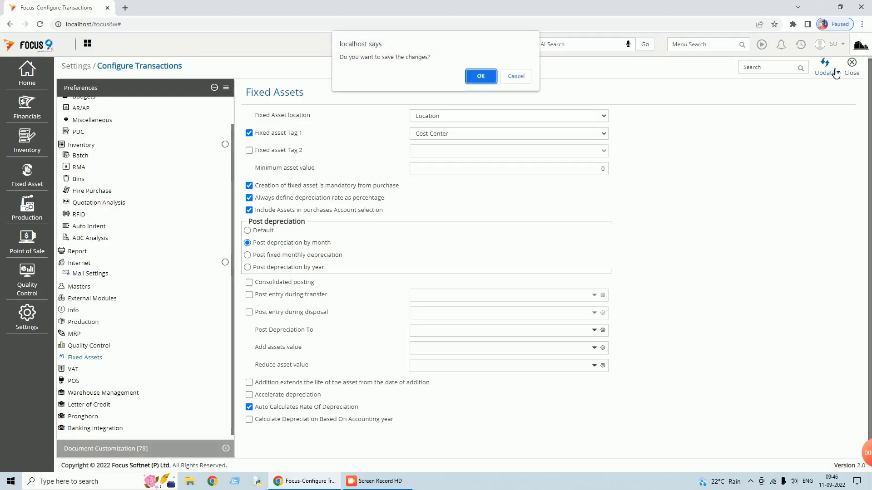
click(482, 75)
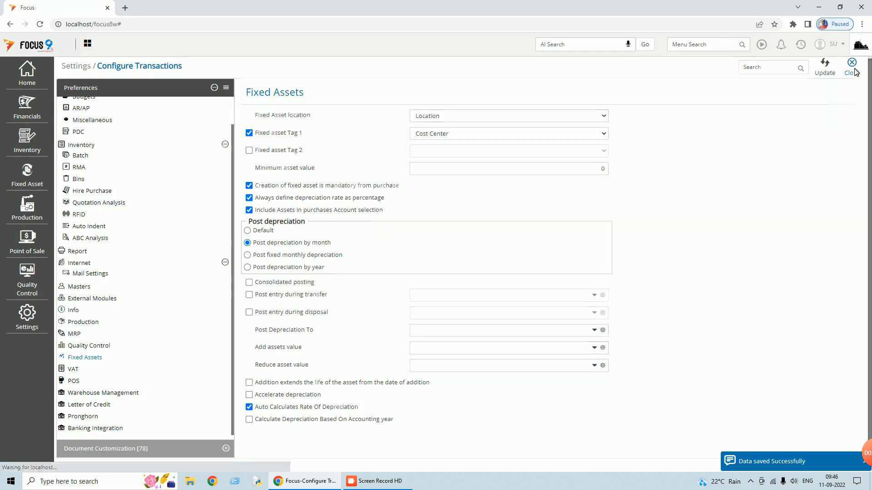
click(852, 69)
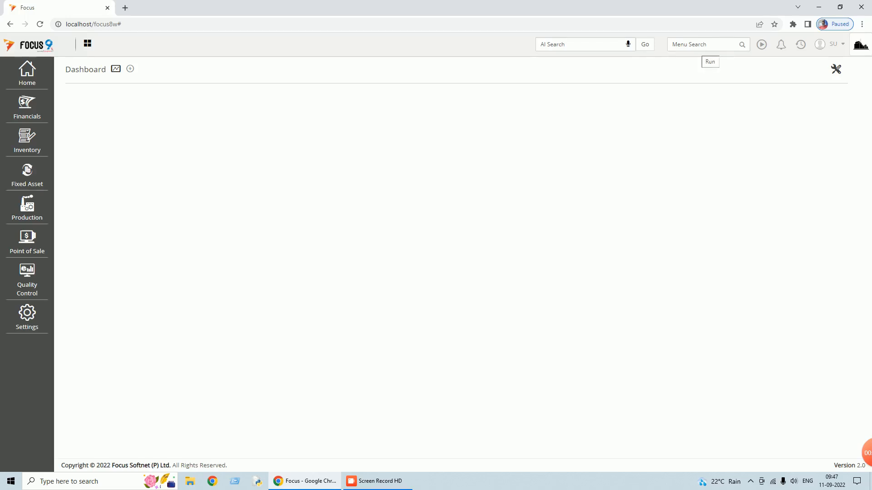
- Search the menus for 'erase' and open the Erase All page
click(696, 49)
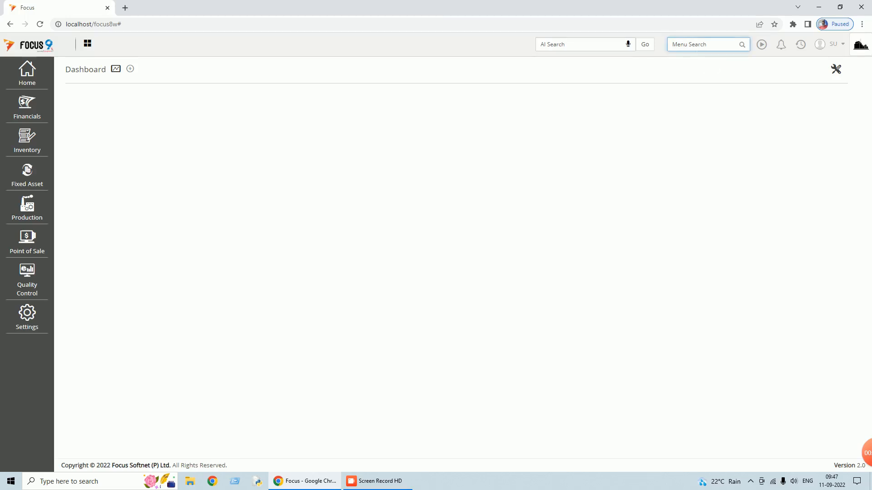
text(ea)
key(BackSpace)
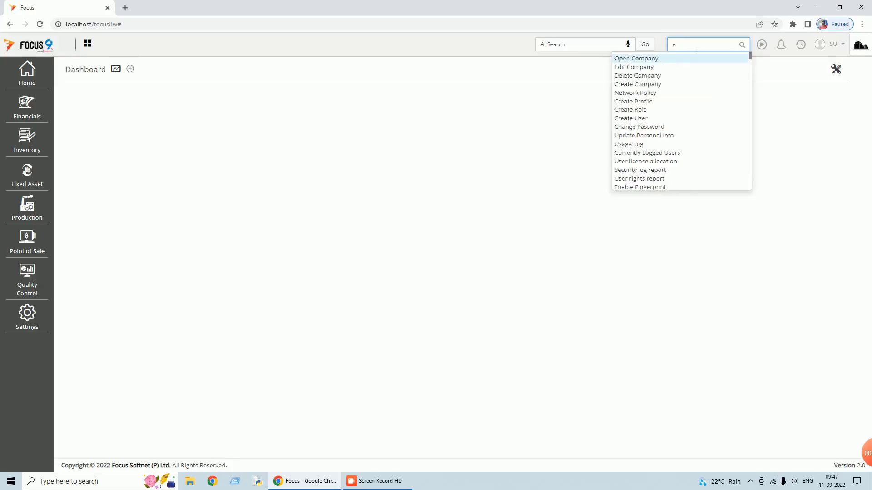
text(rase)
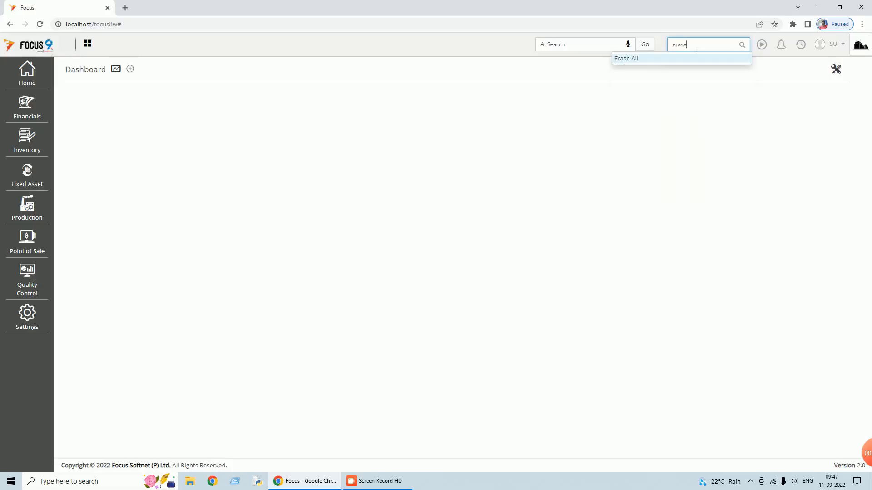
click(625, 60)
- Erase transactions only, confirm the deletion, and close the Erase All page
click(341, 237)
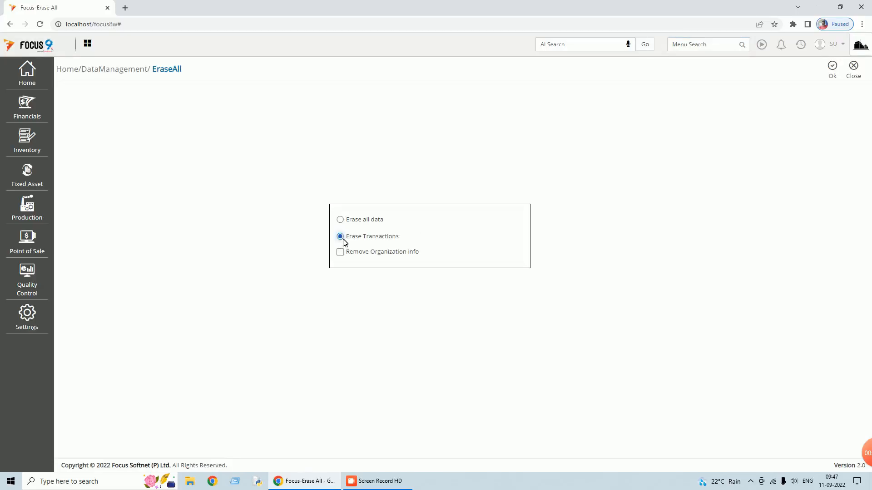
click(832, 67)
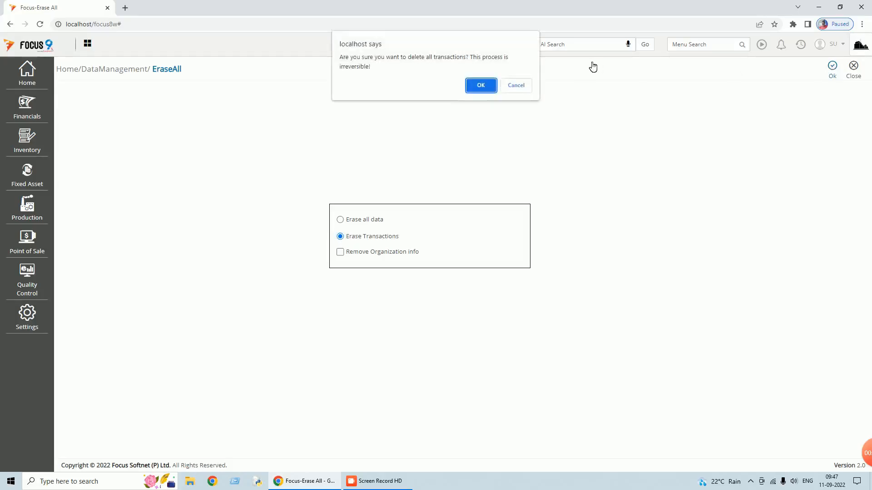
click(480, 86)
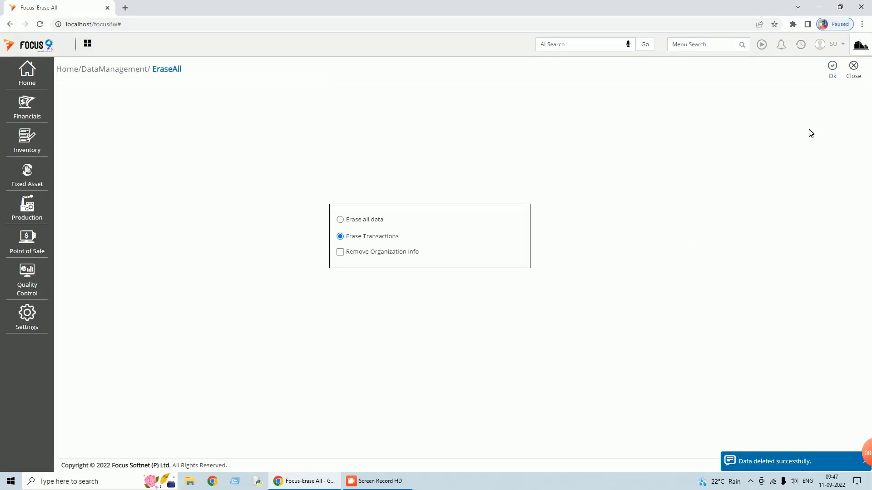
click(853, 74)
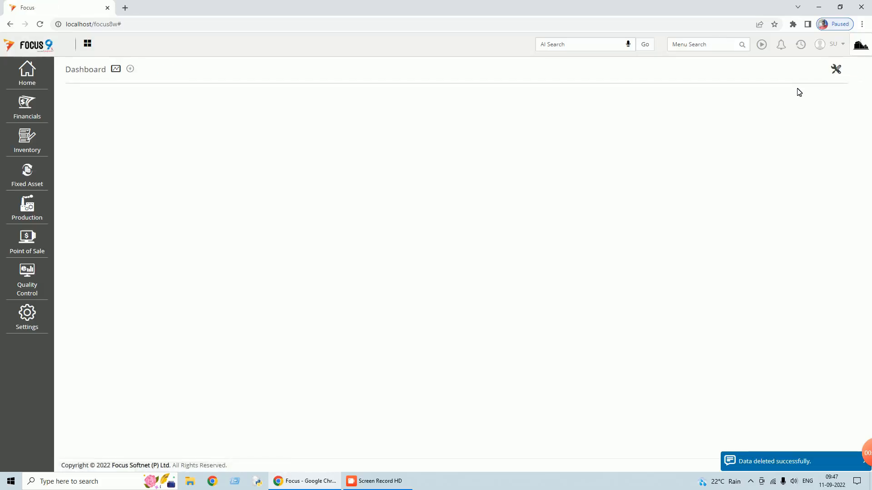
click(702, 44)
- Open Design Workflow via a 'des' menu search and load the Fixed Assets workflow
text(des)
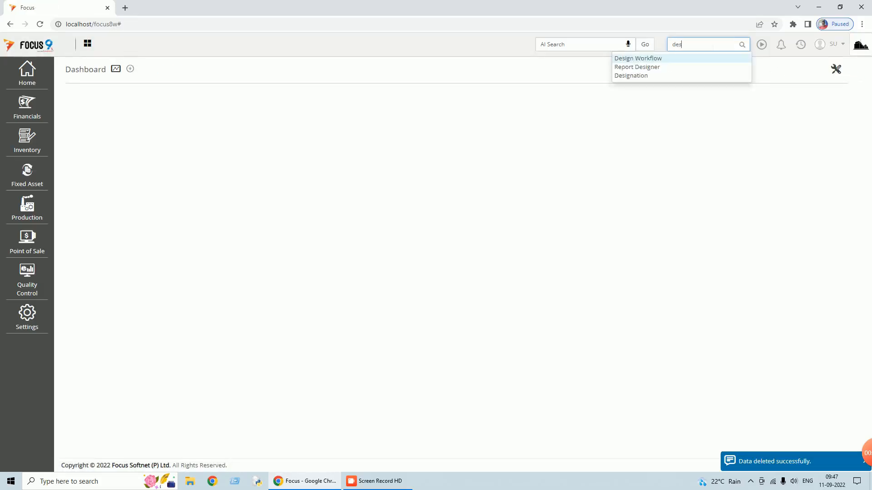
click(635, 61)
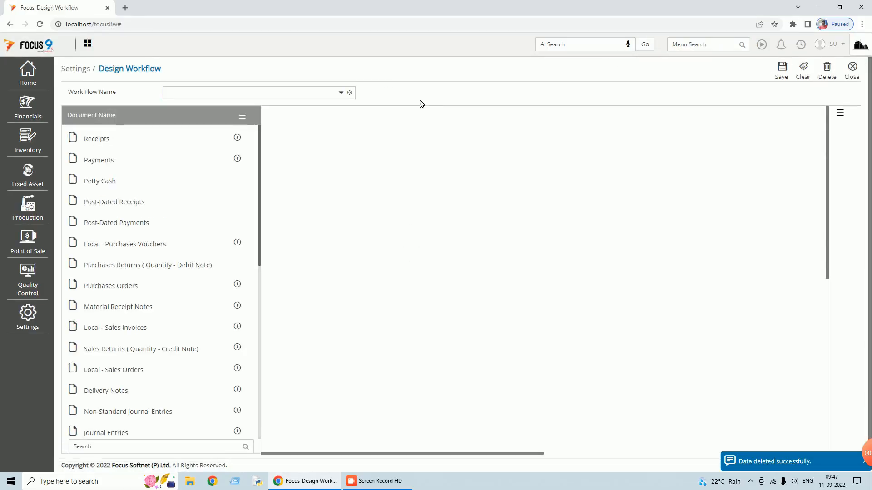
click(341, 92)
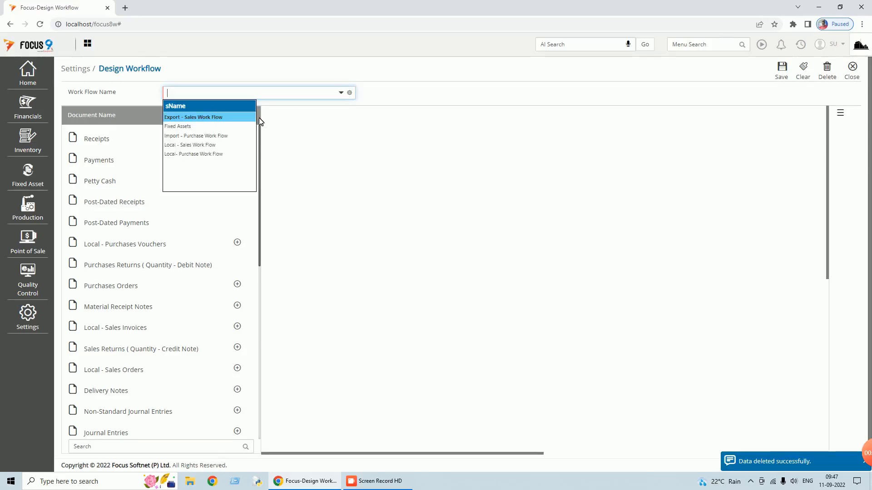
click(186, 129)
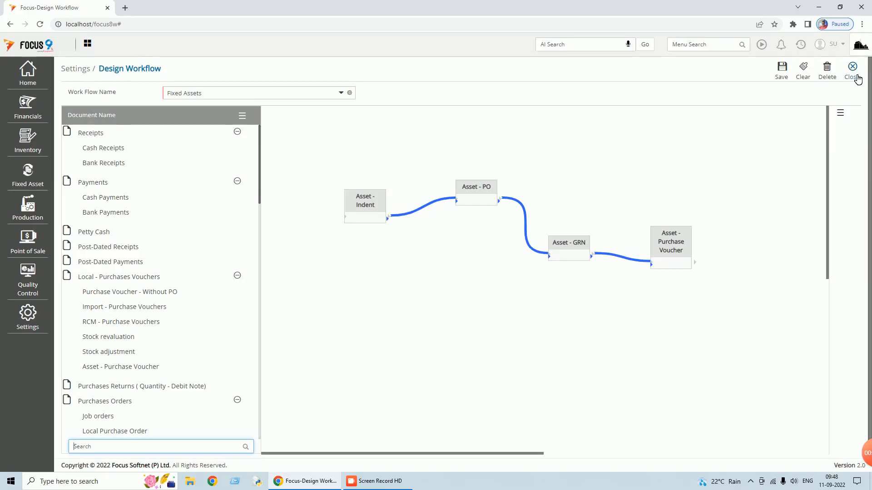
- Close the workflow designer and start a new Asset - Indent voucher
click(856, 79)
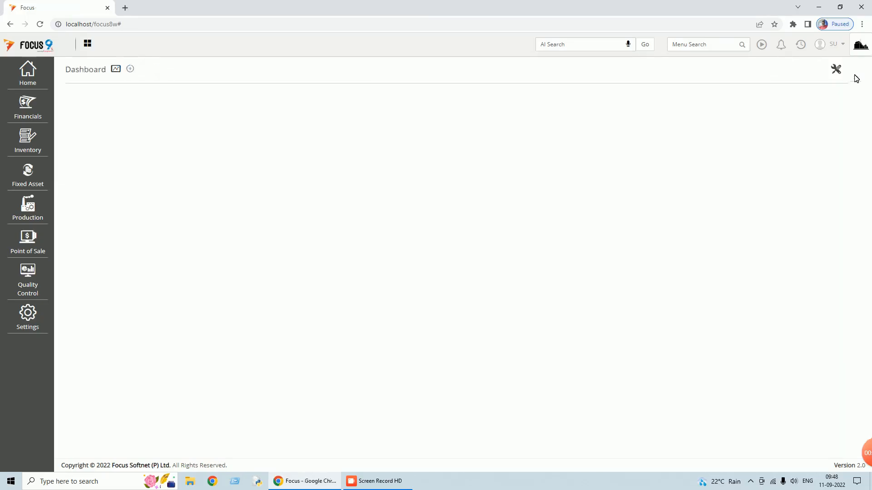
text(aseet)
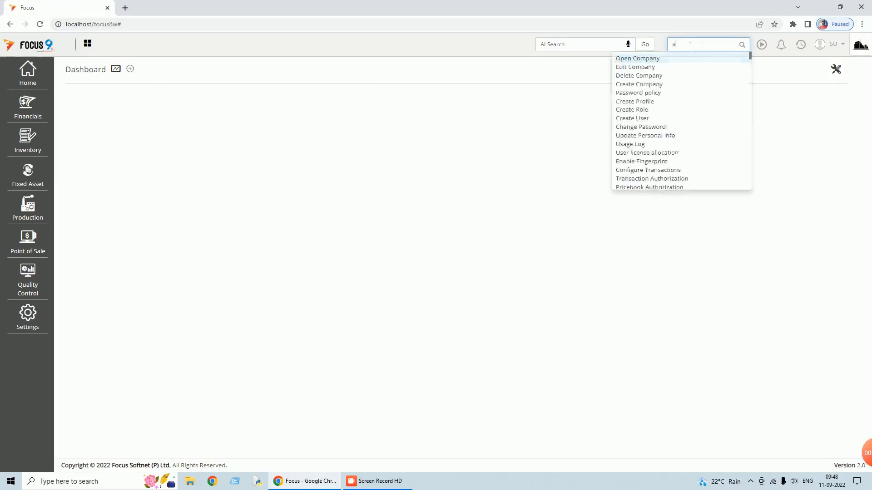
key(BackSpace)
key(BackSpace)
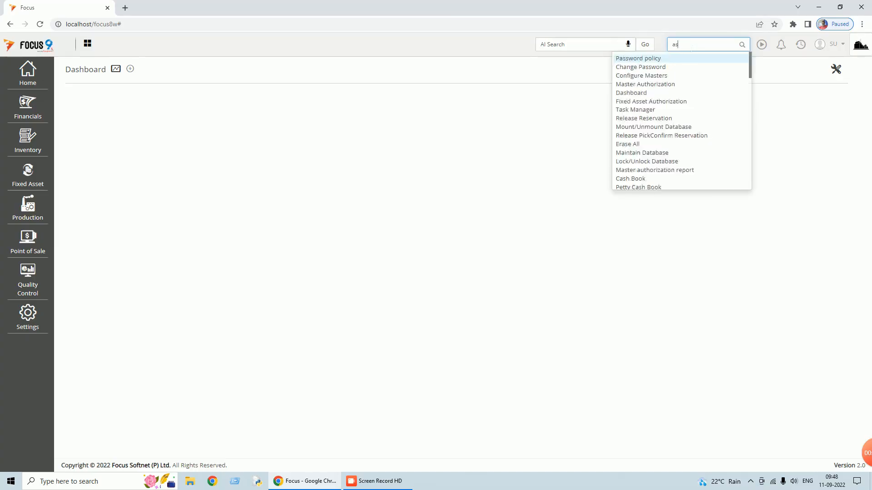
text(set)
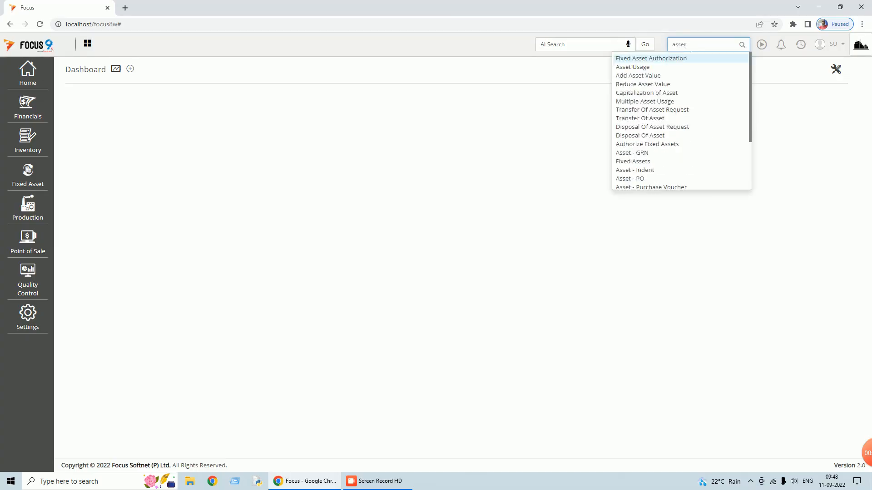
click(643, 172)
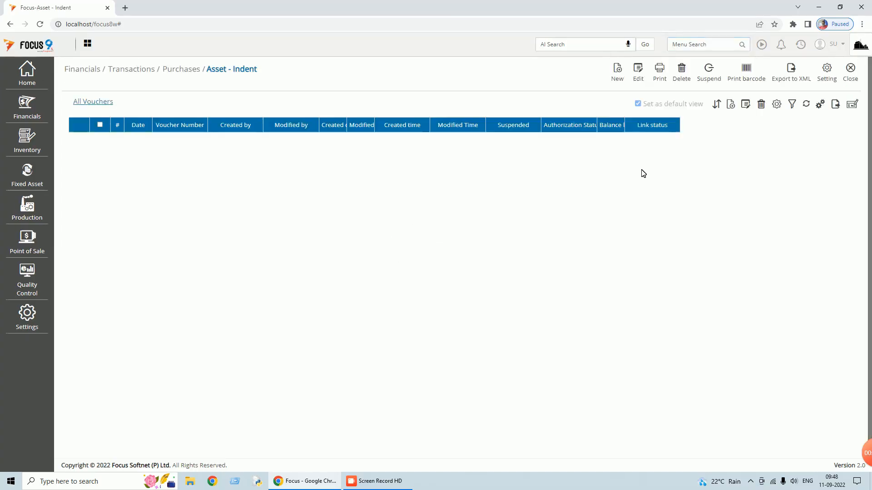
click(618, 78)
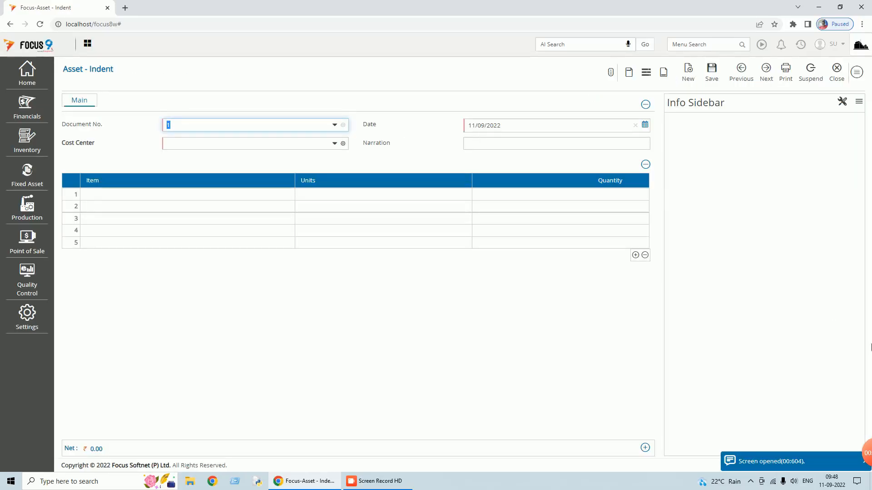
- Set Cost Center-1 as the indent's cost center
click(218, 145)
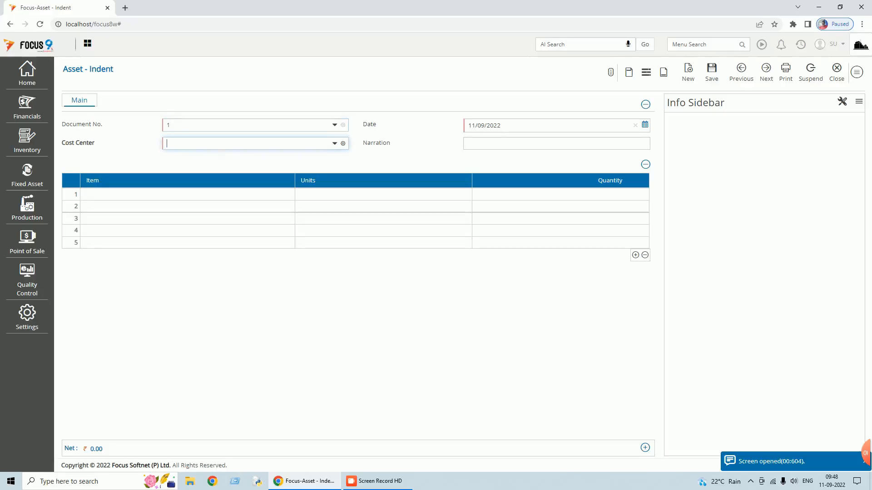
text(cos)
key(Return)
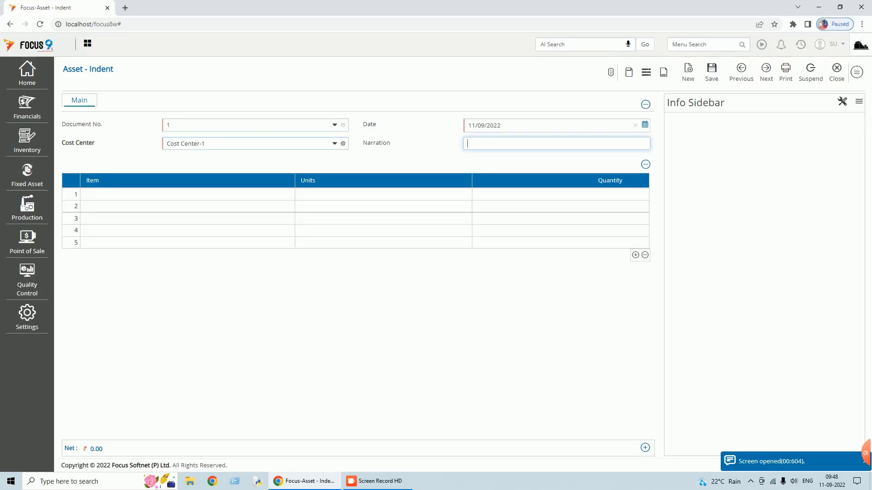
key(Return)
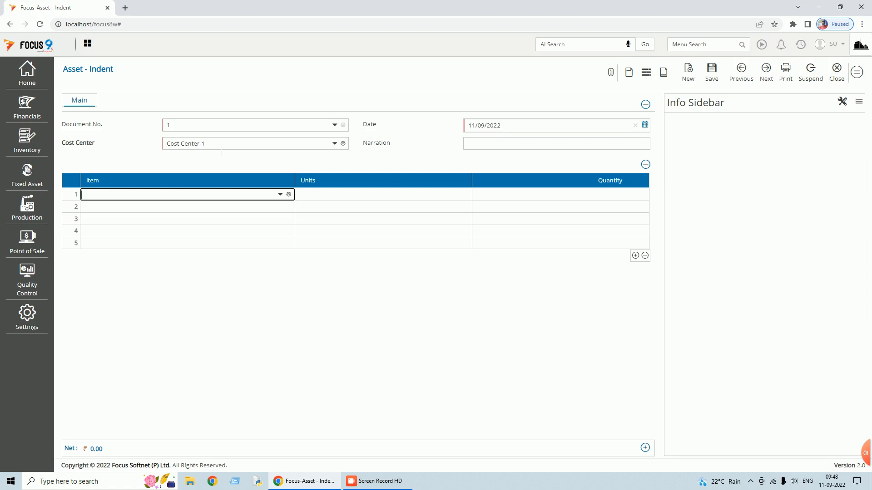
- Add Photo Copier Machine - Siemens, quantity 1 NOS, on line 1 of the indent
text(p)
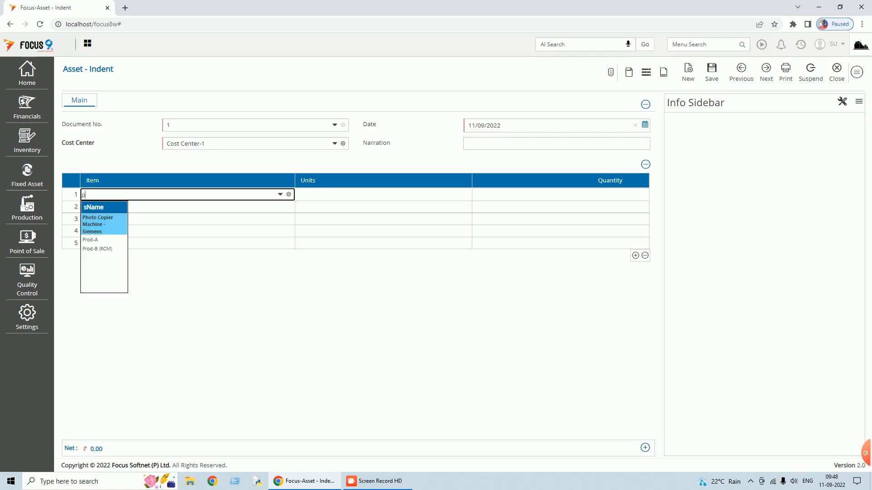
text(h)
key(Return)
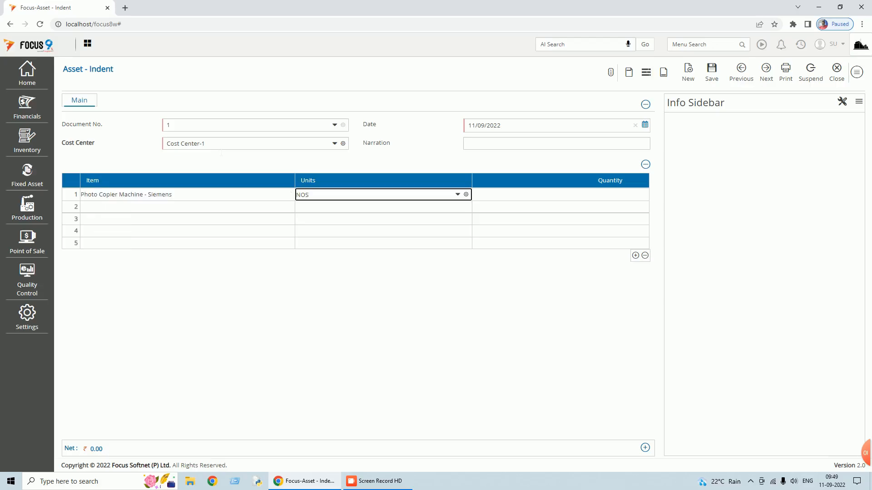
double_click(130, 179)
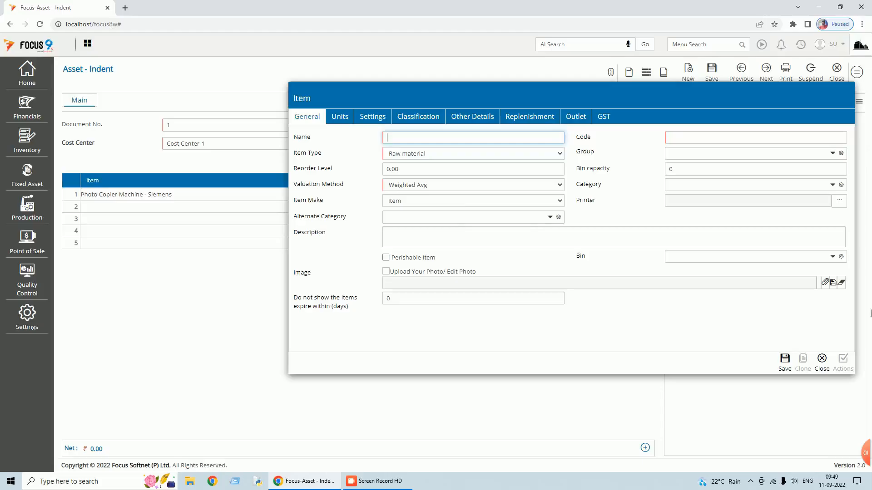
click(822, 359)
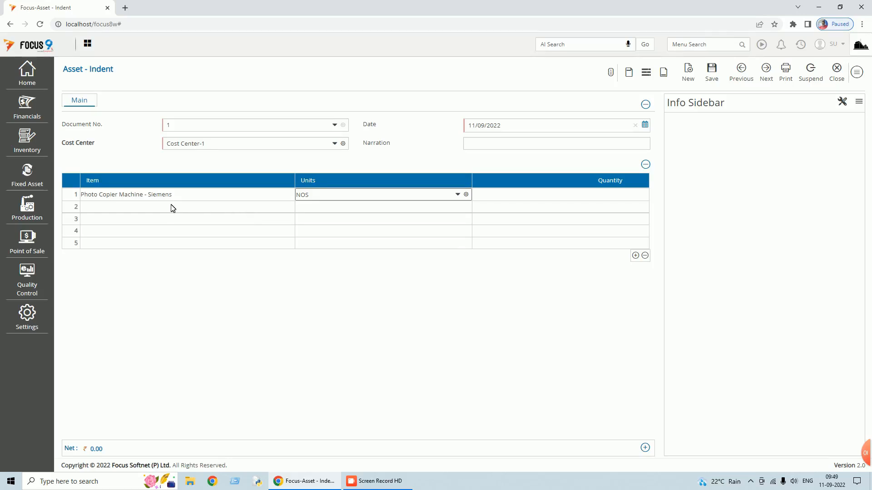
click(546, 199)
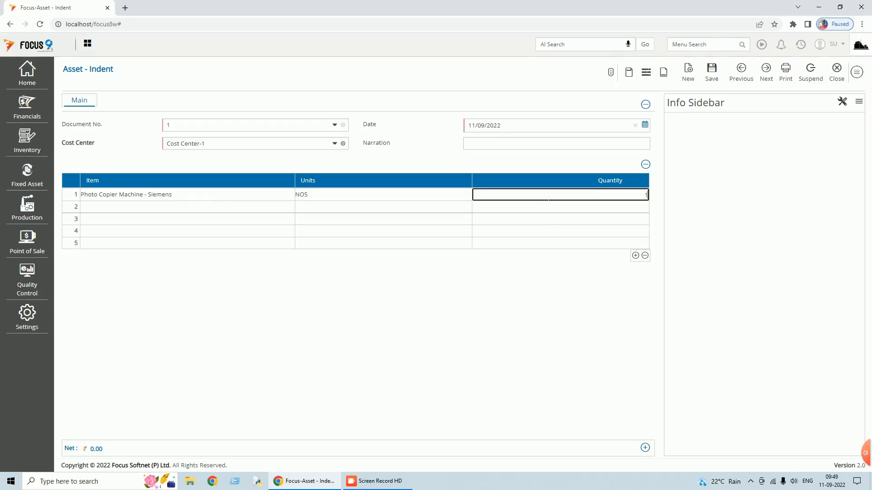
key(Return)
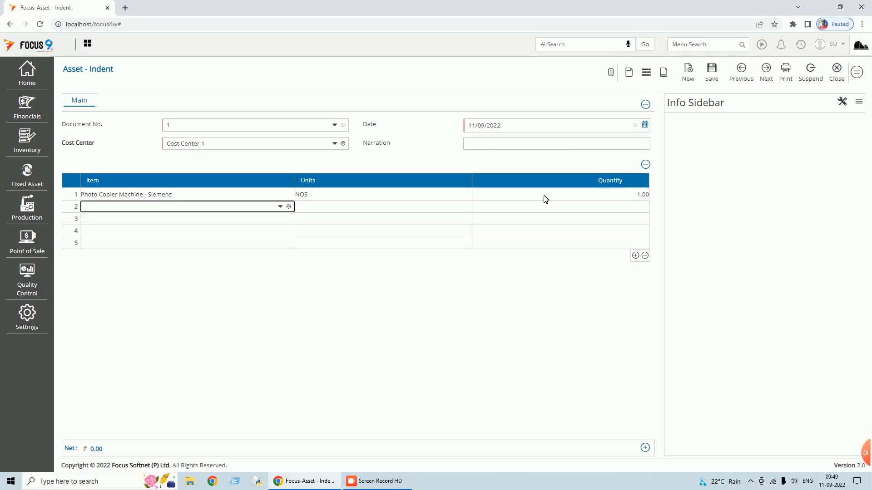
- Save Asset - Indent voucher 1, then close the entry form and the voucher list
click(712, 73)
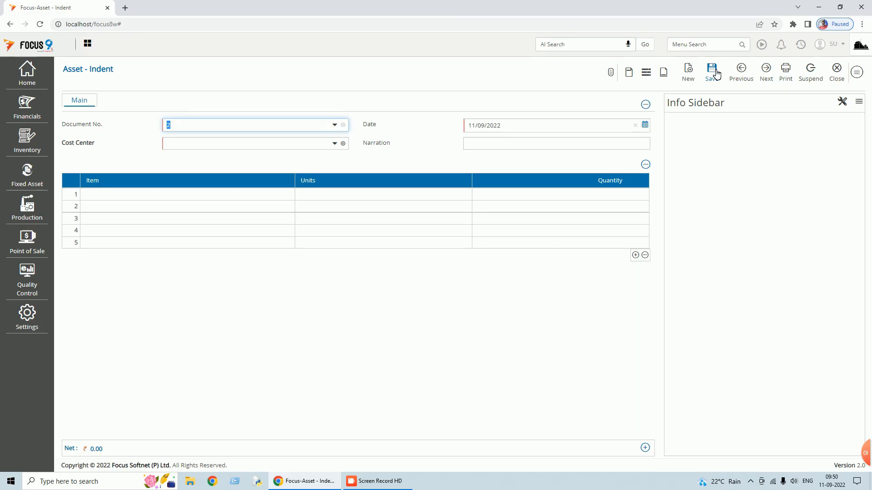
click(835, 80)
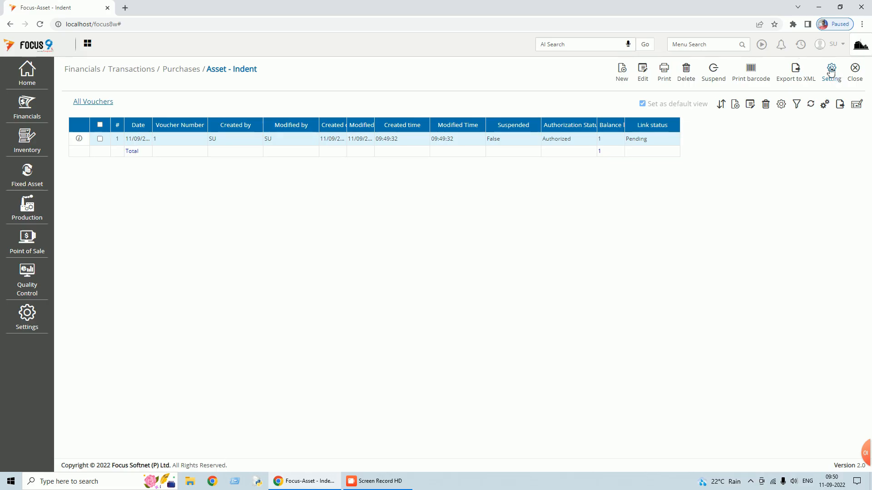
click(855, 73)
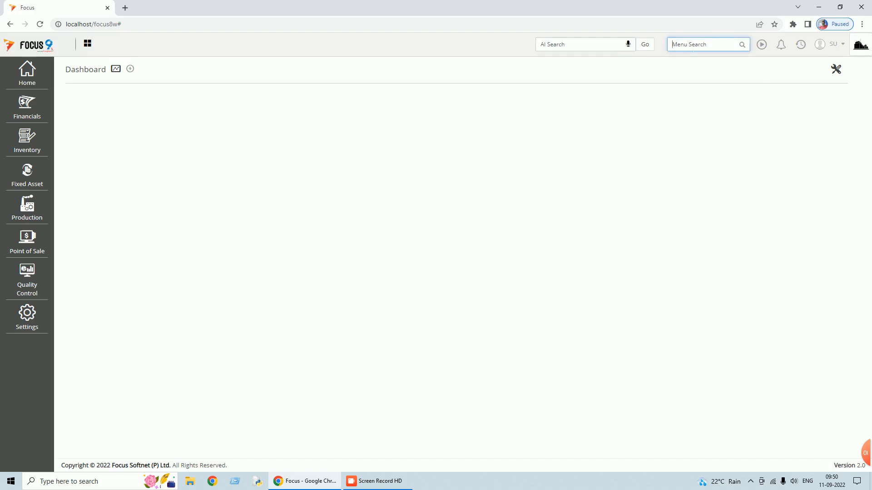
- Open Asset - PO and convert pending indent NDT77:1's Photo Copier Machine - Siemens line into it
text(purchase )
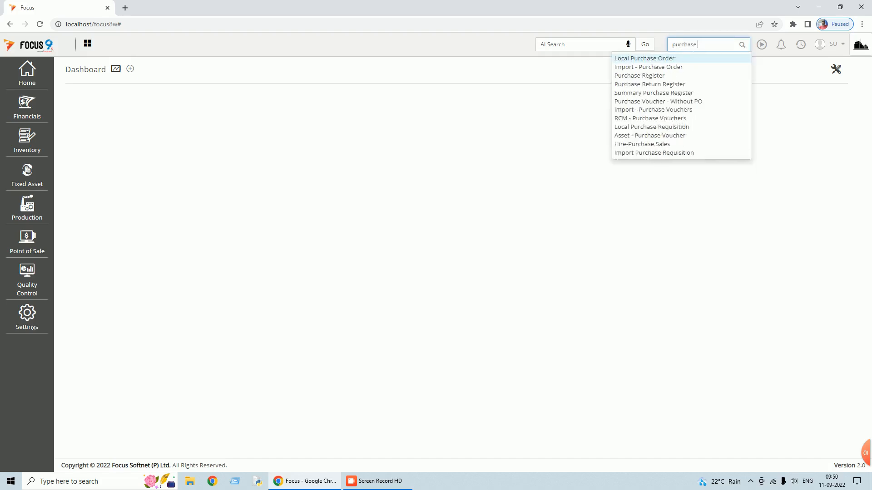
text(o)
key(BackSpace)
key(BackSpace)
key(BackSpace)
key(BackSpace)
key(BackSpace)
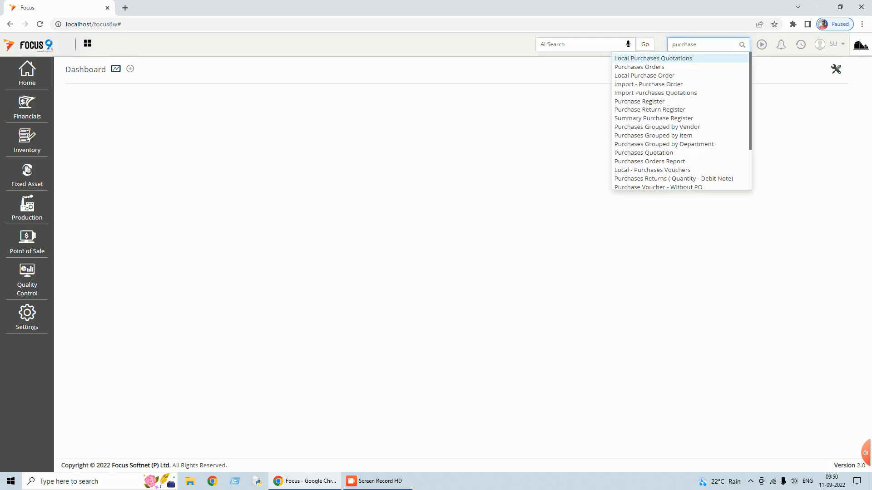
key(BackSpace)
key(BackSpace)
text(asset)
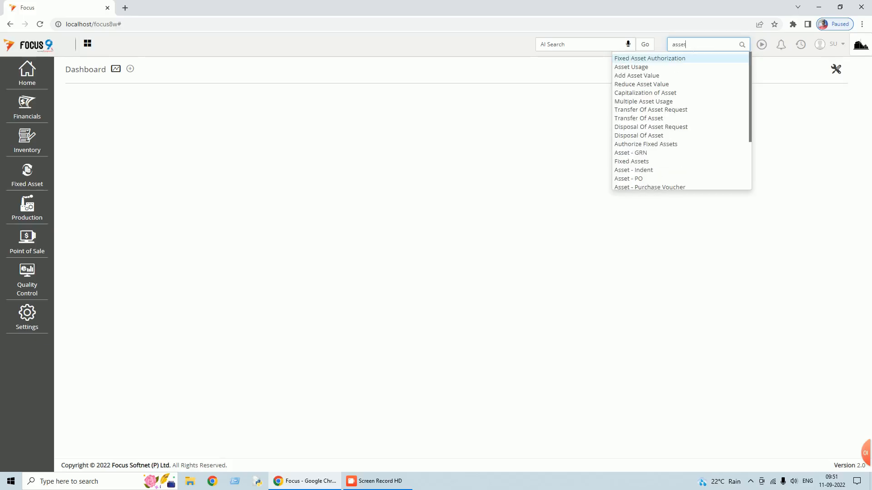
click(626, 181)
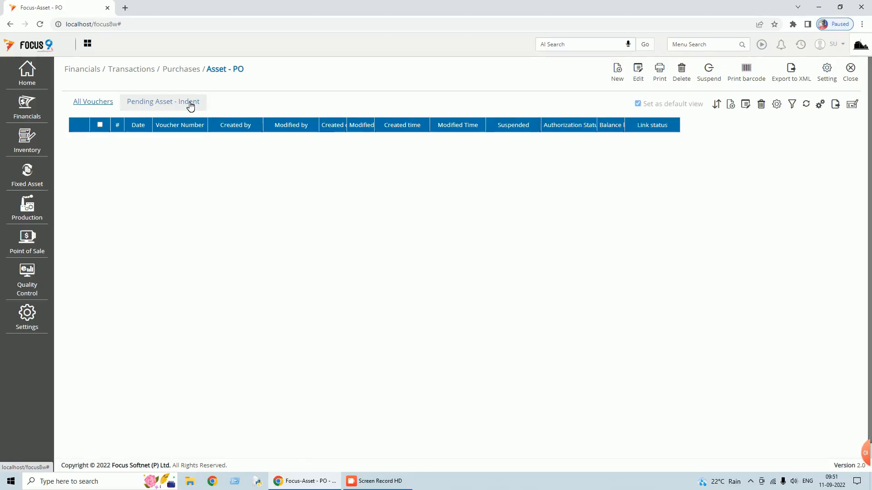
click(190, 106)
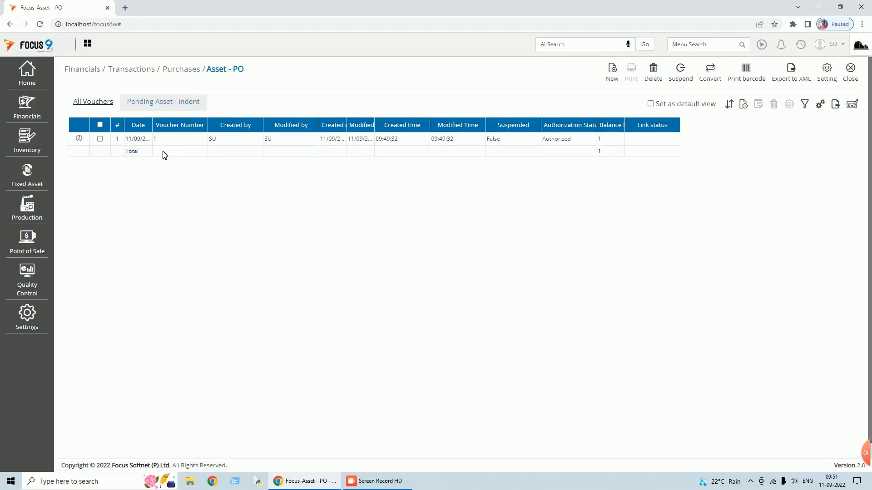
click(100, 139)
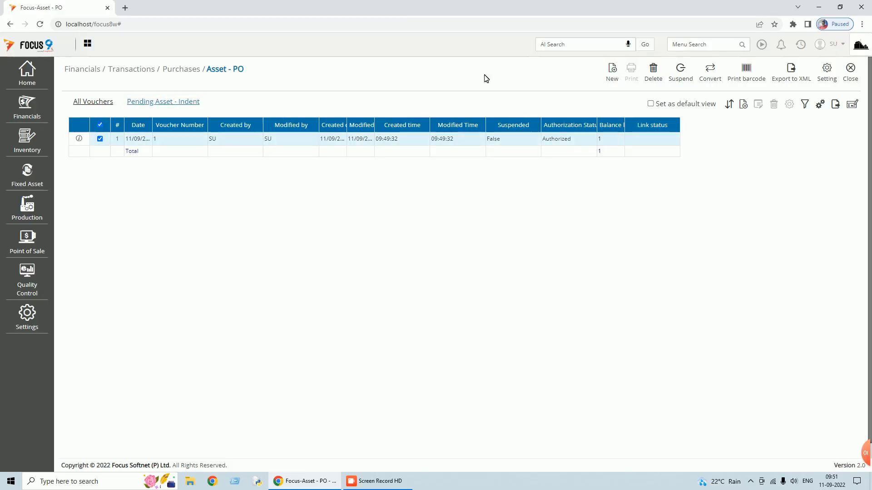
click(710, 73)
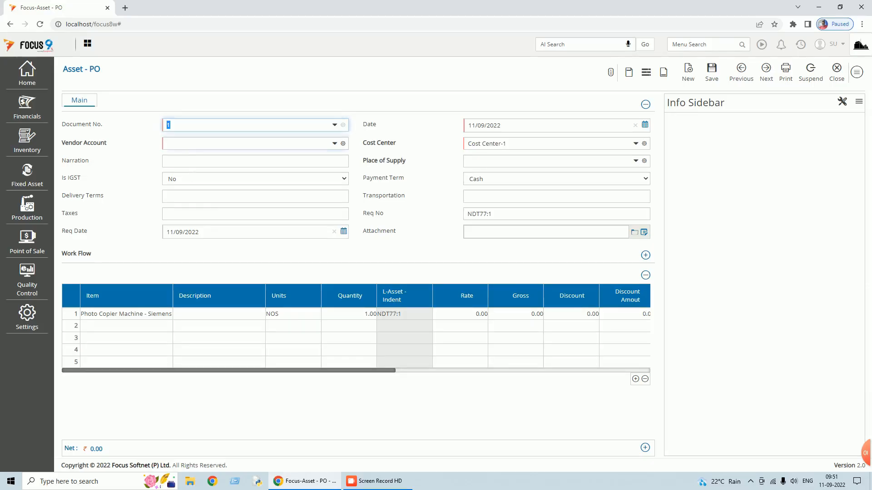
- Set the PO's vendor account to Vendor-C and place of supply to TELANGANA
click(201, 145)
text(vend)
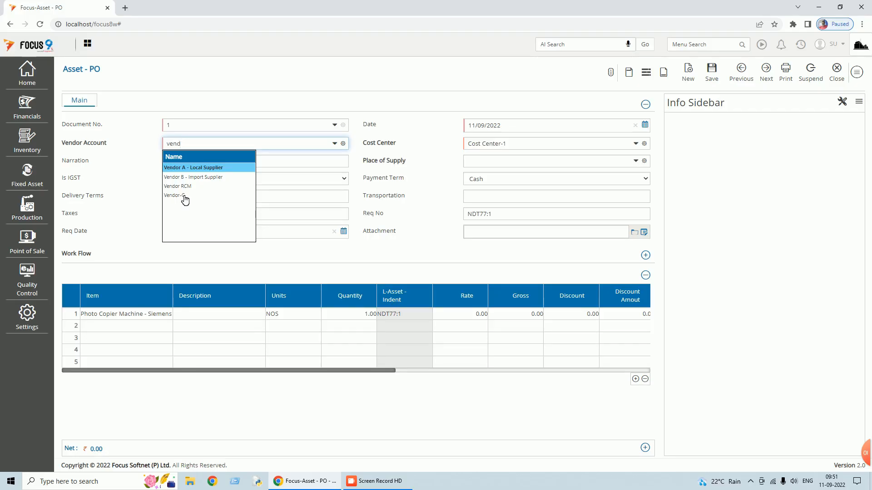
click(184, 196)
key(Tab)
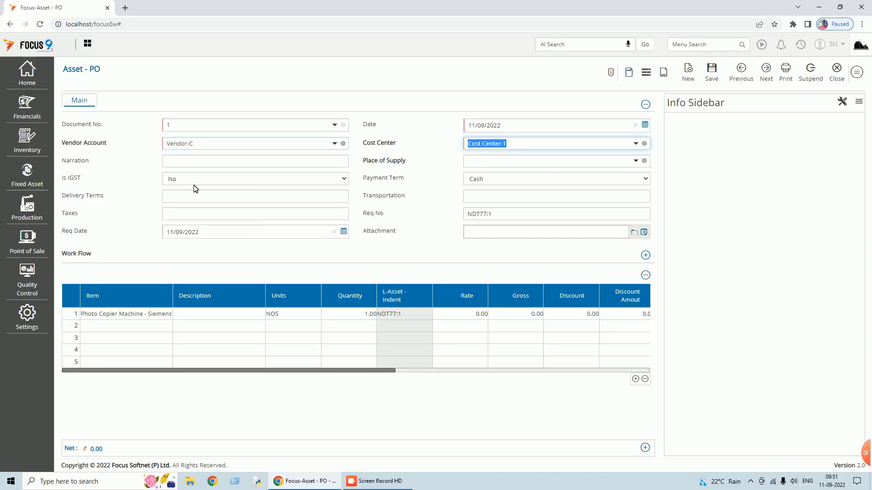
key(Tab)
click(490, 166)
text(t)
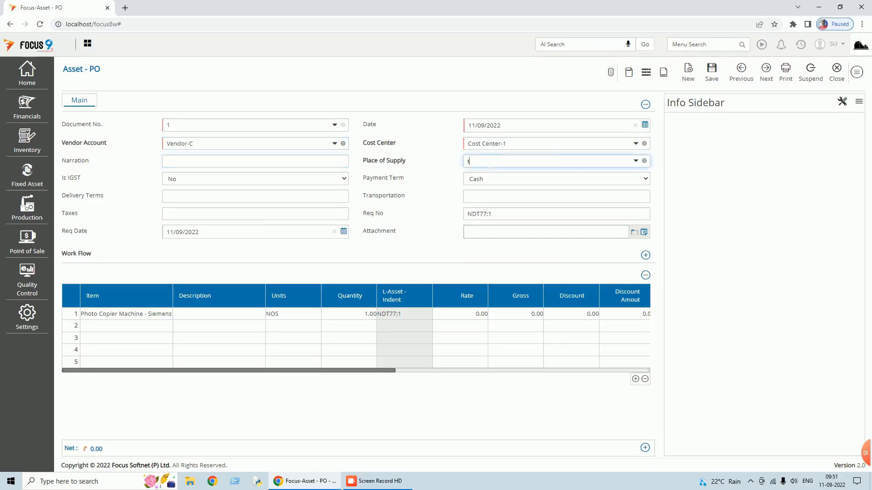
text(elan)
key(Tab)
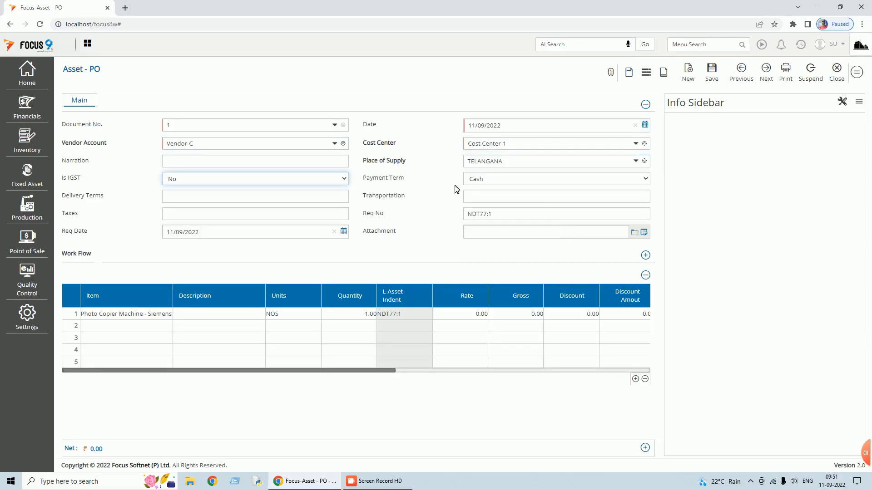
- Enter a rate of 52,000 for the photocopier line and save the PO
click(218, 318)
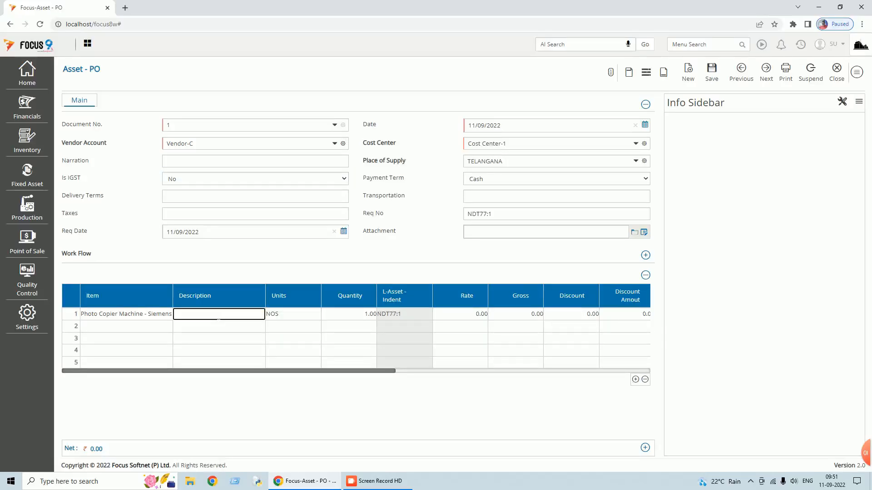
click(452, 317)
text(52,000)
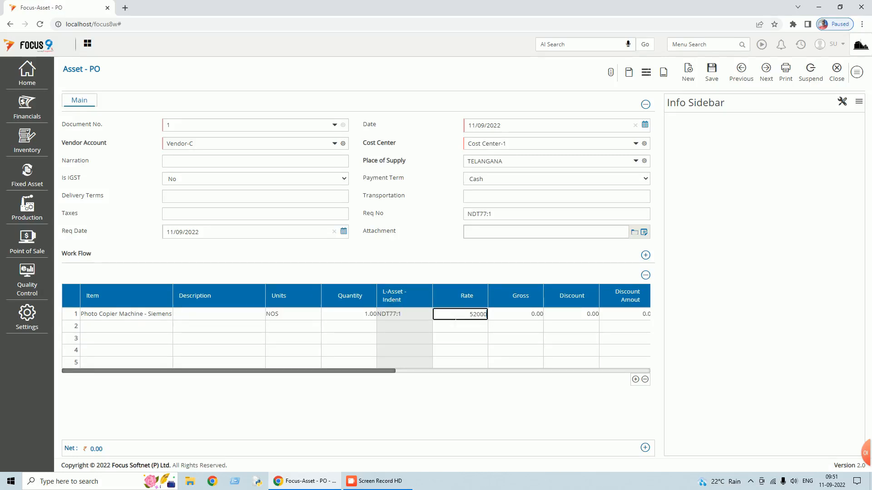
key(Tab)
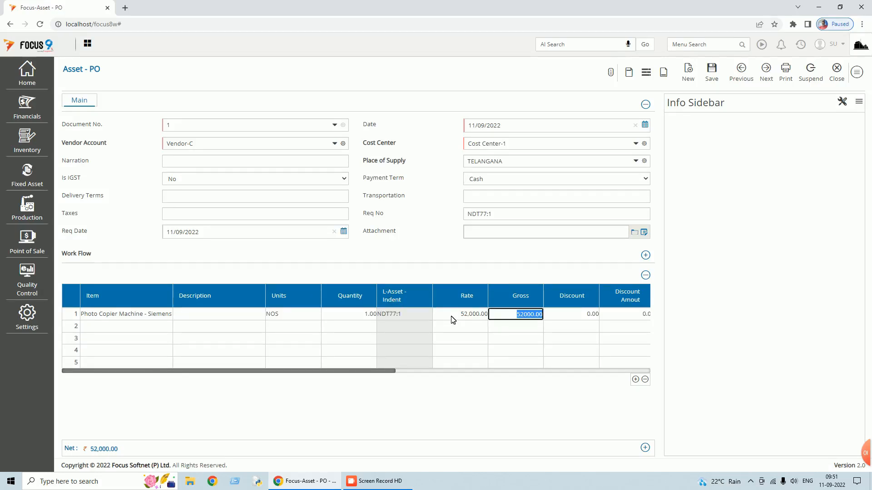
key(Tab)
drag(375, 371, 593, 373)
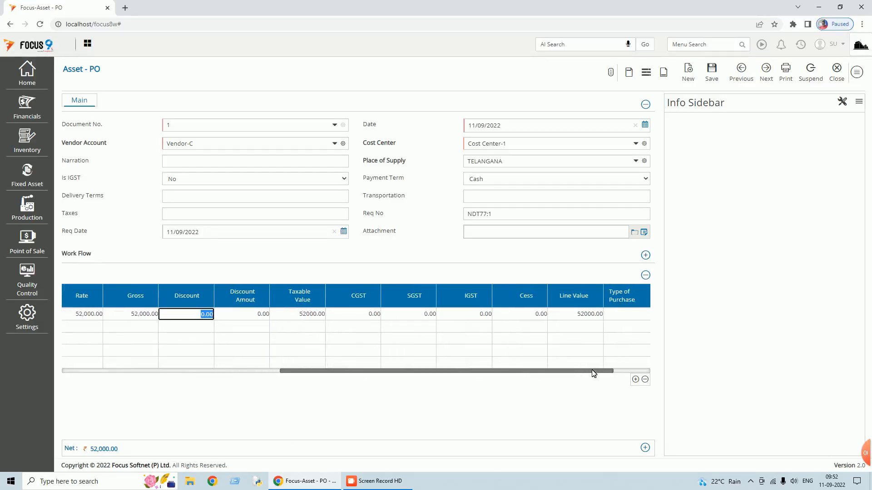
click(713, 76)
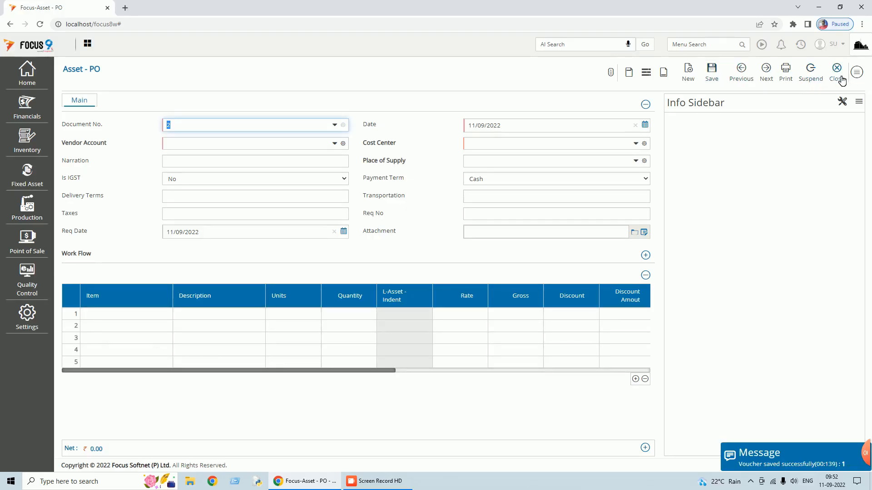
- Close the Asset - PO entry form, leaving voucher 1 saved
click(838, 75)
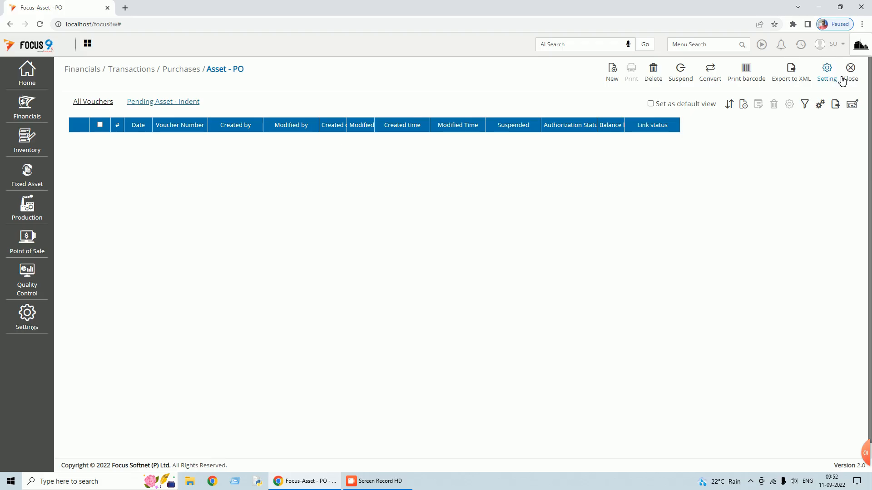
- Open Asset - GRN and convert pending PO NDT78:1 from Vendor-C into a new goods receipt
click(856, 81)
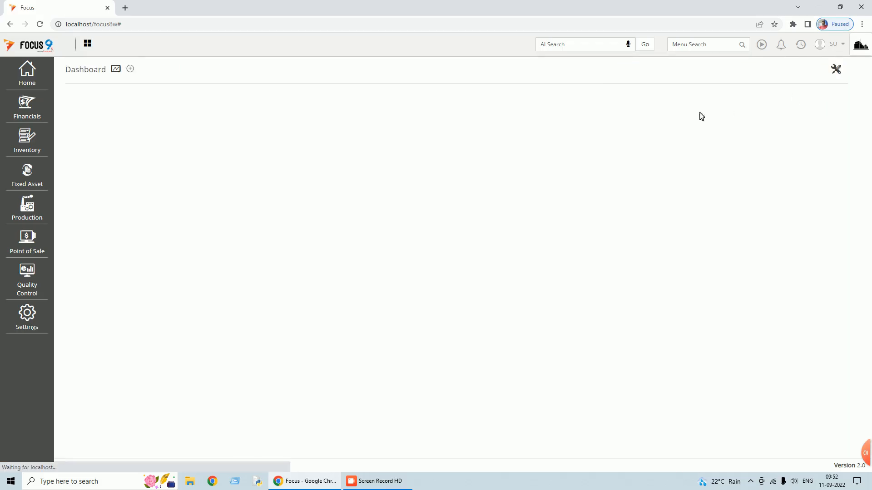
click(706, 44)
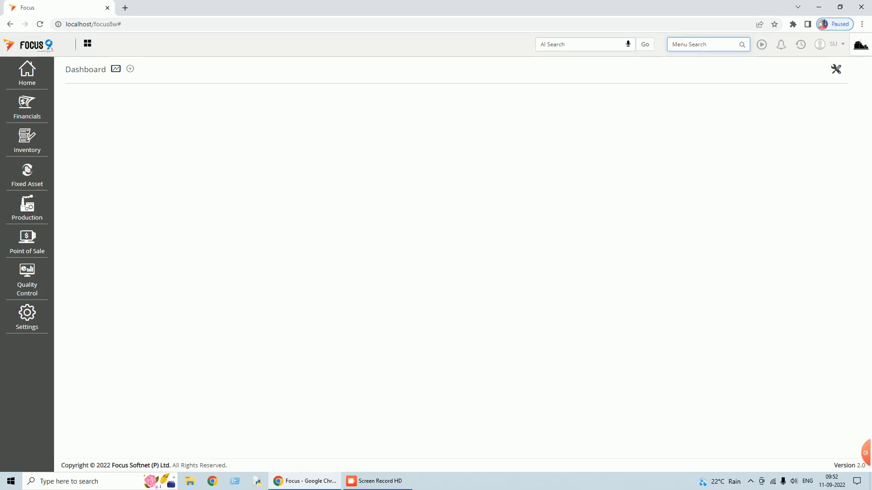
text(a)
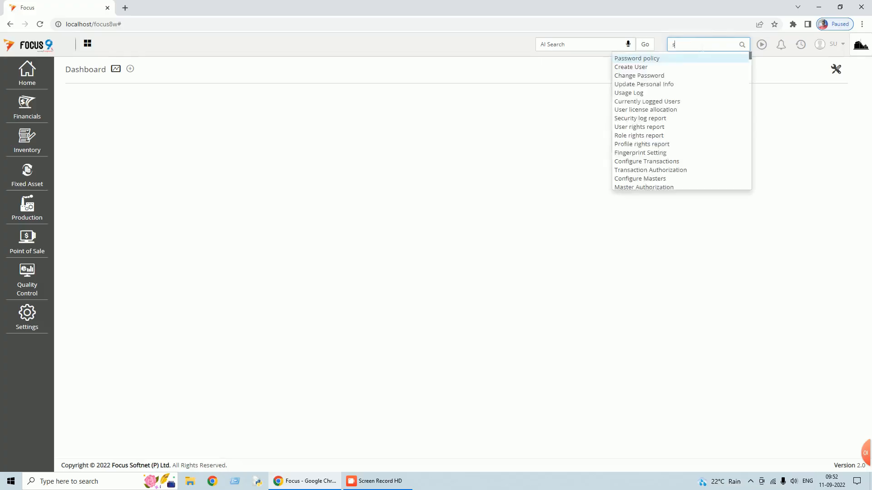
key(BackSpace)
text(asset)
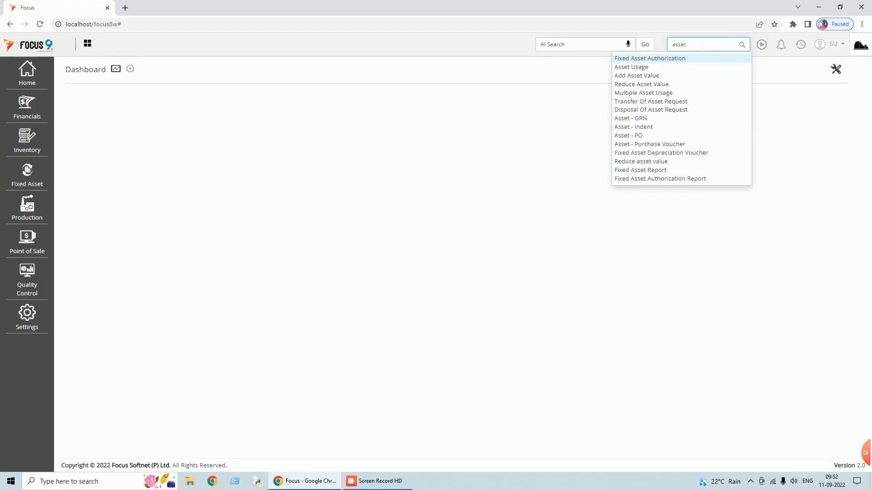
click(641, 119)
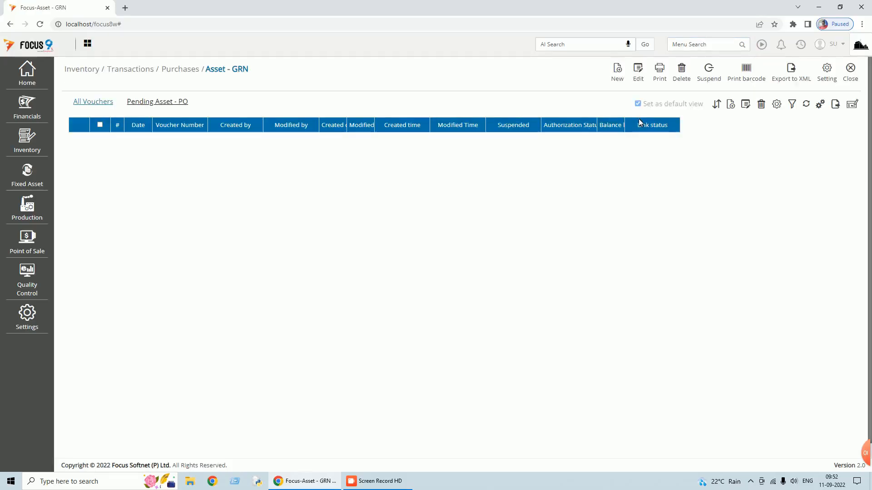
click(158, 104)
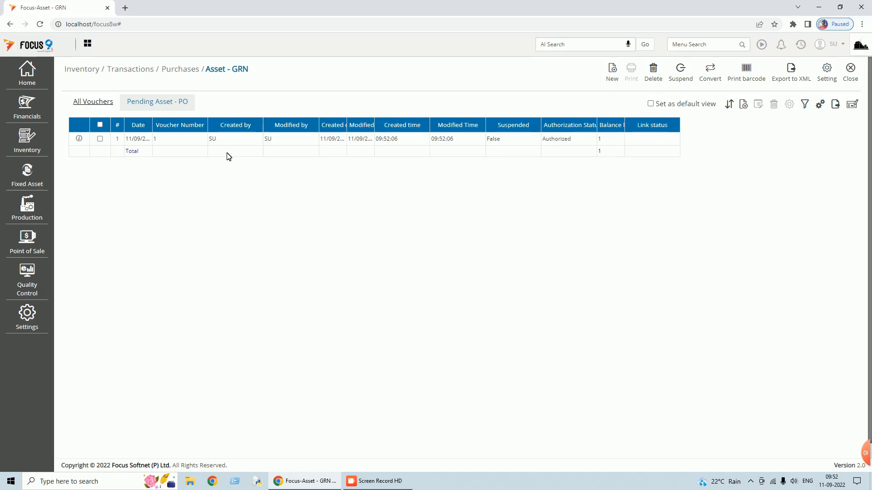
click(100, 139)
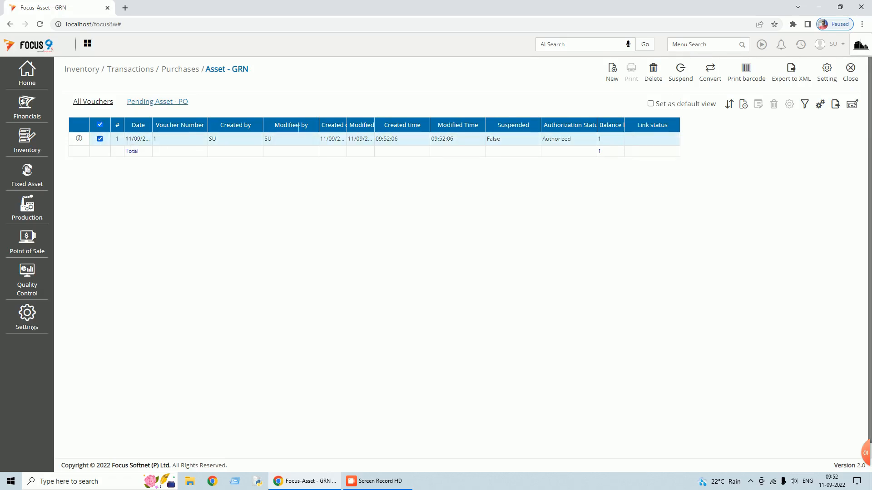
click(716, 80)
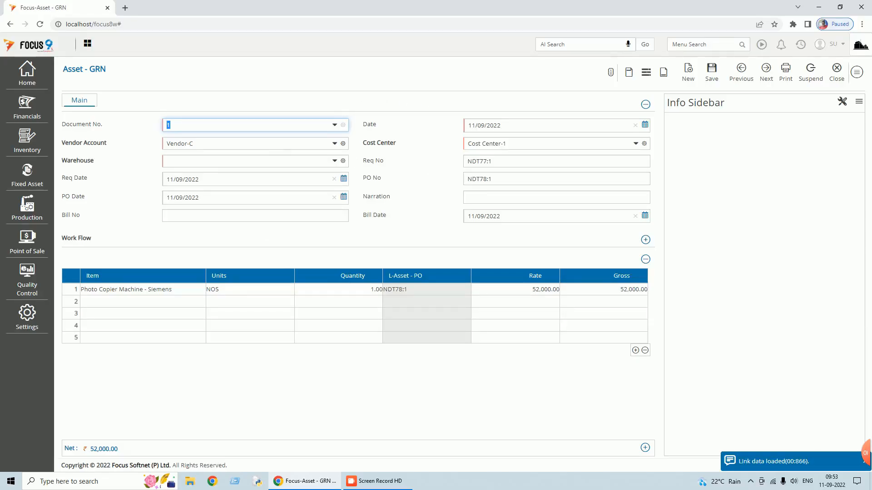
- Save the Asset - GRN with warehouse W1 and bill number 4567, then close the form
click(254, 163)
text(w)
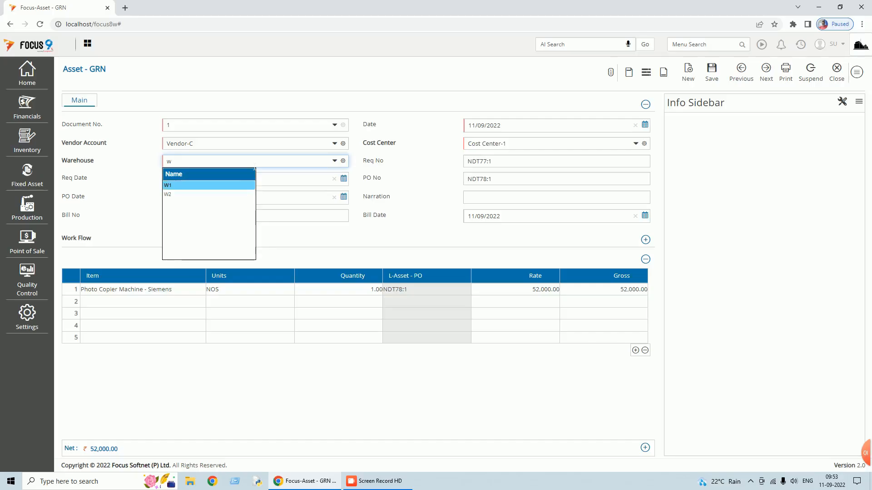
click(177, 186)
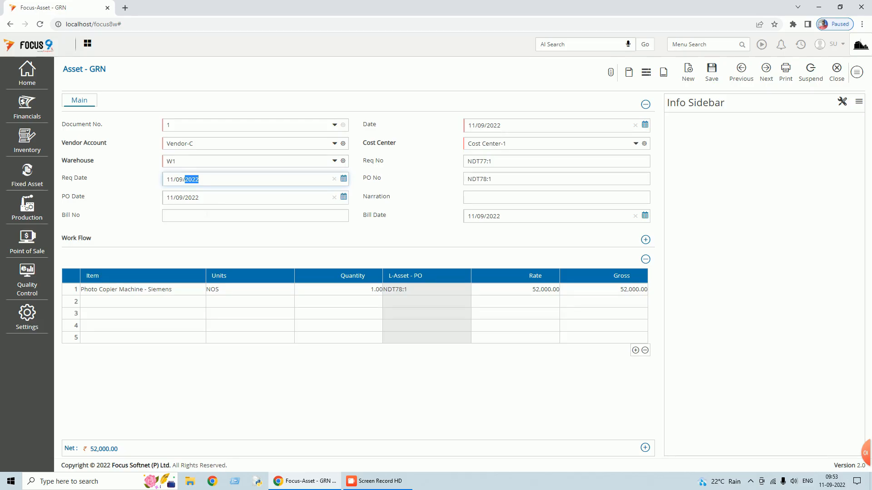
click(200, 217)
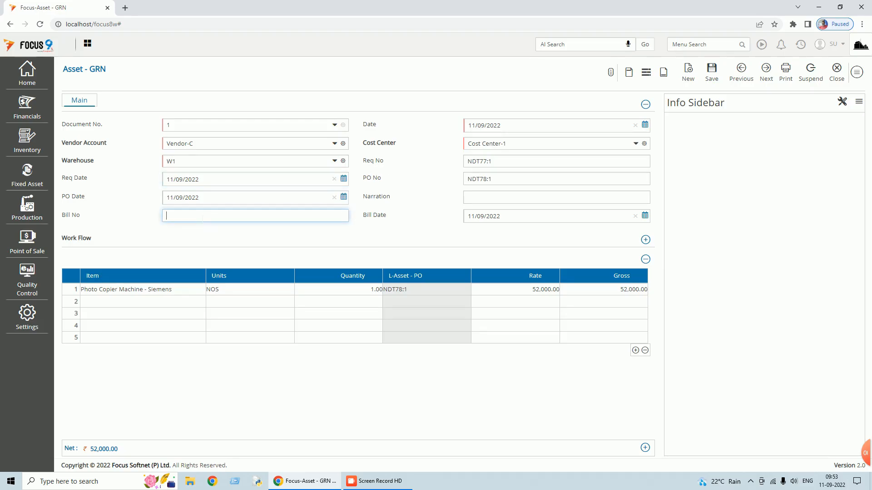
text(4567)
click(712, 72)
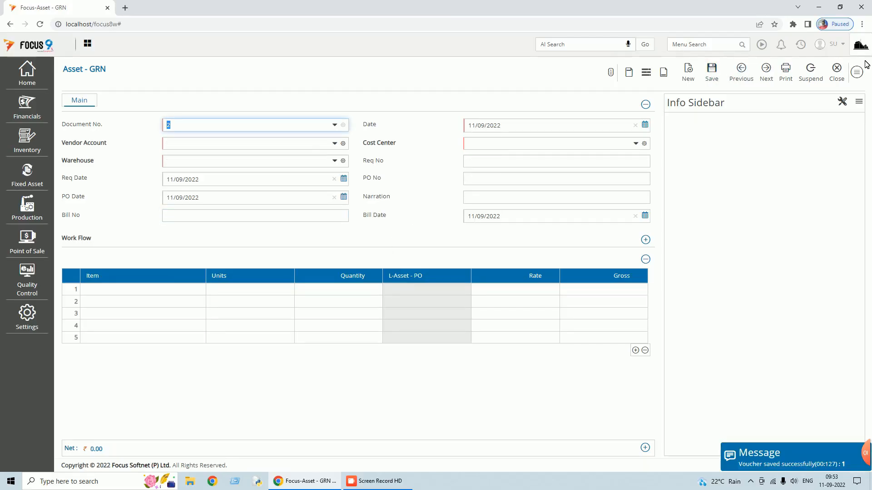
click(836, 72)
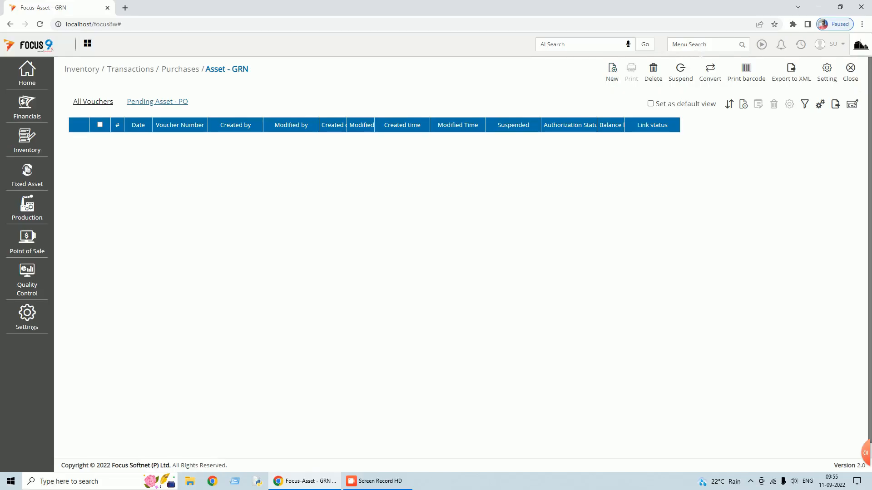
- Verify Asset - PO voucher 1 shows link status Closed, then close the list
click(700, 45)
text(asset)
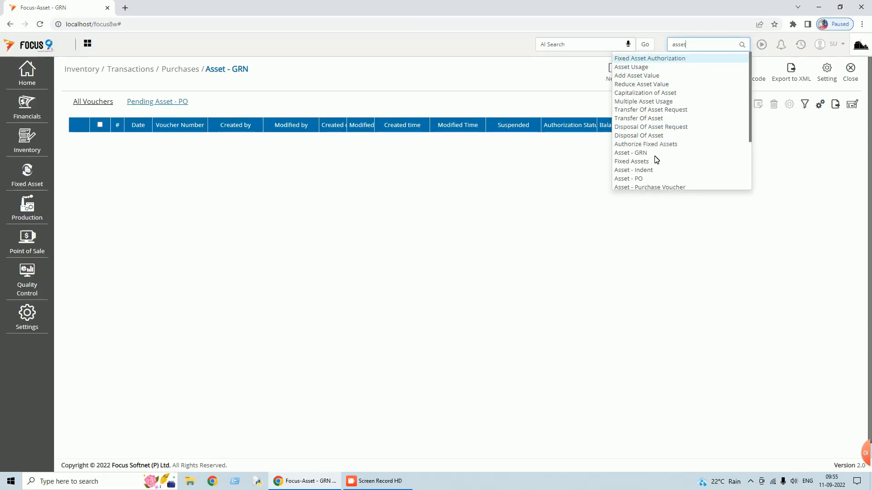
click(635, 179)
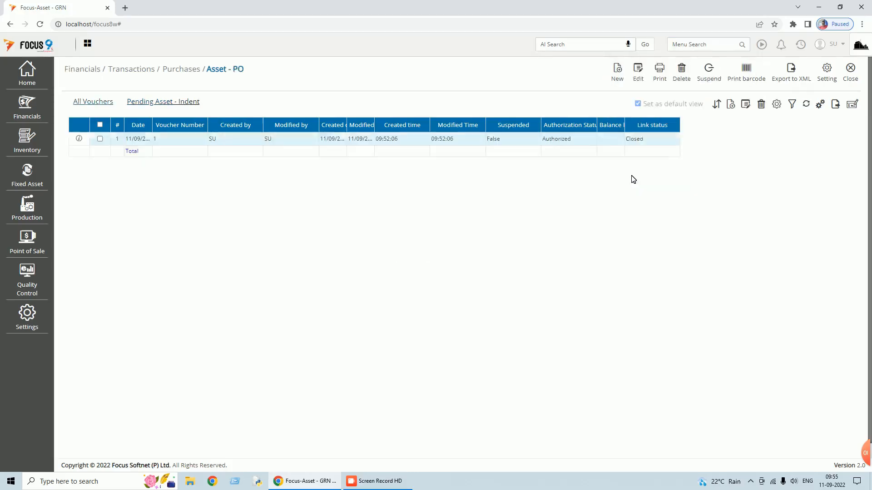
click(100, 139)
click(850, 69)
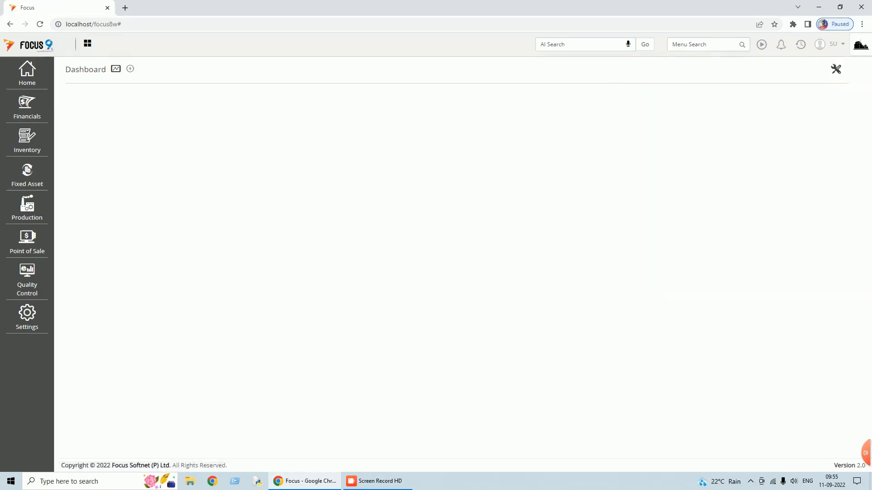
- Open Asset - Purchase Voucher and convert pending GRN NDT79:1 from Vendor-C, net 52,000
click(706, 44)
text(asws)
key(BackSpace)
key(BackSpace)
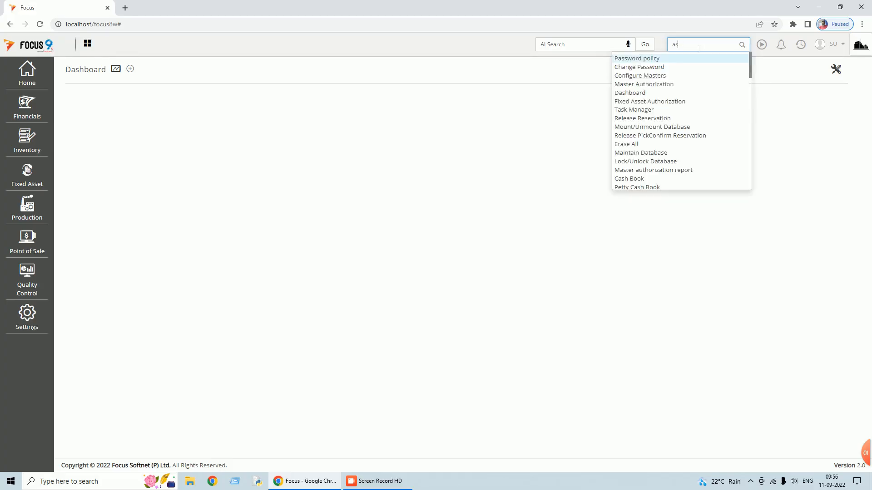
text(e)
key(BackSpace)
text(set)
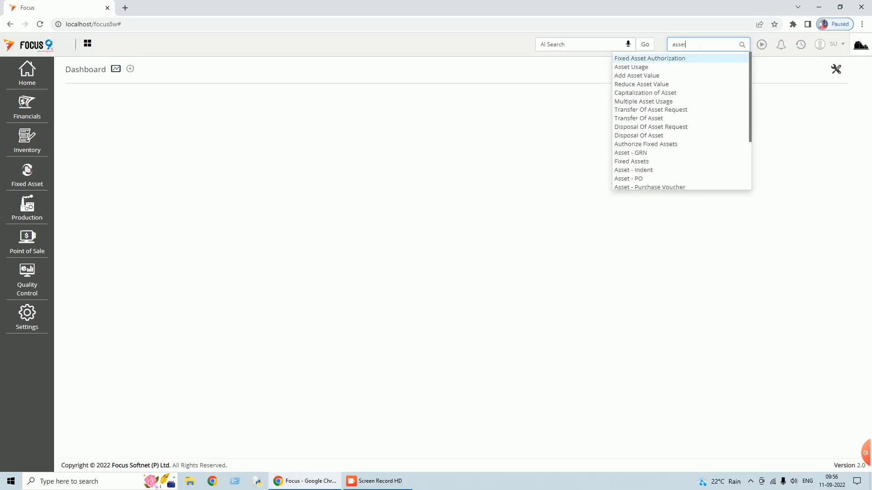
click(658, 188)
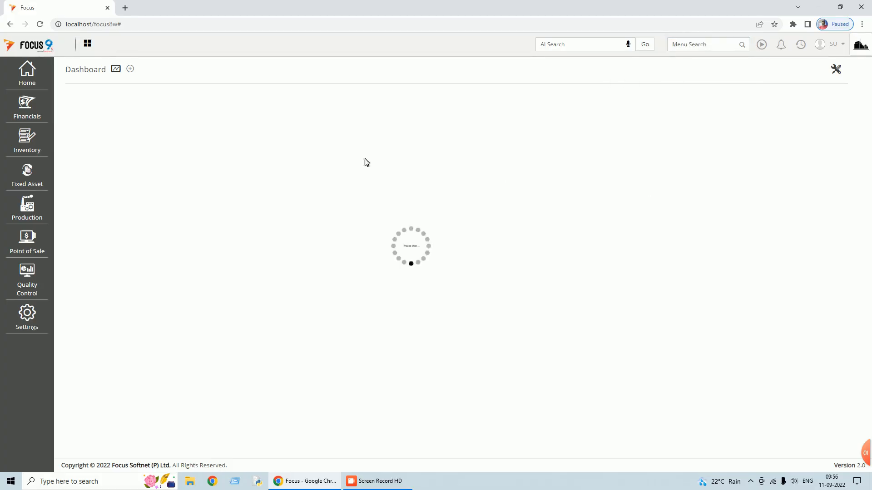
click(181, 102)
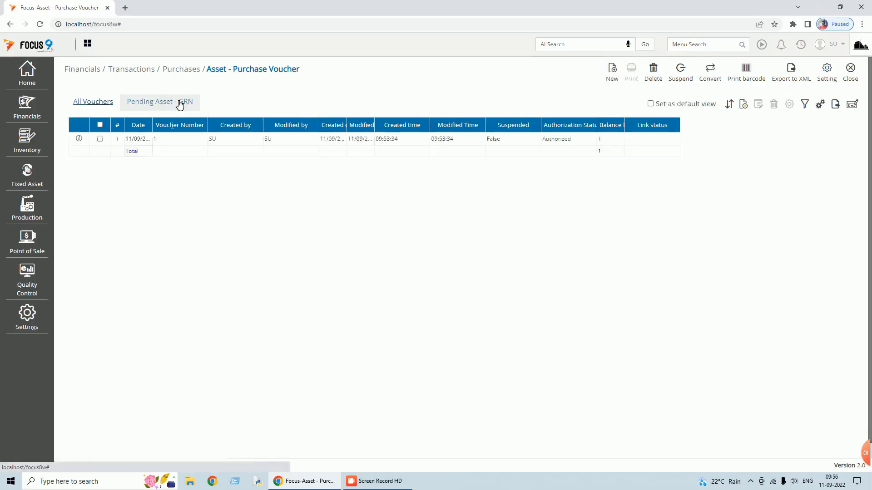
click(100, 138)
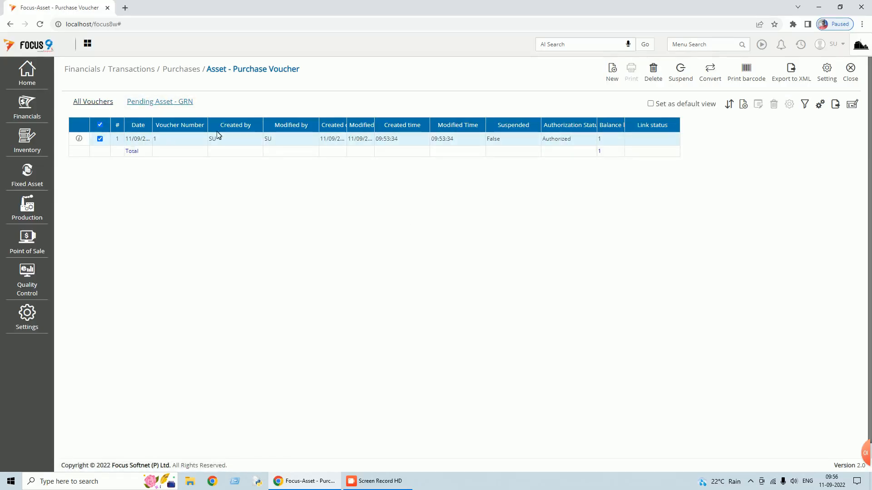
click(712, 80)
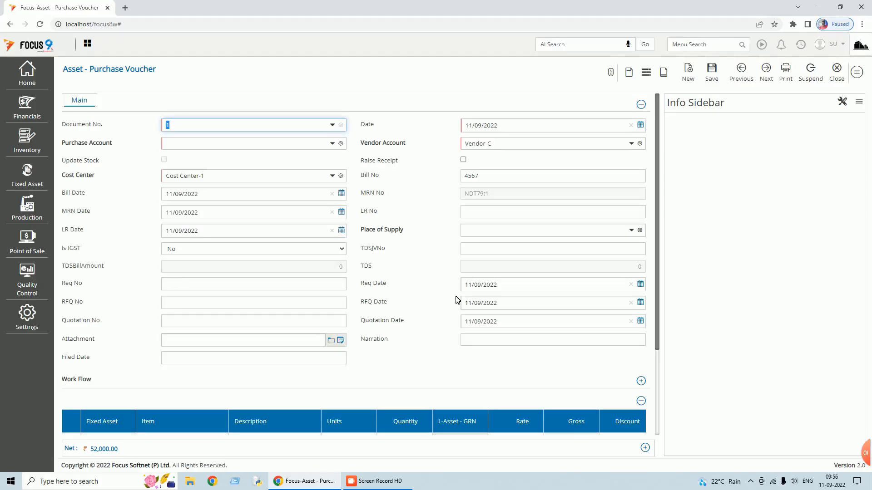
- Review the item grid, then set Purchase Account to Office Equipment and open its account details
scroll(484, 261, down, 1)
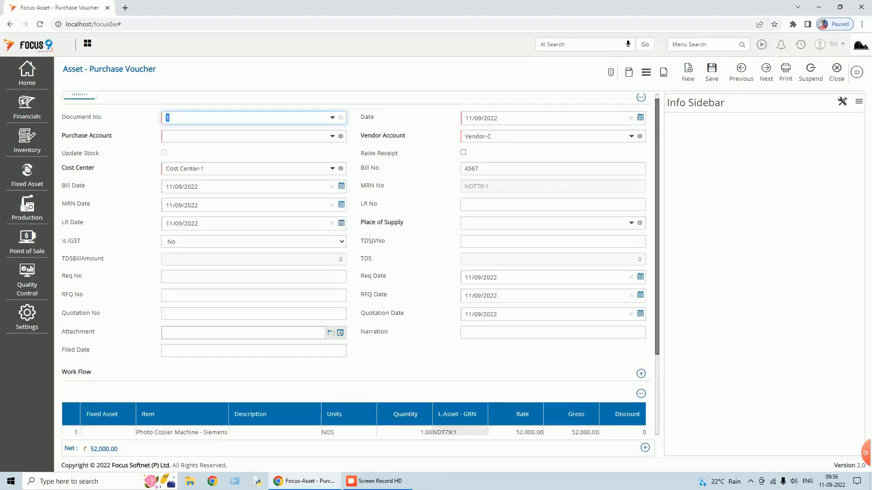
scroll(484, 260, down, 1)
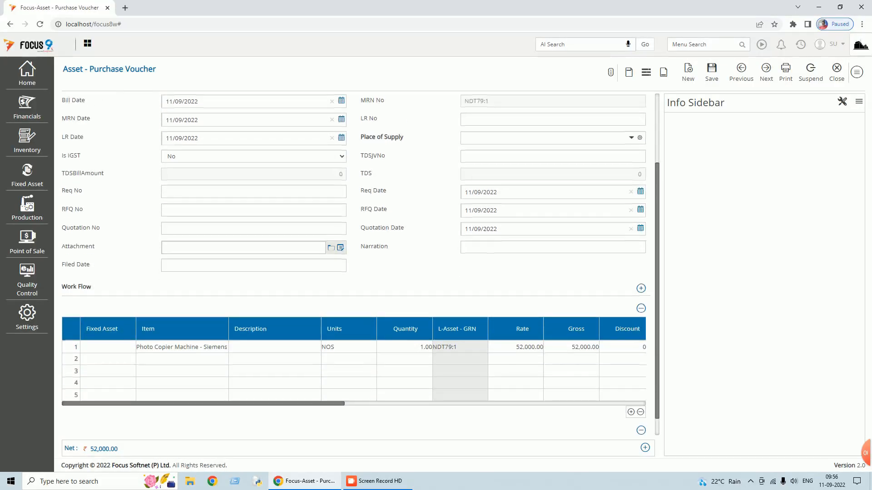
drag(315, 404, 311, 440)
scroll(292, 306, up, 2)
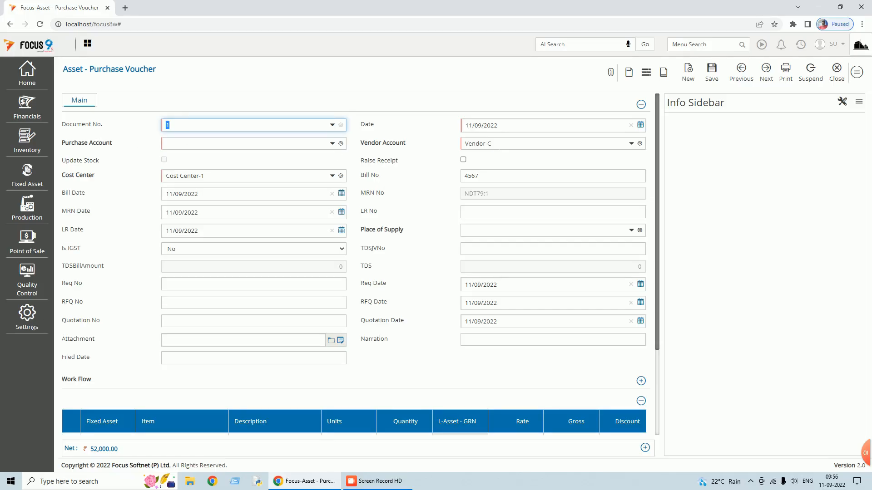
click(204, 143)
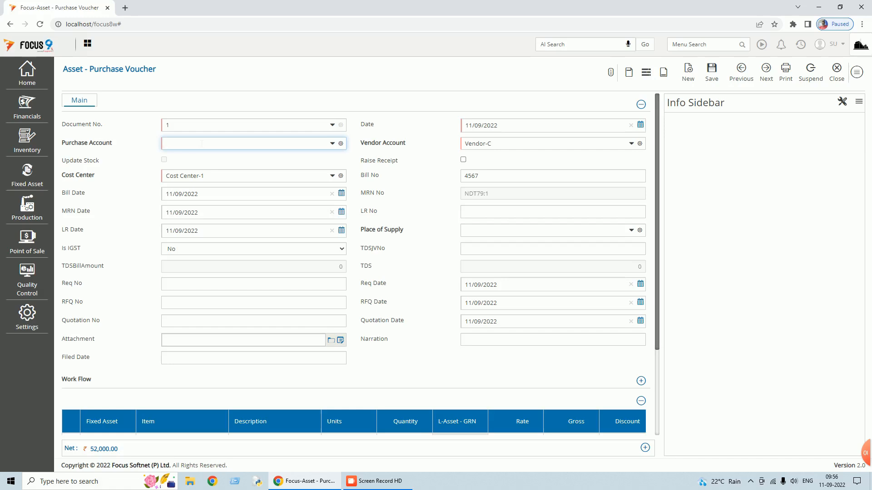
text(office)
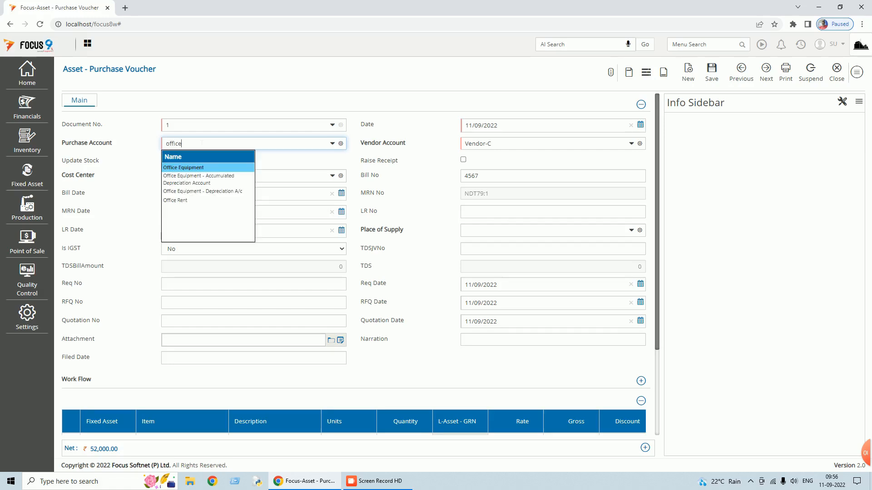
key(Return)
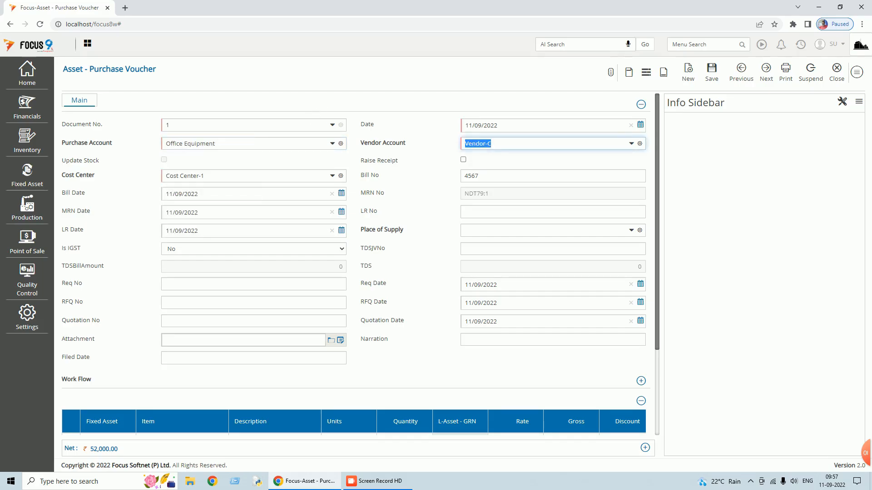
key(shift+Tab)
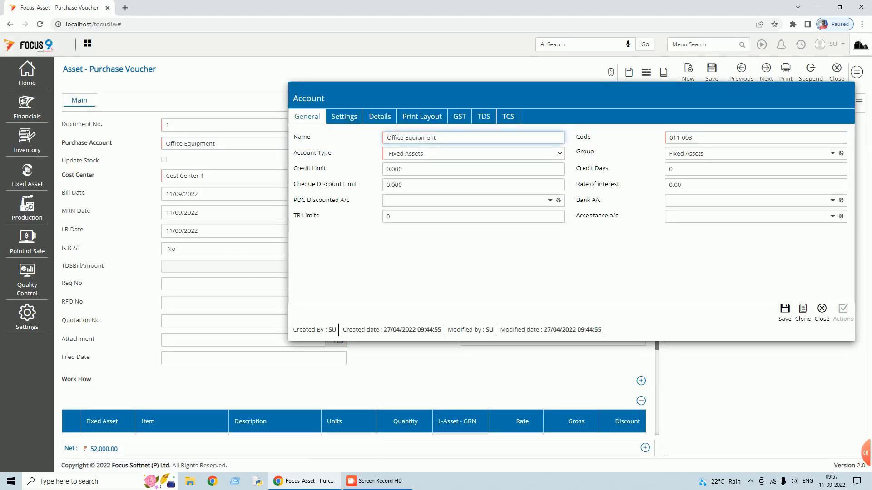
- Keep Fixed Assets as the Office Equipment account type and close the account details
click(559, 154)
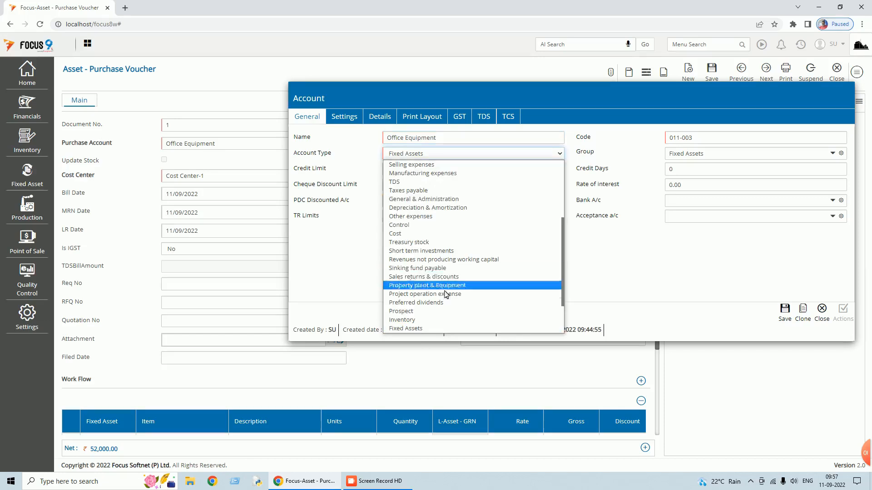
scroll(436, 325, down, 1)
click(424, 312)
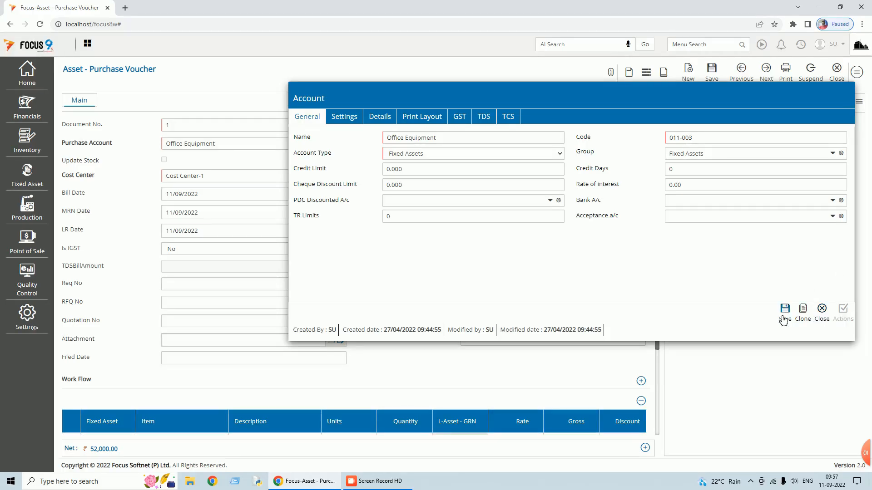
click(822, 310)
scroll(411, 278, down, 3)
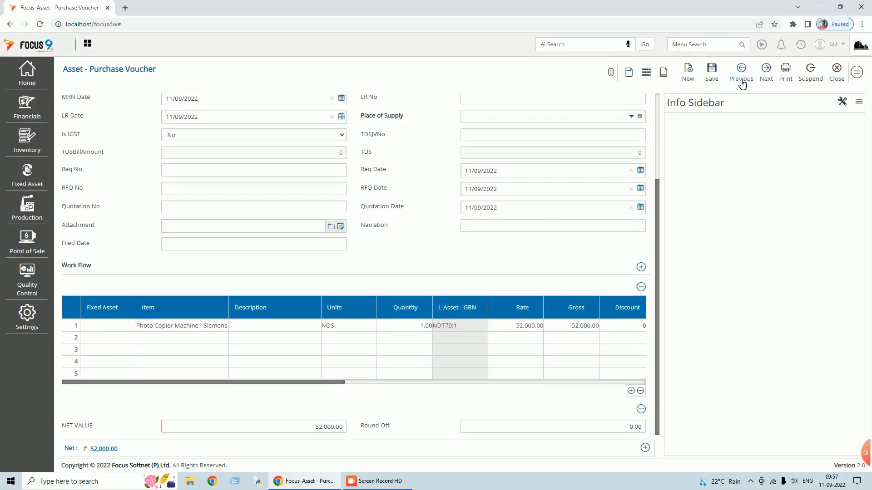
- Save the purchase voucher, adjusting the full 52000 as a new bill reference
click(712, 72)
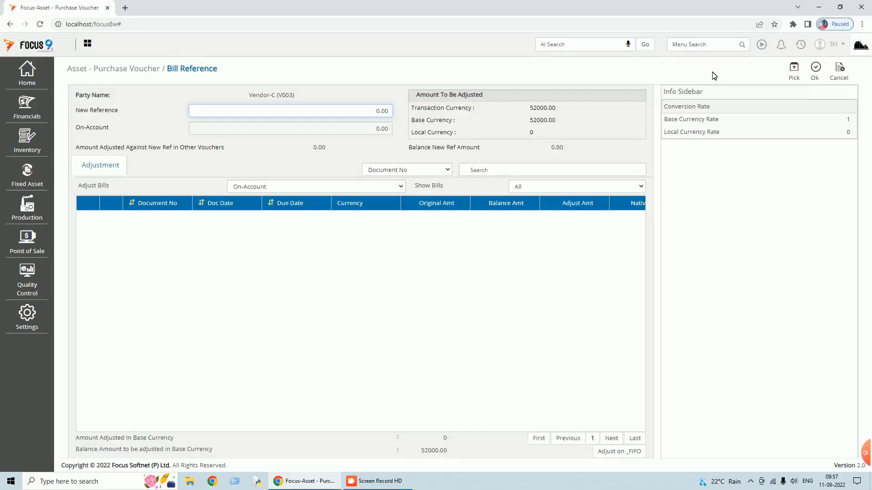
click(795, 80)
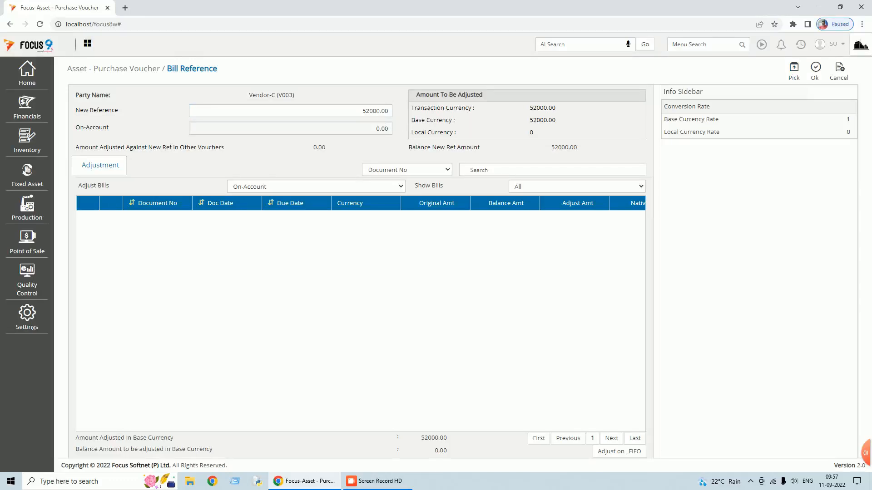
click(816, 68)
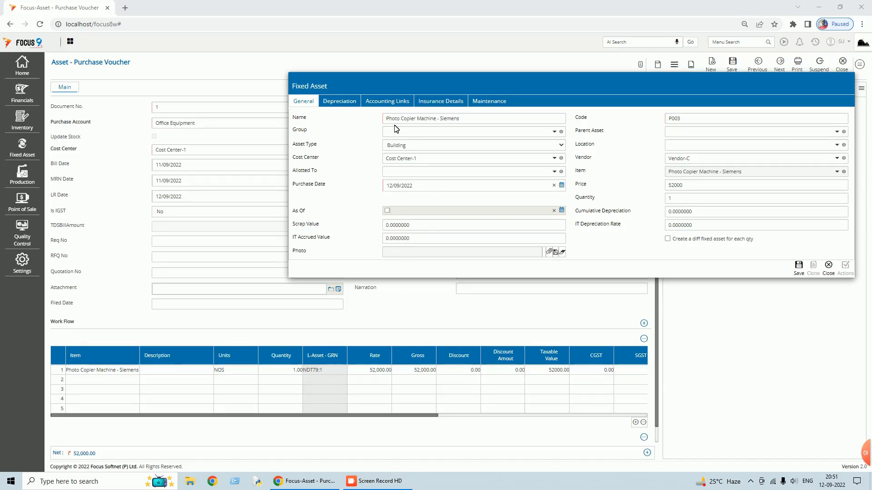
- Set photocopier asset P003's type to Office Equipment and location to Main Location
click(527, 147)
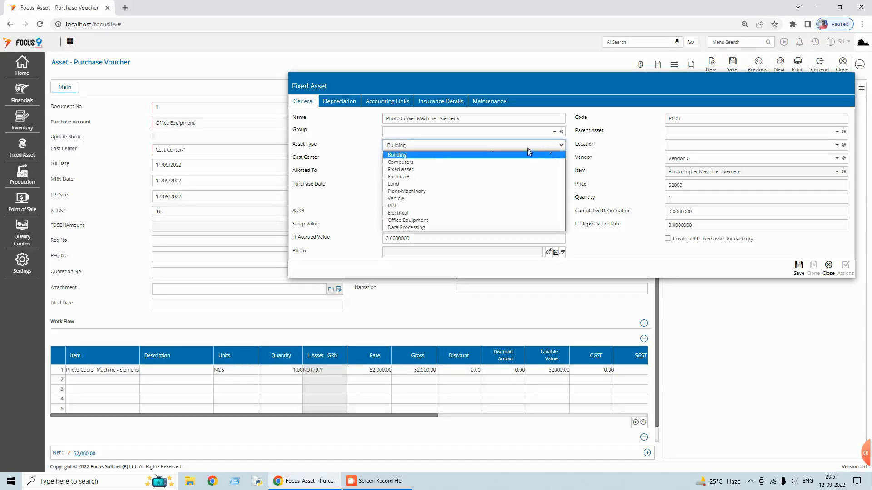
click(416, 219)
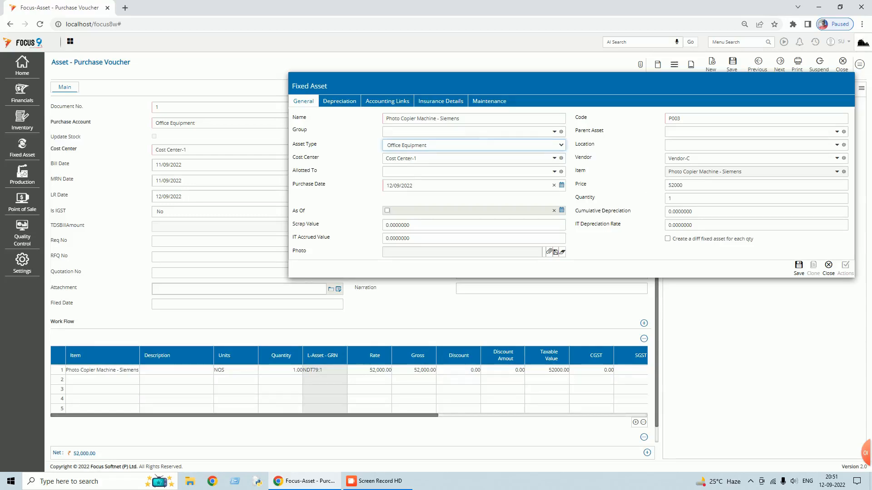
click(837, 144)
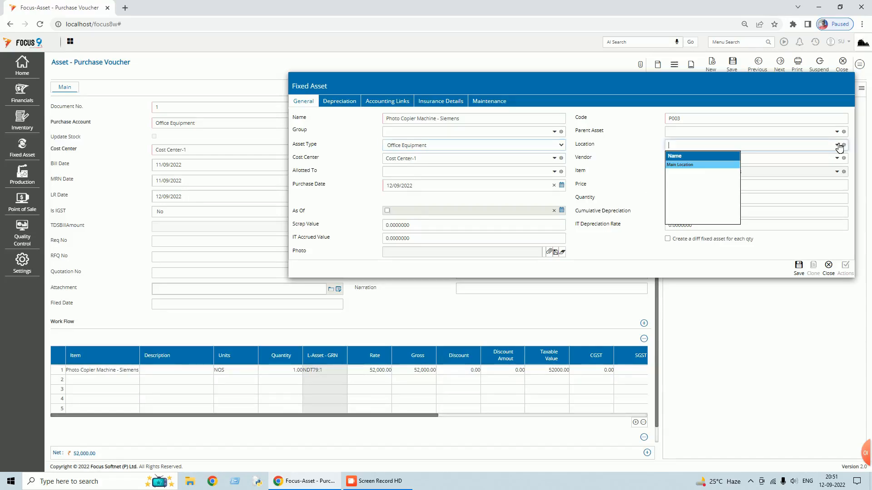
click(688, 165)
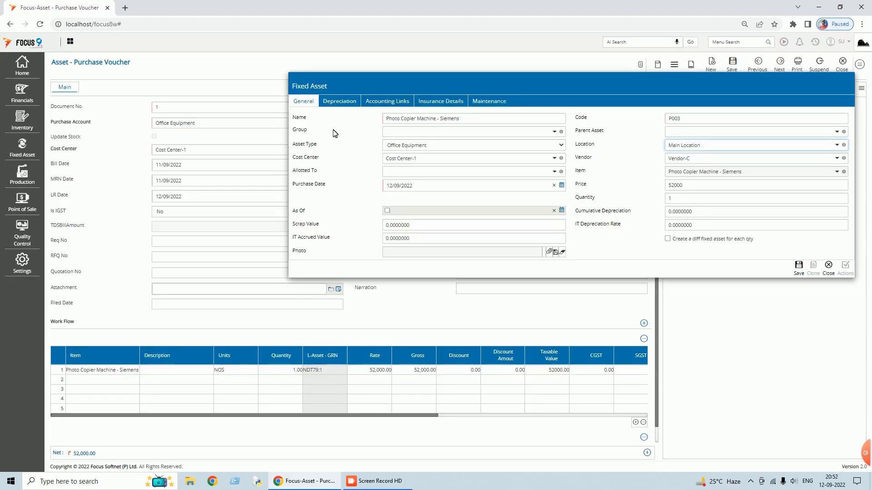
click(334, 105)
- Set the photocopier's depreciation method to Straight Line at a 20% rate
click(471, 119)
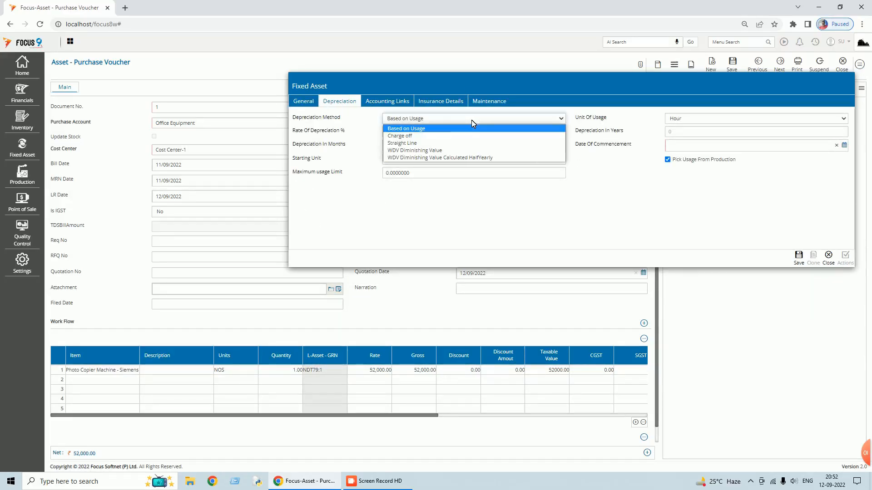
click(432, 144)
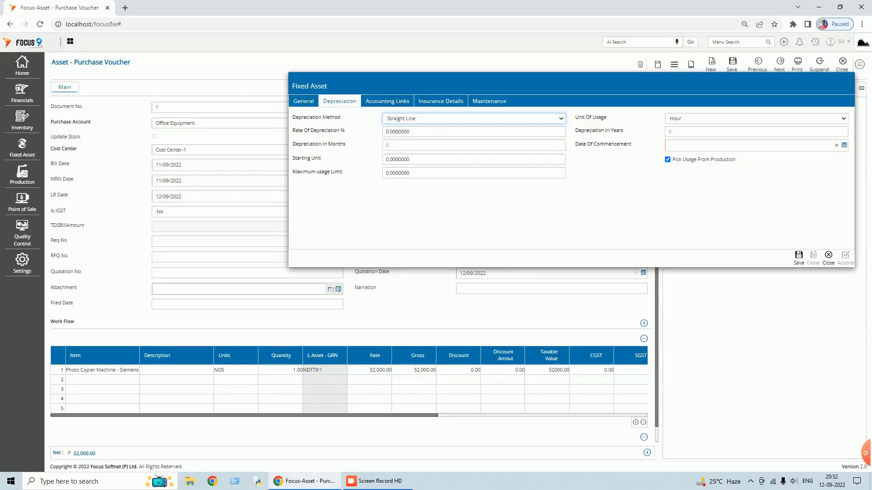
click(436, 132)
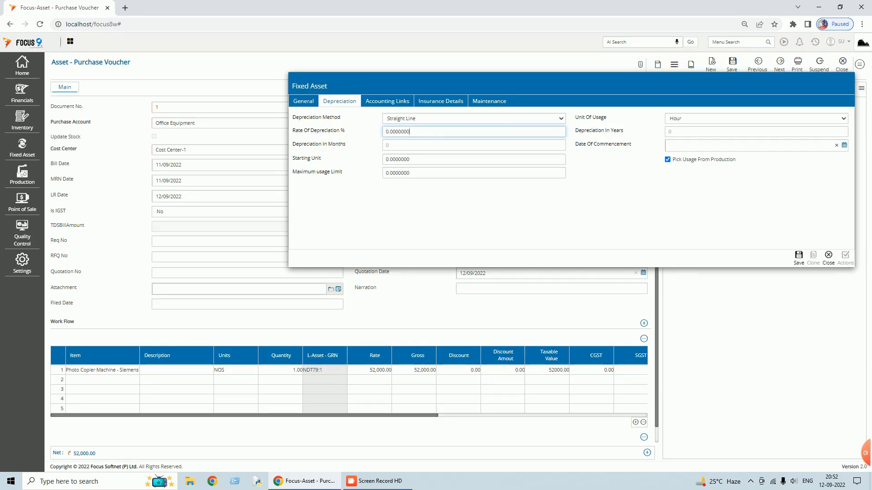
key(ctrl+a)
text(20)
key(Tab)
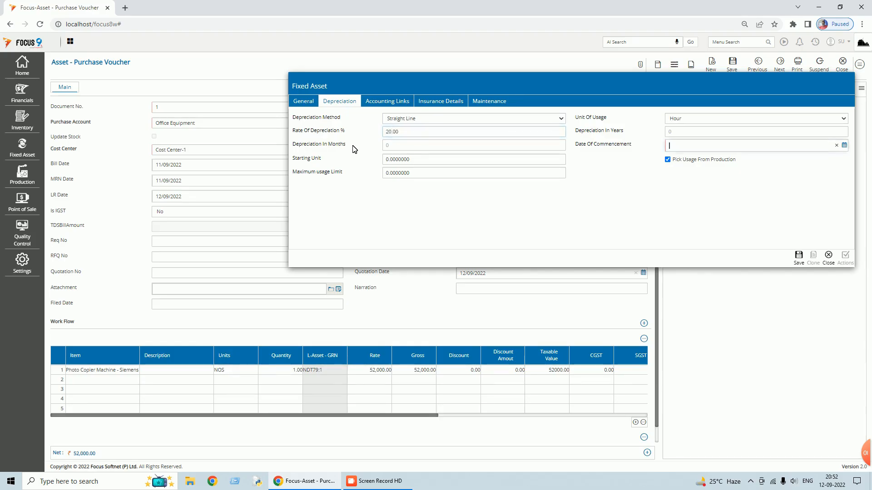
- Set depreciation commencement to 12/09/2022 and bring up the asset's accounting links
click(848, 147)
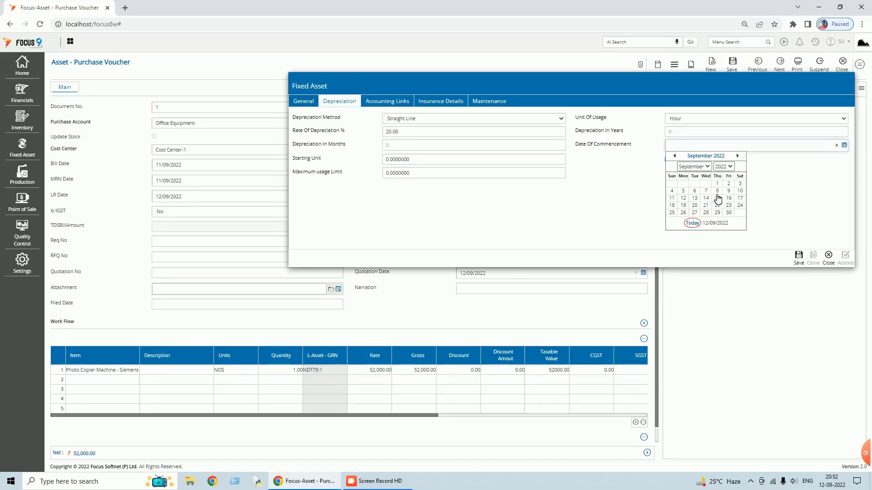
click(683, 198)
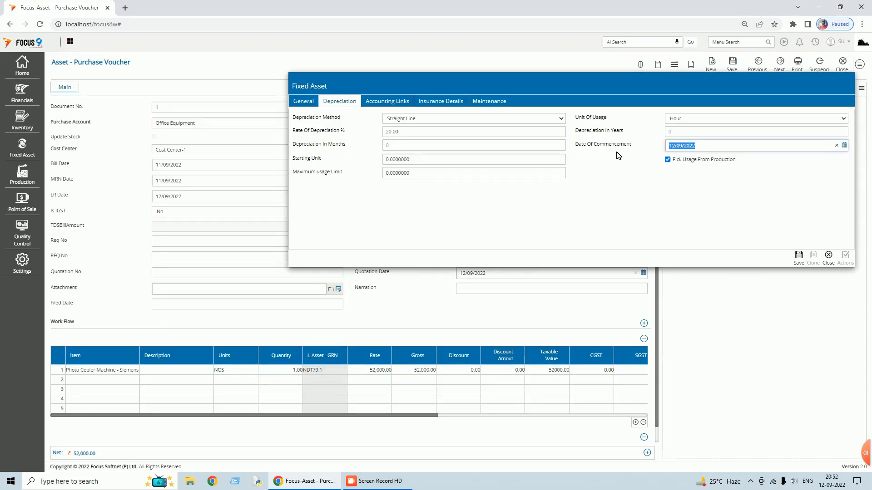
key(Tab)
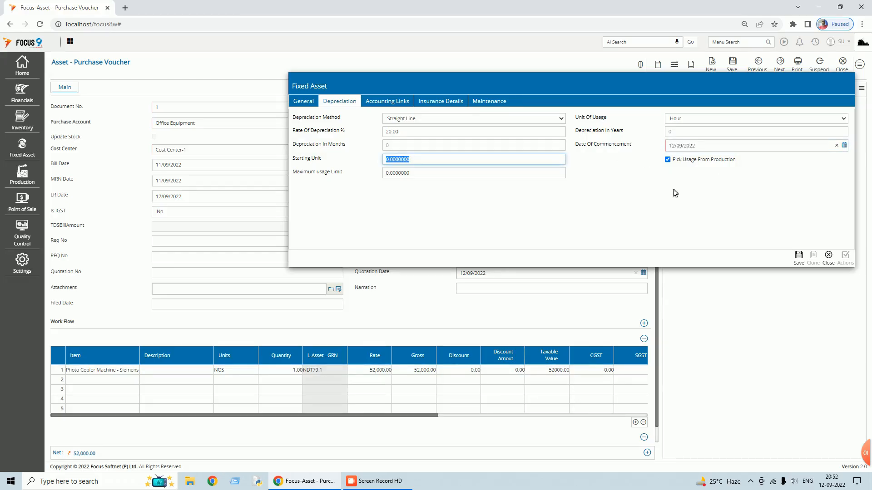
click(396, 104)
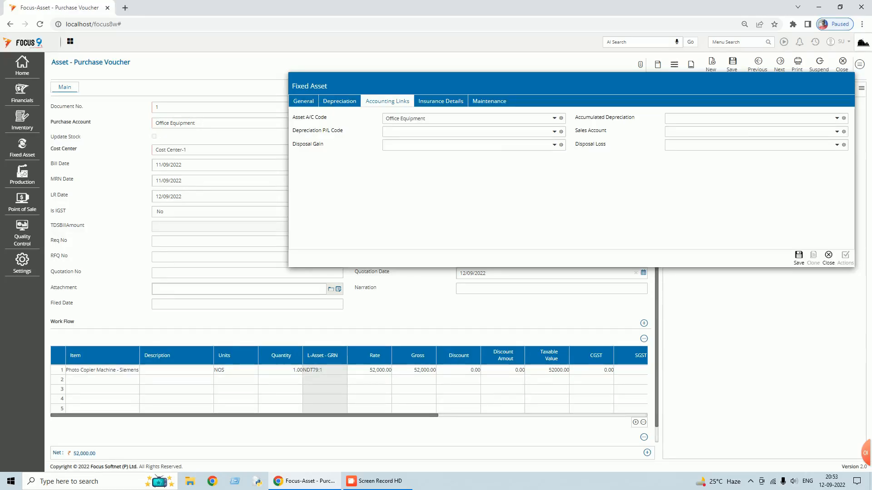
- Link Office Equipment - Accumulated Depreciation Account and Office Equipment - Depreciation A/c as depreciation accounts
click(669, 118)
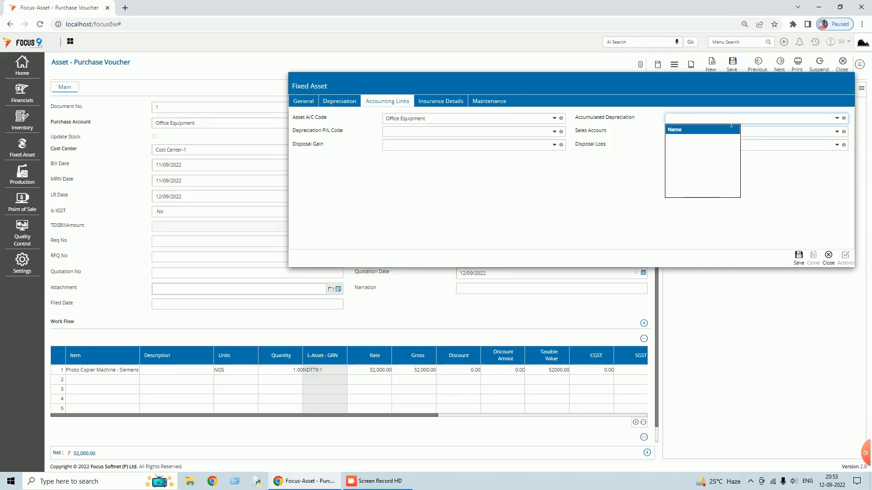
key(BackSpace)
text(offi)
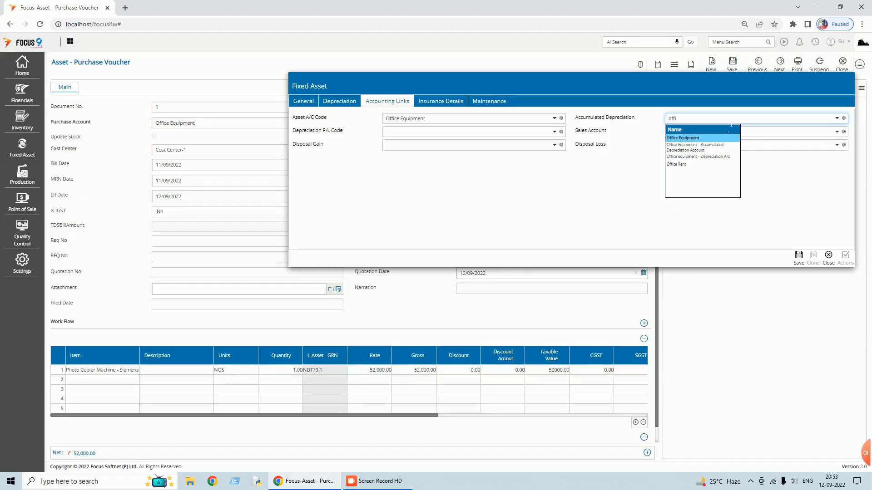
click(716, 148)
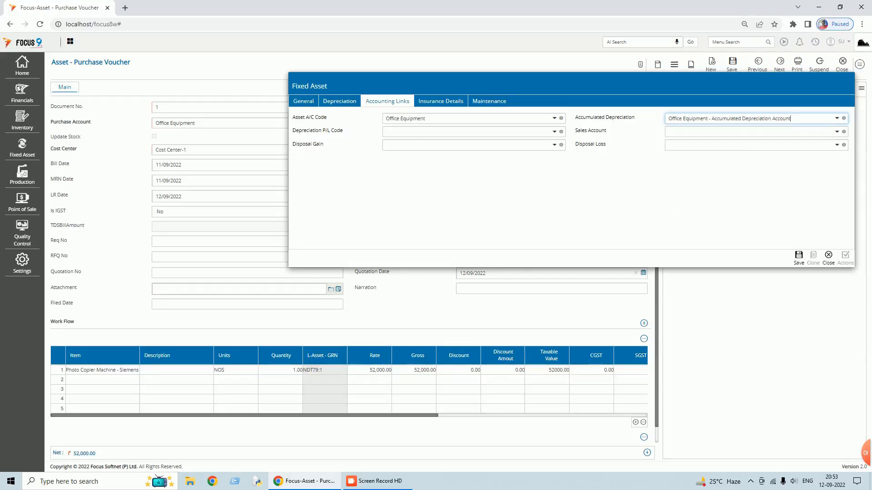
click(411, 132)
text(offi)
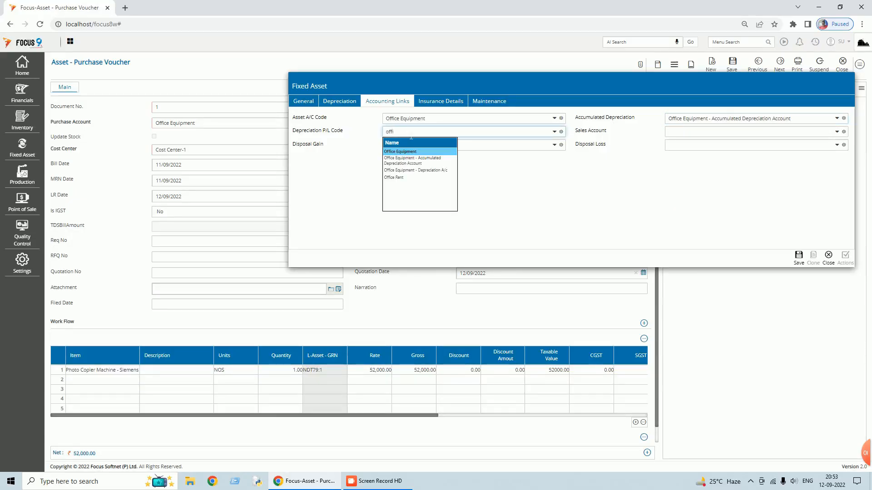
click(427, 171)
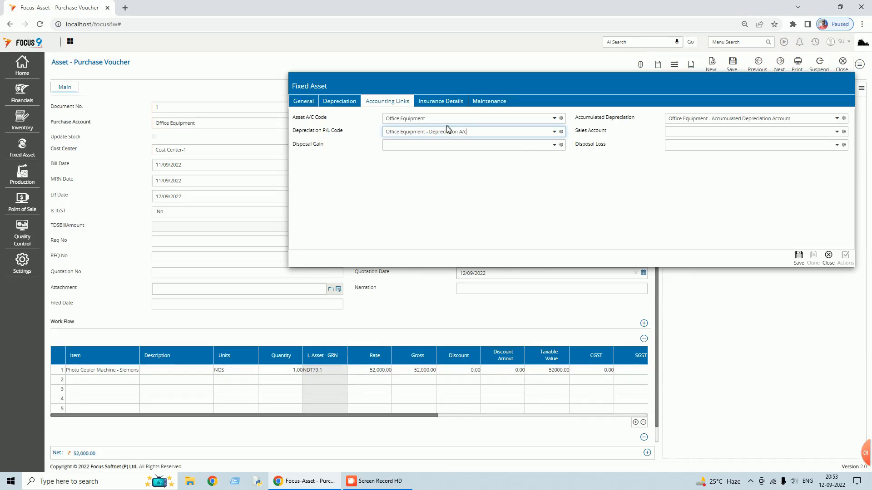
- Link Sales - Computers, Gain on Asset Sale and Loss on Asset Sale, then save the voucher
click(694, 135)
text(sa)
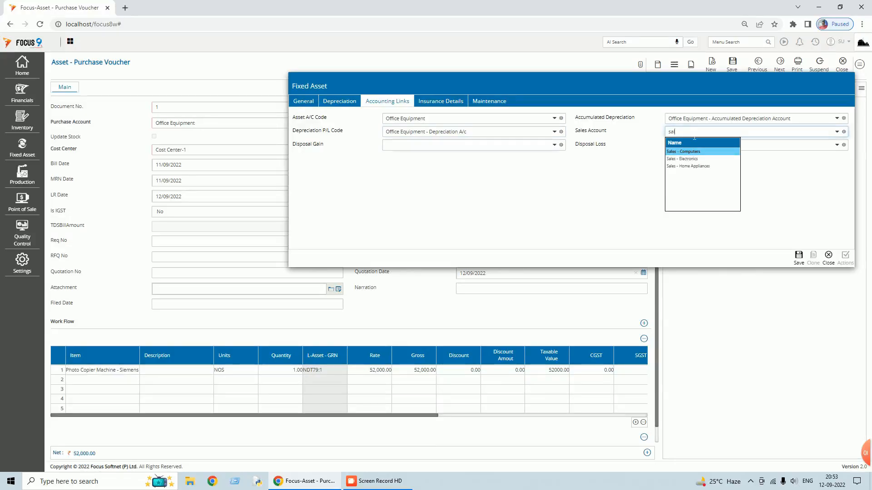
key(Return)
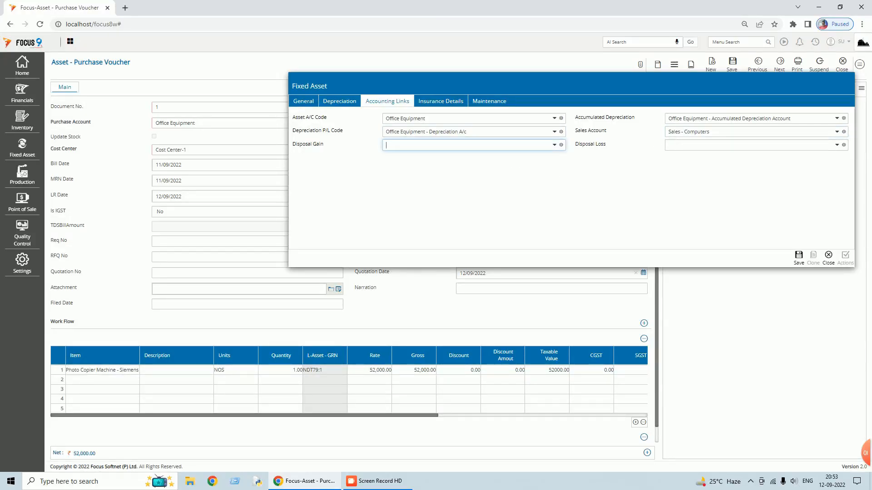
text(gai)
key(Return)
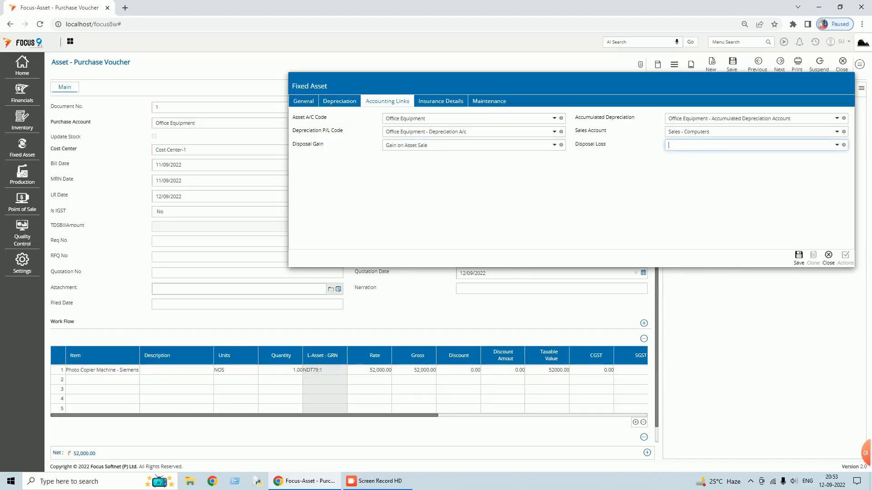
text(loss)
key(Return)
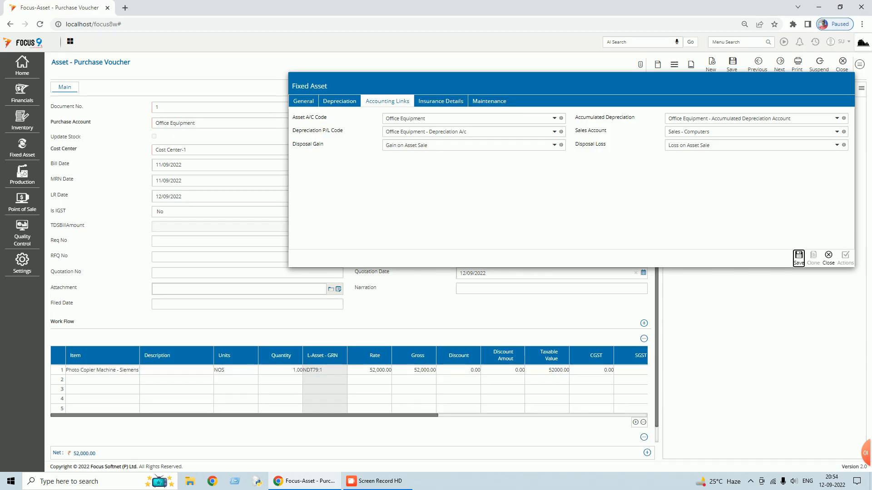
click(799, 258)
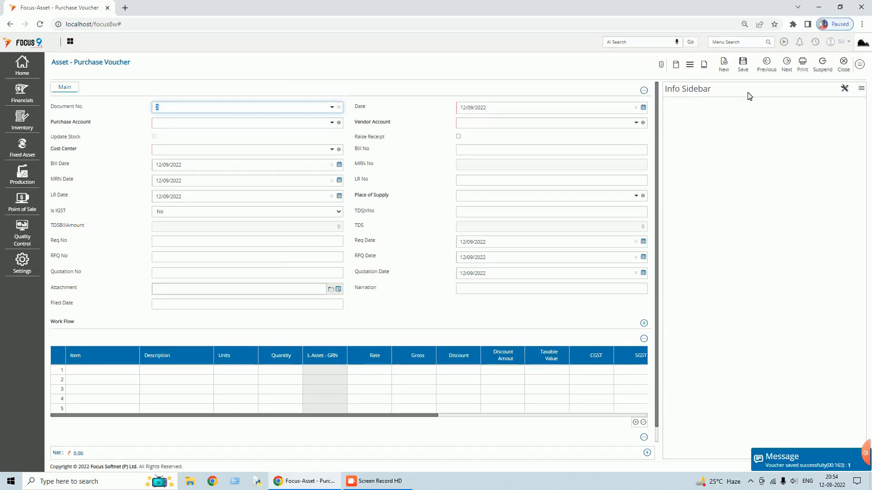
- Reload voucher 1 and show posting details: Office Equipment debit, Vendor-C credit of 52,000
click(767, 65)
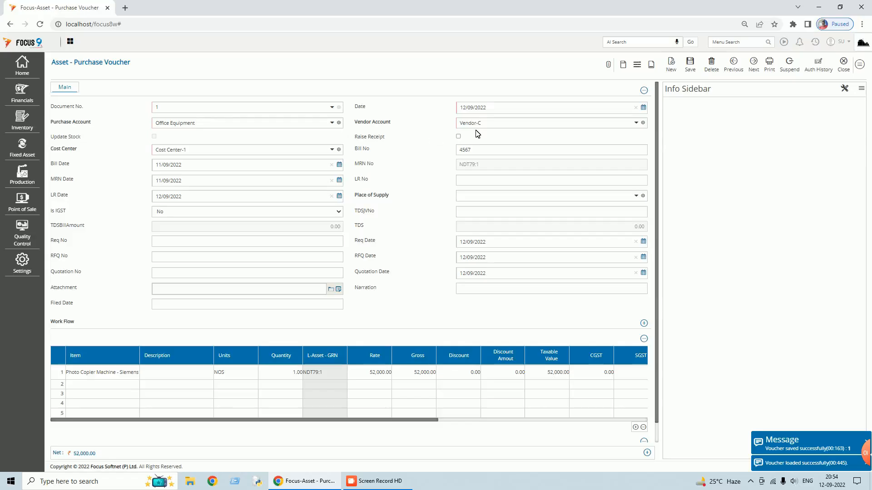
click(859, 64)
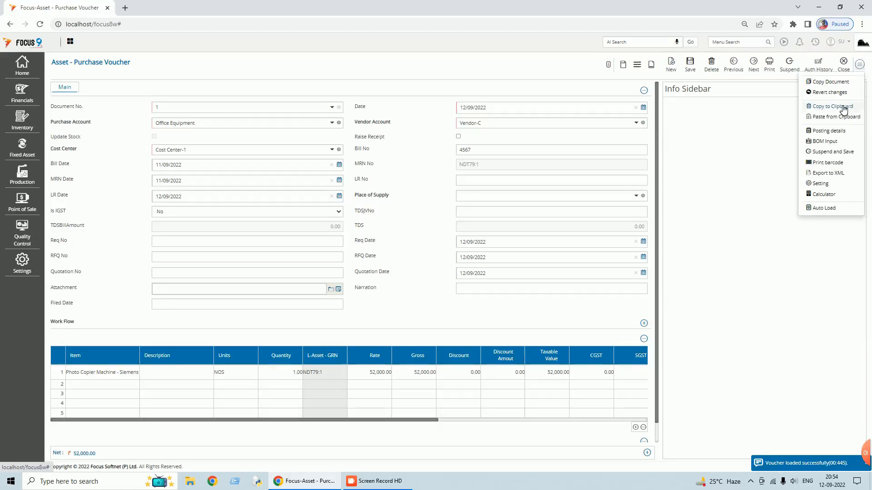
click(817, 131)
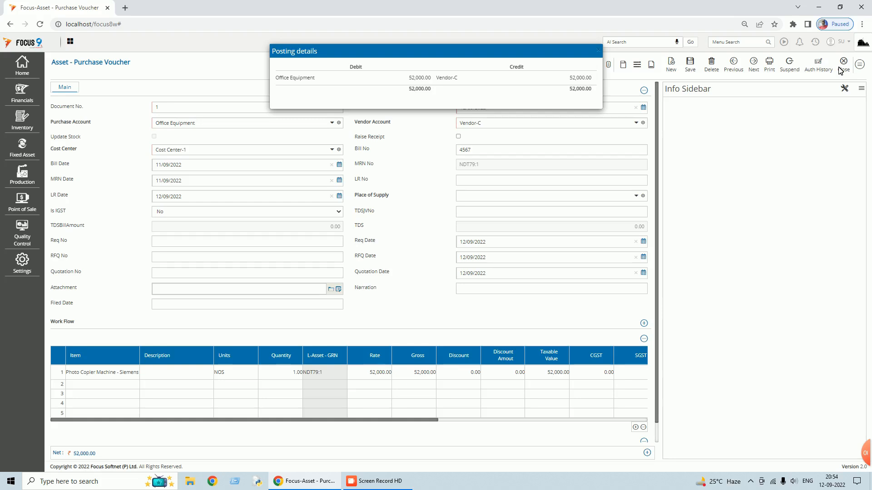
- Close the posting details and reselect Office Equipment as voucher 1's purchase account
click(626, 86)
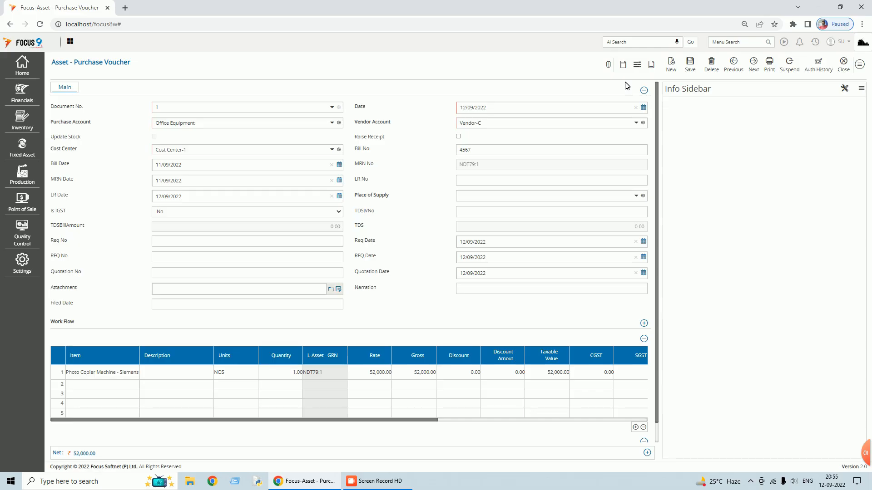
click(333, 123)
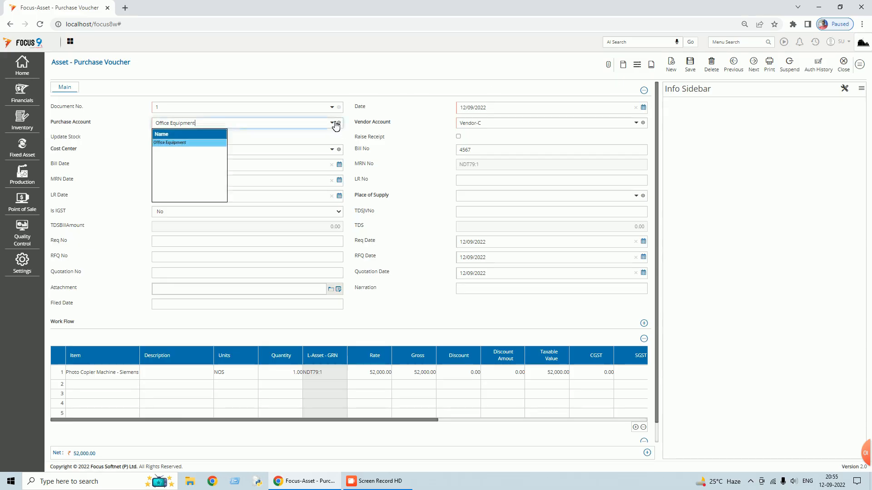
click(214, 142)
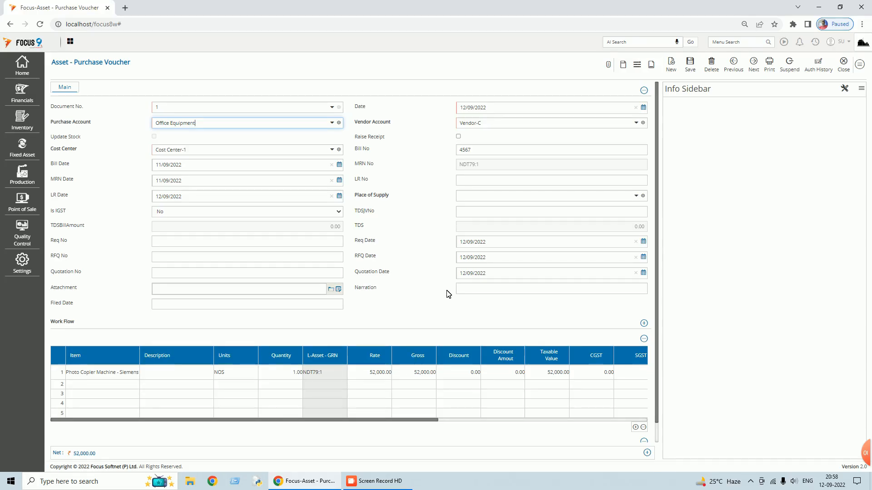
- Save a new Assets-type account 'Office Equipment - WIP Account' with code FA002
click(82, 125)
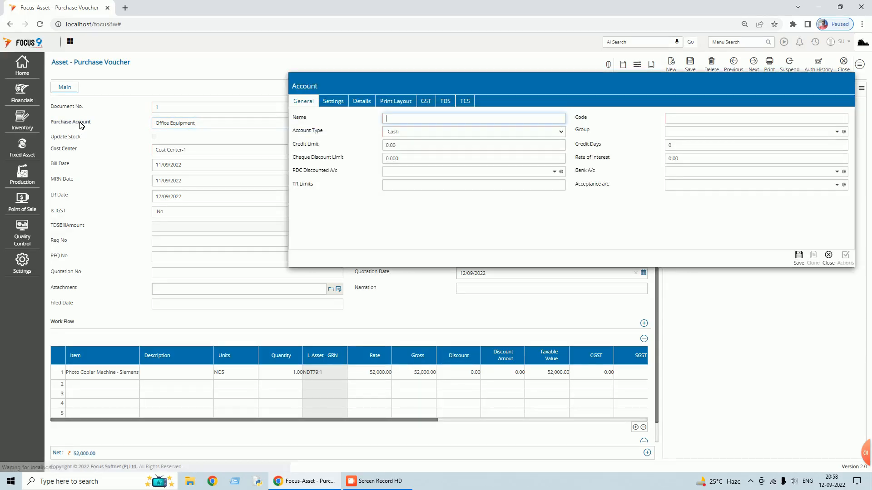
text(Of)
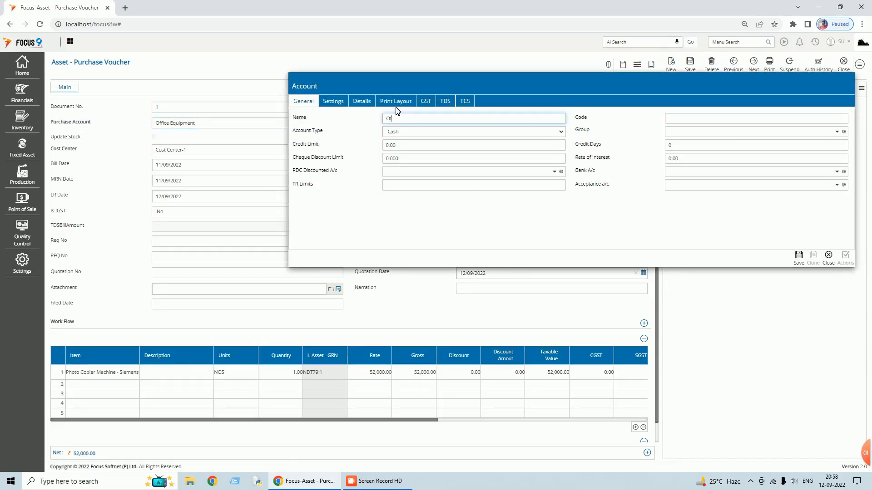
text(fice Eq)
text(uipment)
text( - Wi)
text(P Acc)
text(ount)
key(Tab)
text(F)
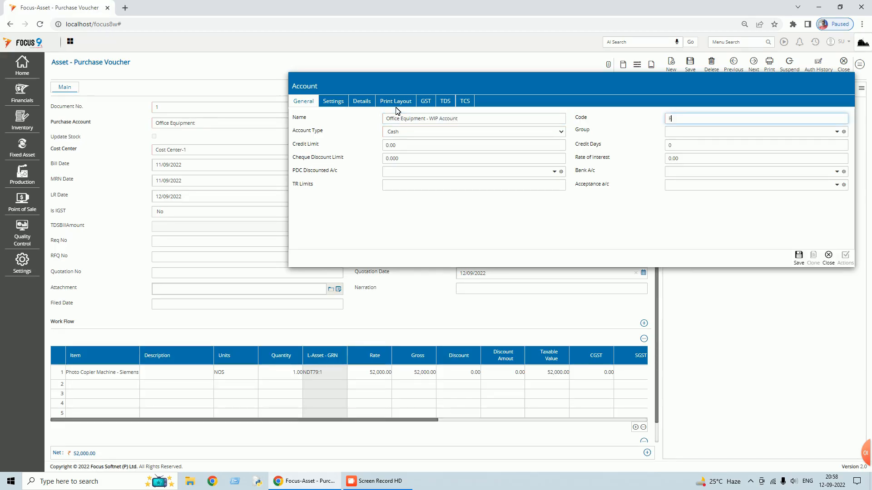
text(AC02)
key(Tab)
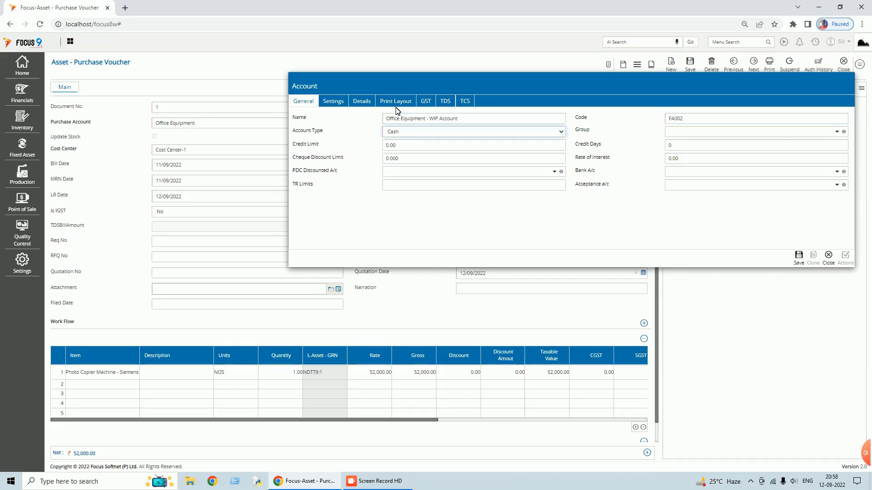
click(421, 135)
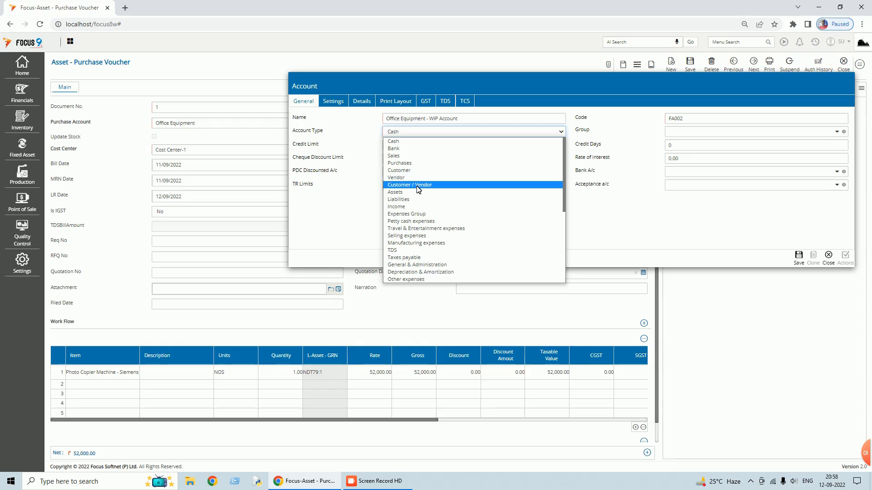
key(Down)
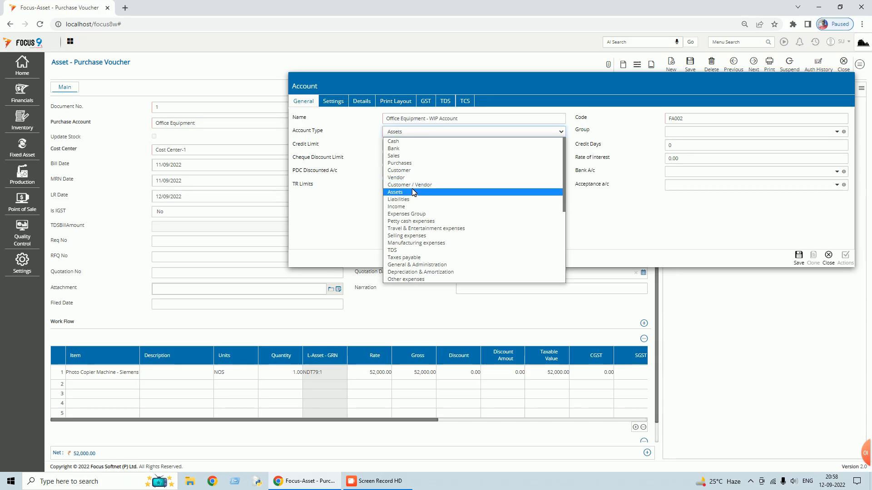
click(414, 192)
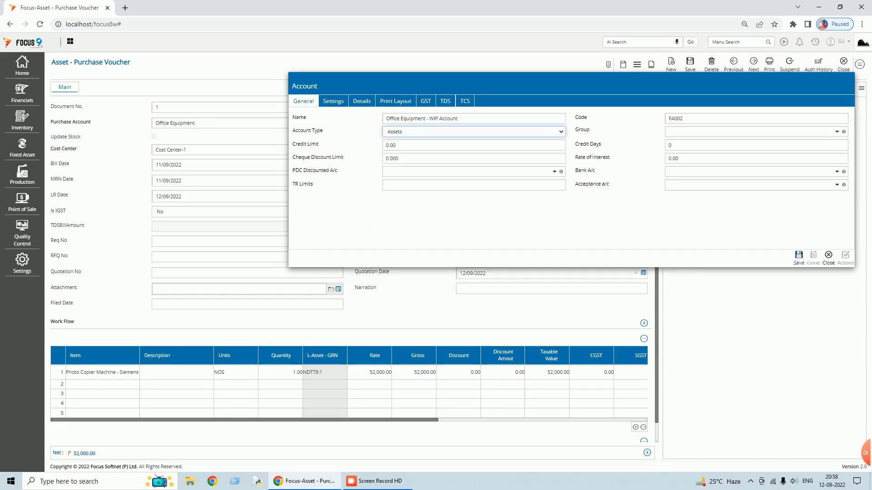
click(799, 256)
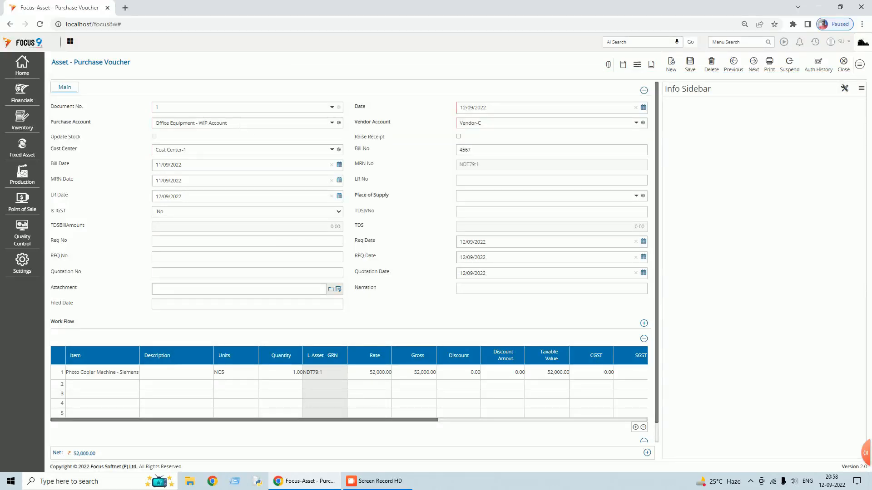
- Check the voucher's debit and credit posting details, then dismiss them
click(860, 64)
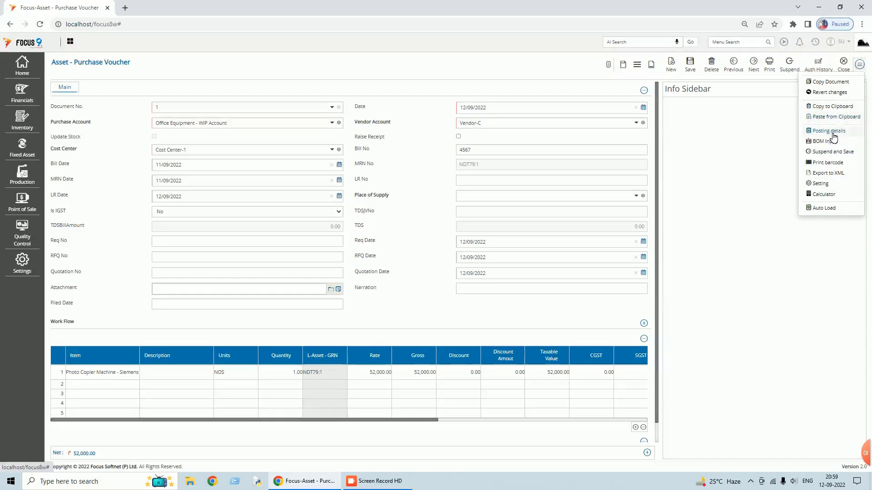
click(832, 132)
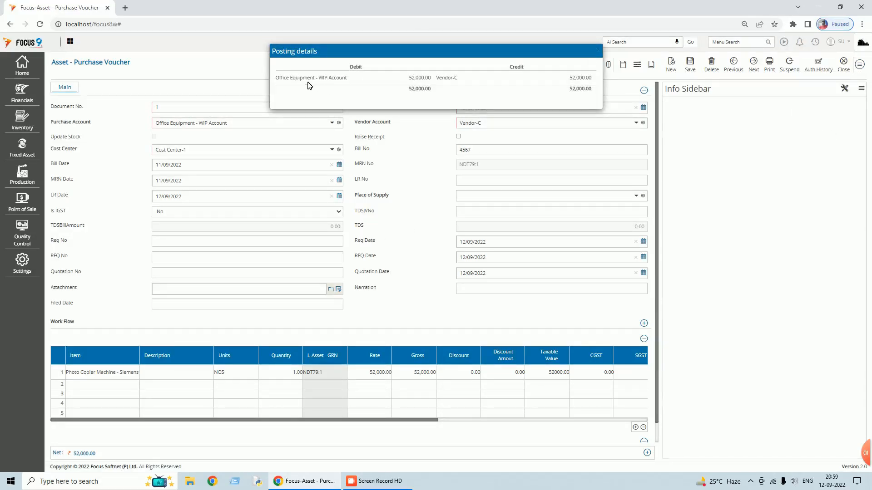
click(706, 114)
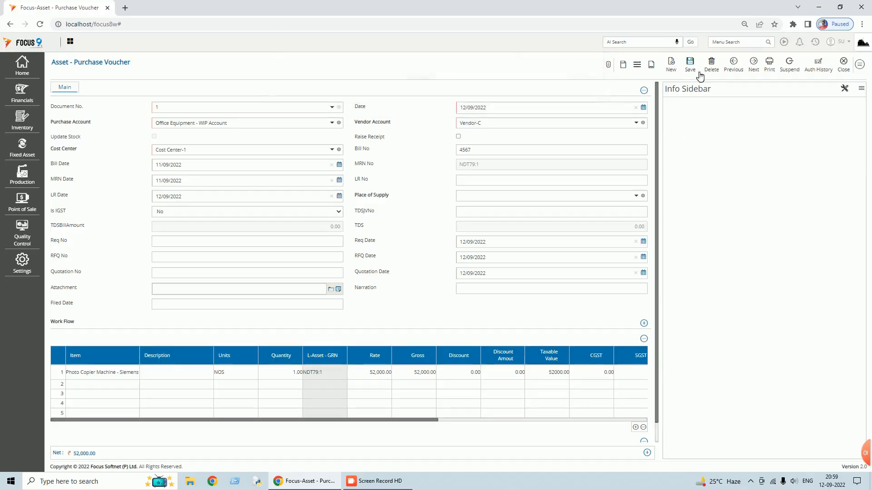
- Save the photocopier purchase voucher with the new bill reference and return to the voucher list
click(688, 67)
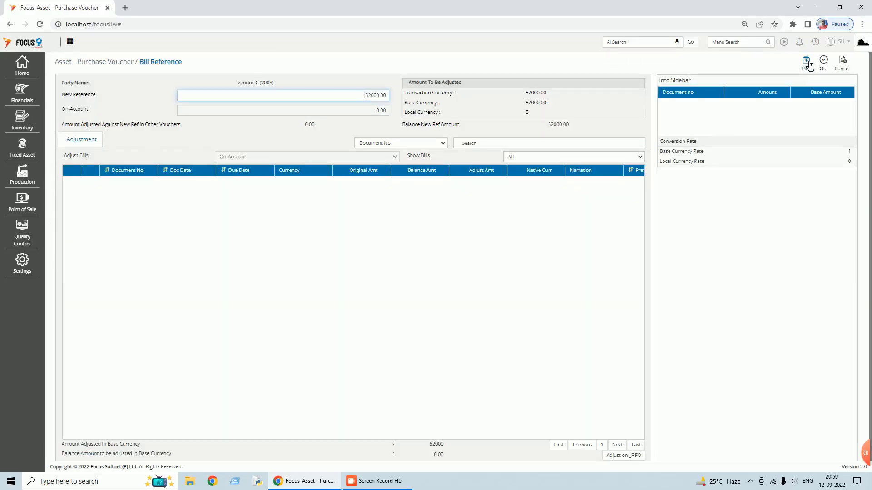
click(825, 63)
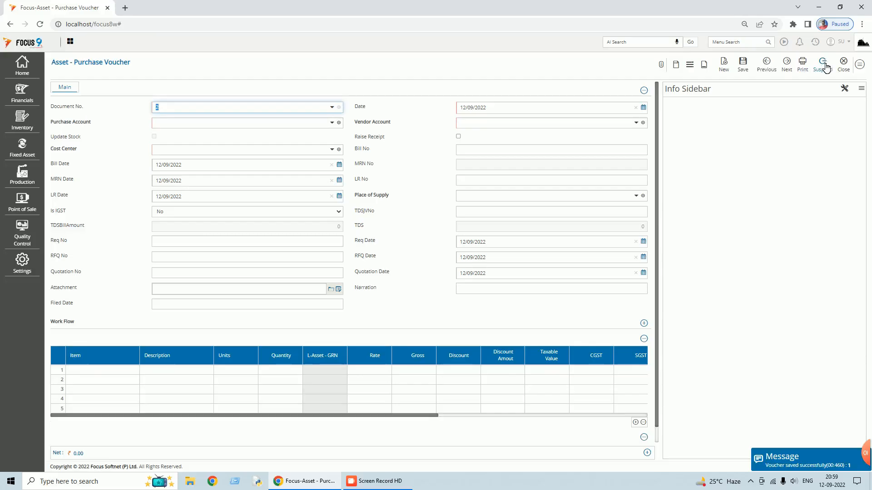
click(845, 67)
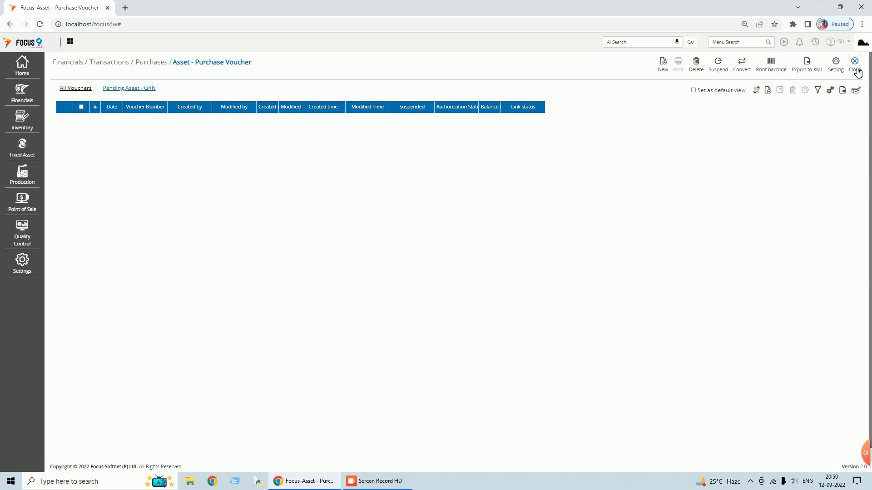
- Open the Fixed Assets master list and review the Photo Copier Machine - Siemens asset
click(857, 69)
click(815, 42)
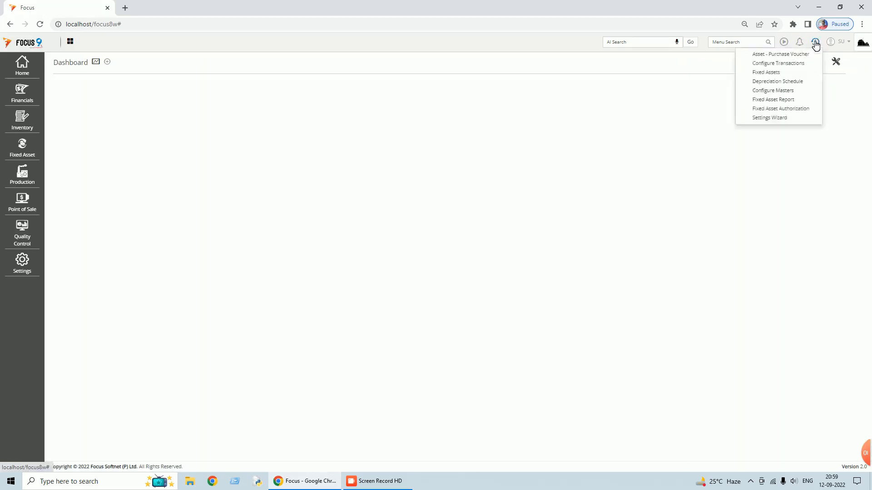
click(767, 73)
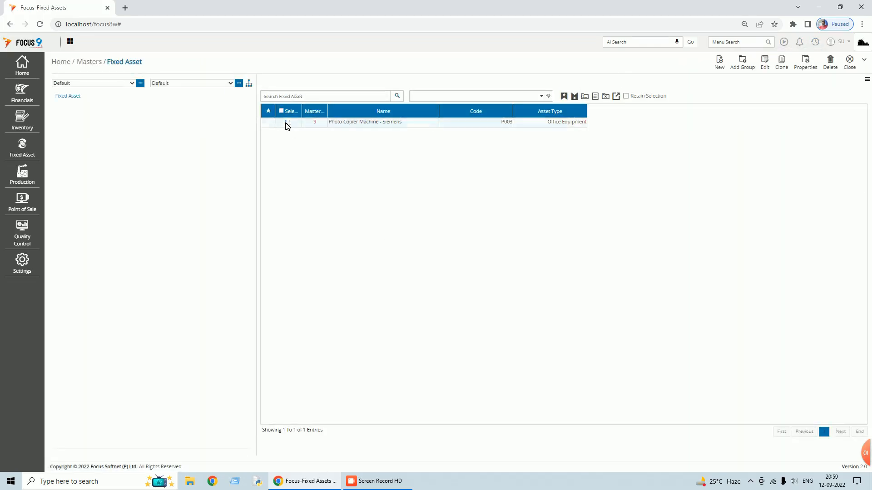
click(287, 122)
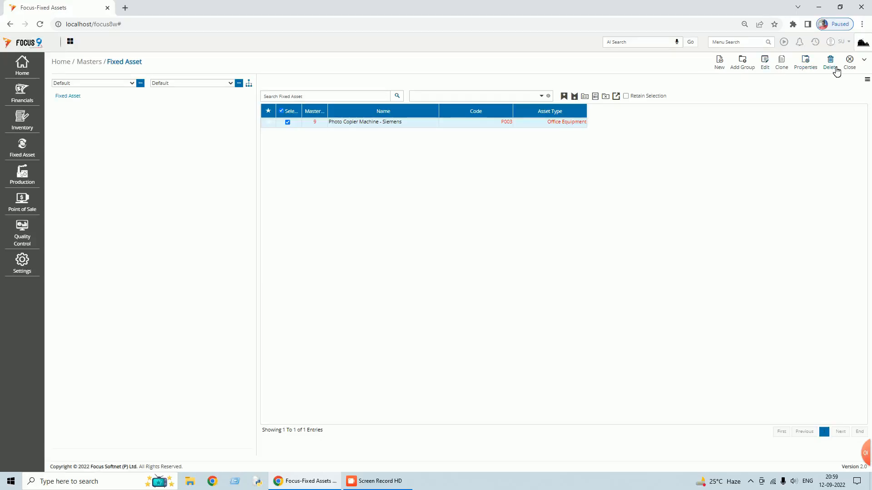
click(763, 68)
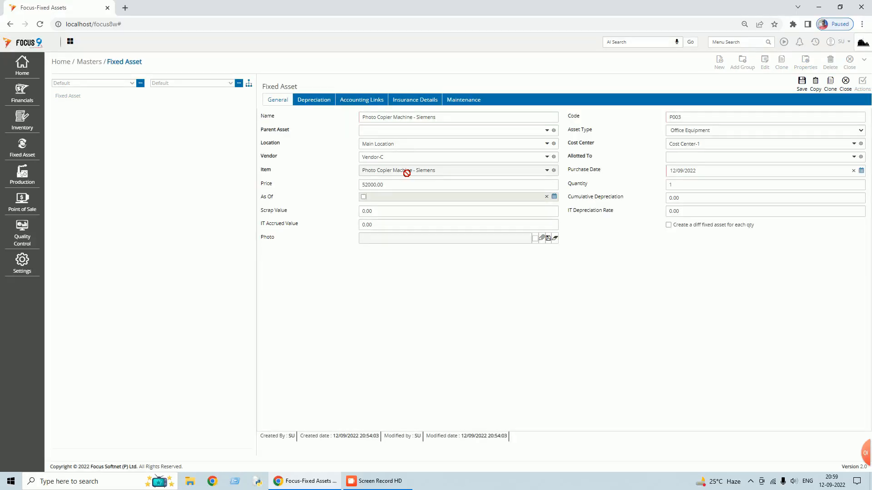
click(845, 89)
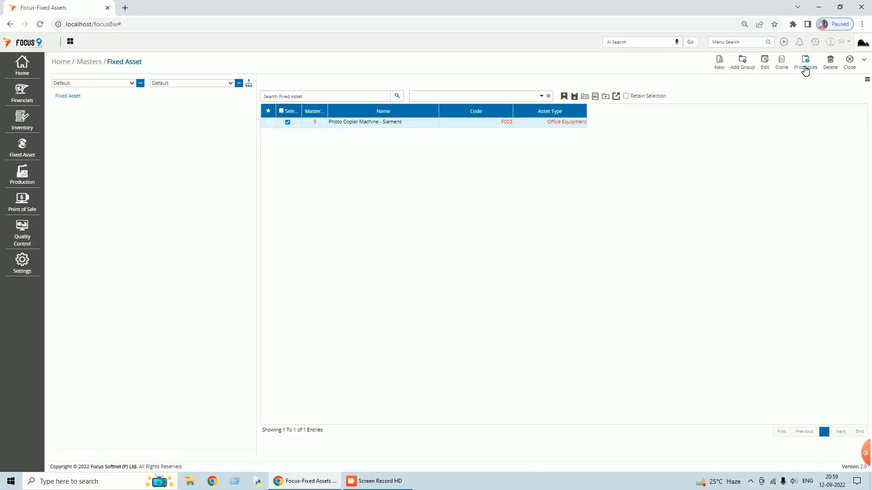
- Delete the Photo Copier Machine - Siemens asset master and close the Fixed Asset list
click(831, 68)
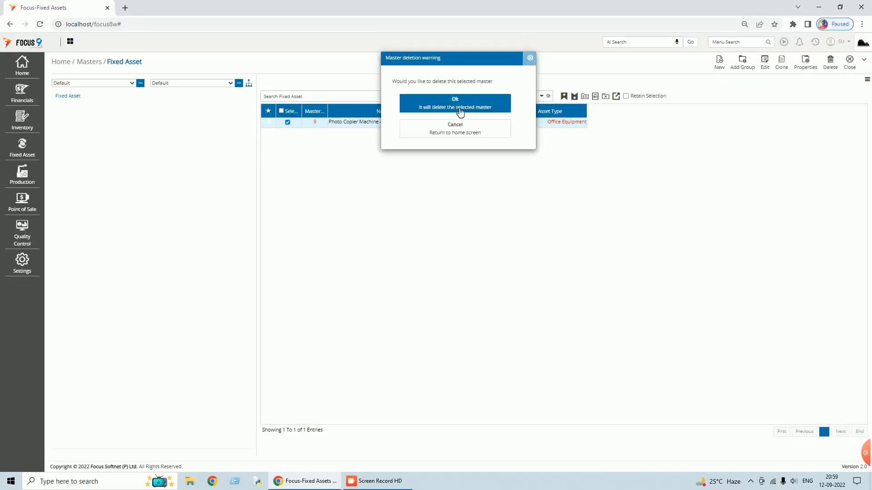
click(458, 108)
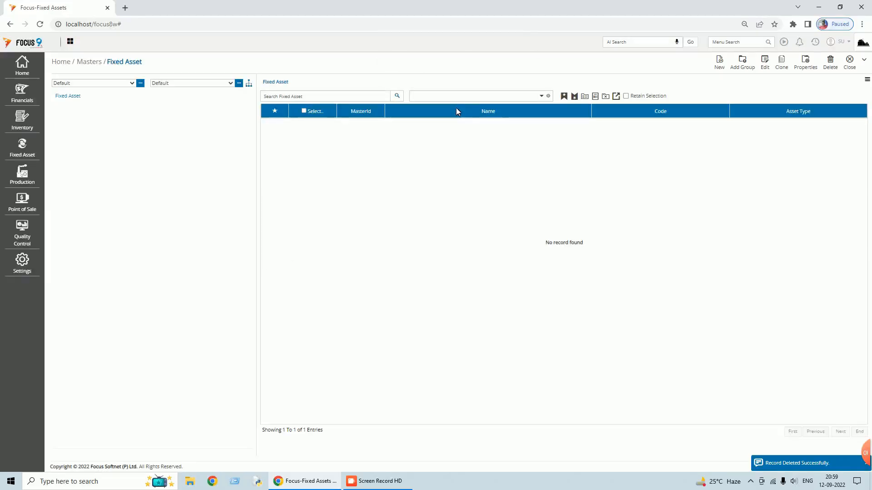
click(850, 67)
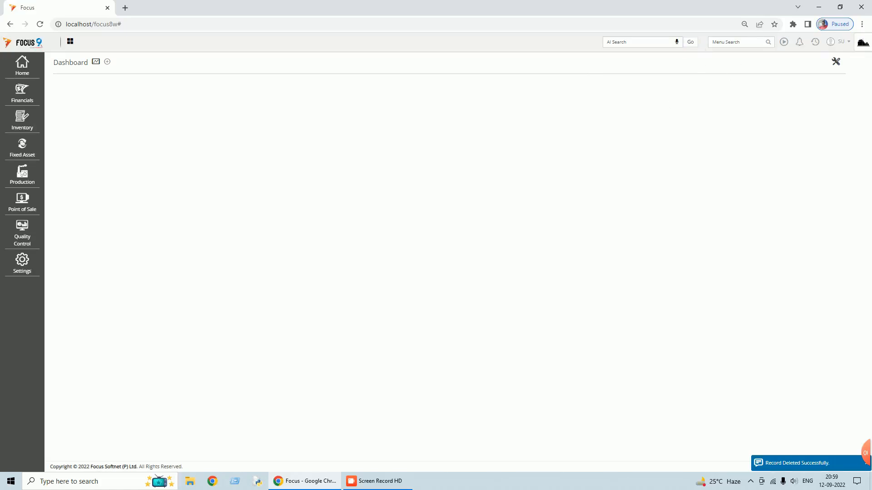
click(727, 42)
text(balance)
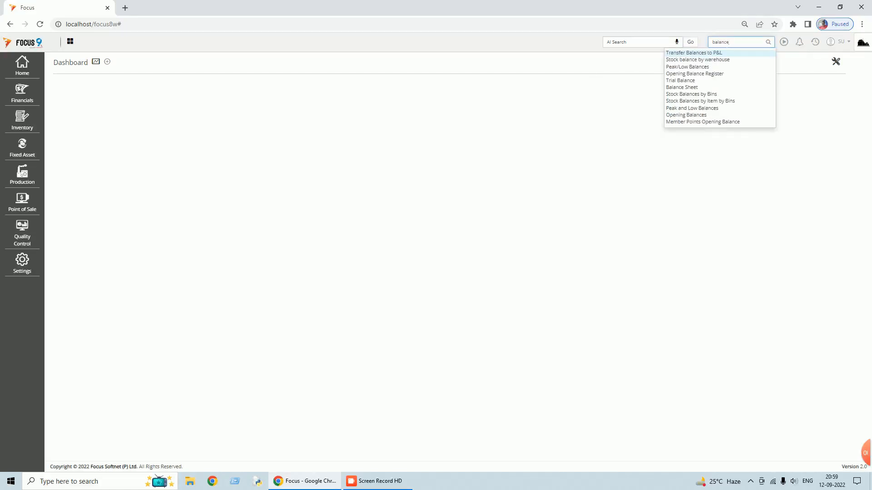
click(683, 87)
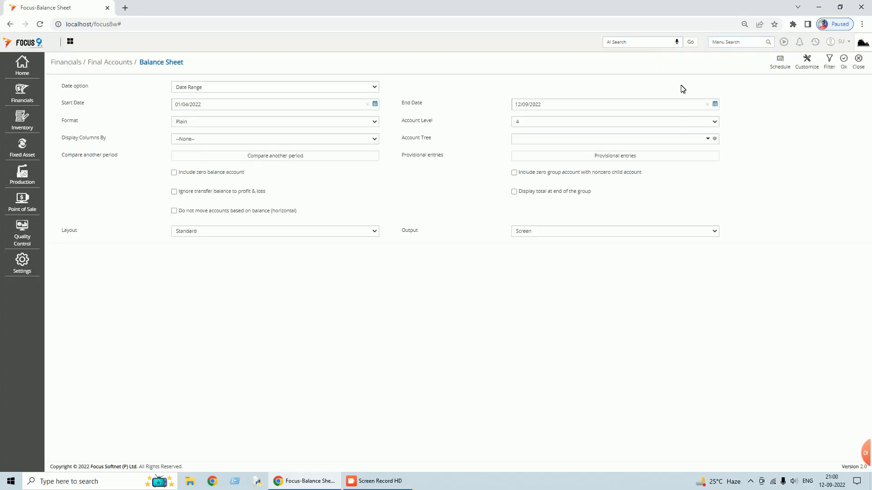
click(376, 88)
click(202, 104)
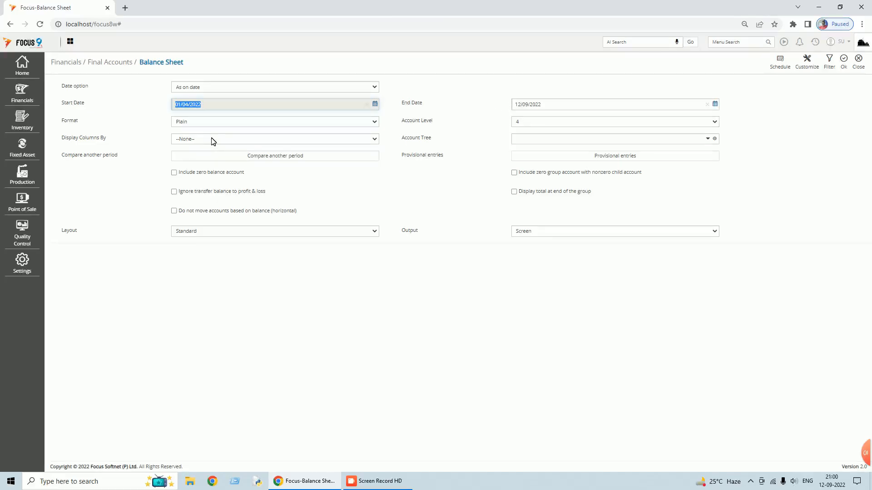
click(844, 59)
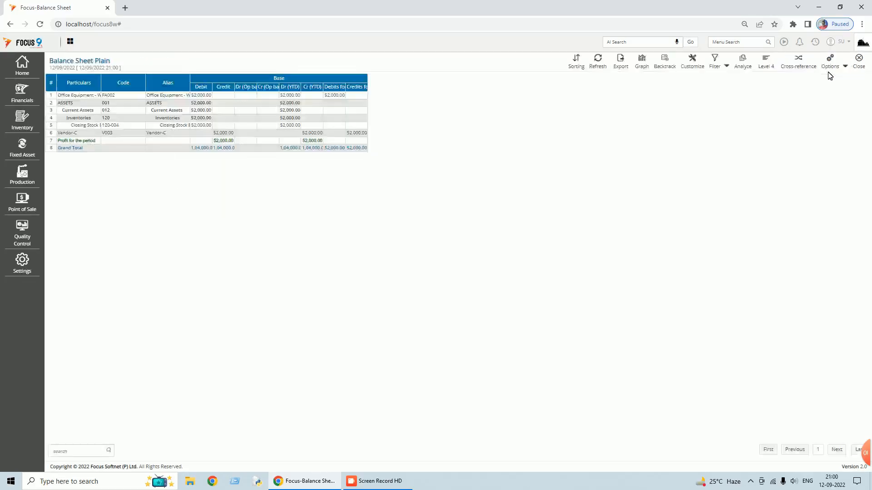
click(845, 66)
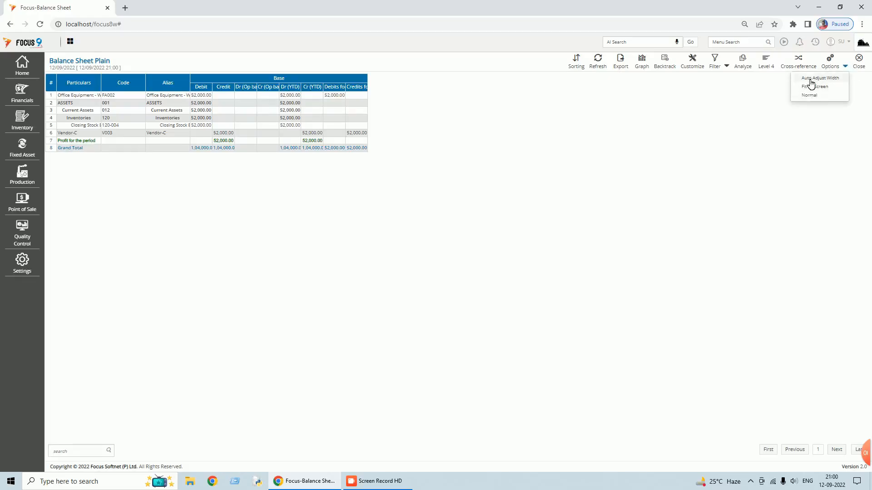
click(809, 86)
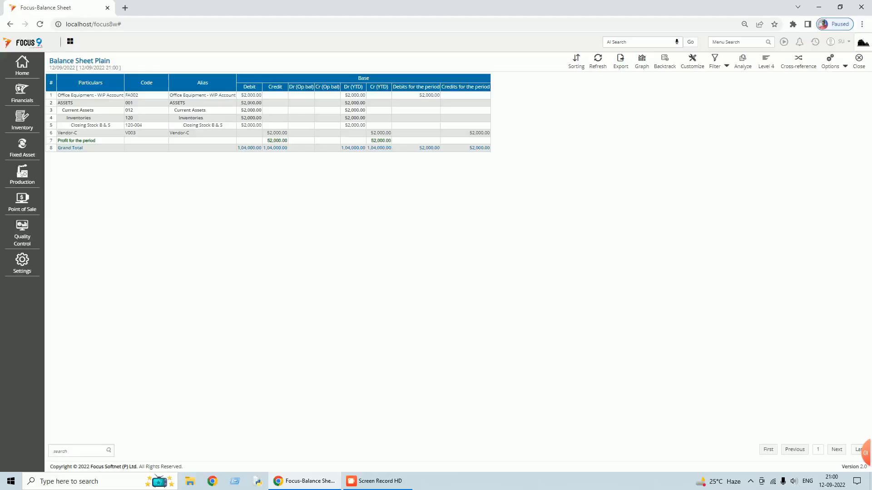
click(859, 67)
click(859, 66)
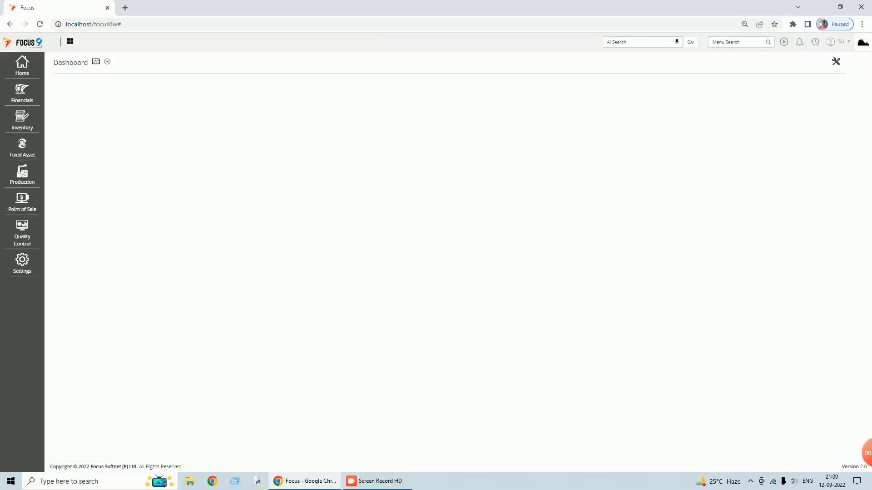
- Start a new Payments voucher via the 'payment' menu search
click(752, 43)
text(payment)
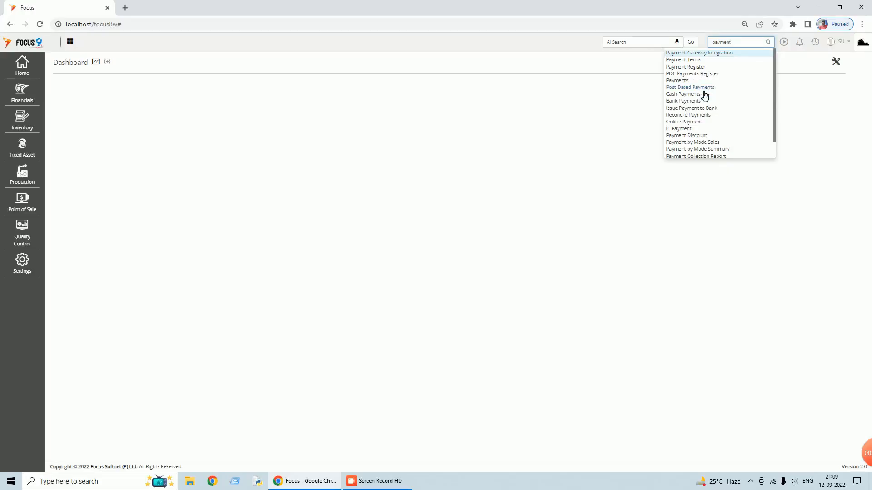
click(684, 81)
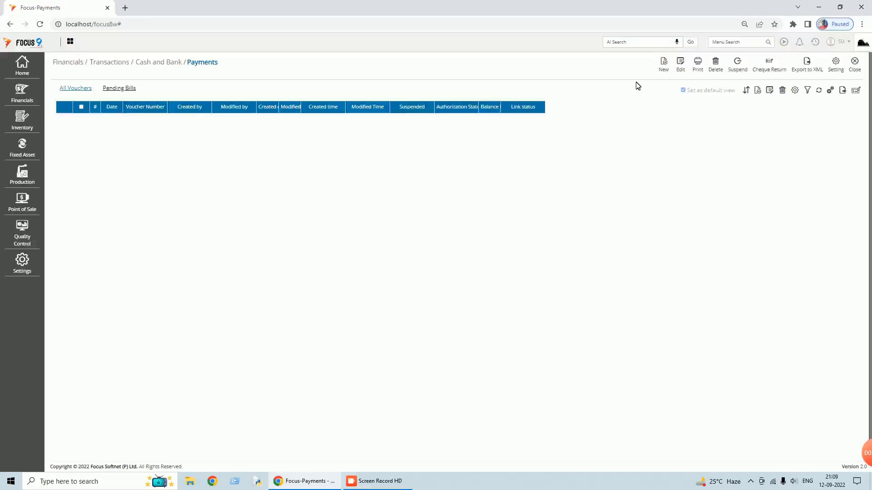
click(669, 71)
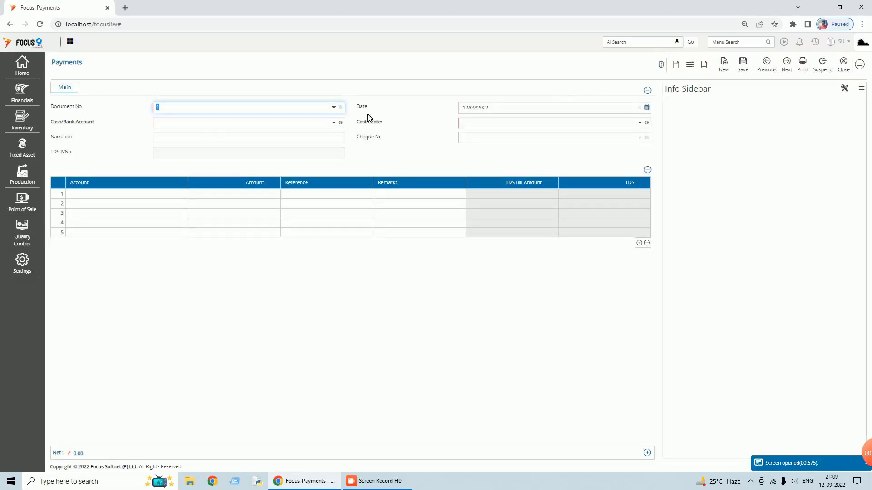
- Paste the 8,000 Erection Expenses payment from the clipboard, save it, and close Payments
click(859, 64)
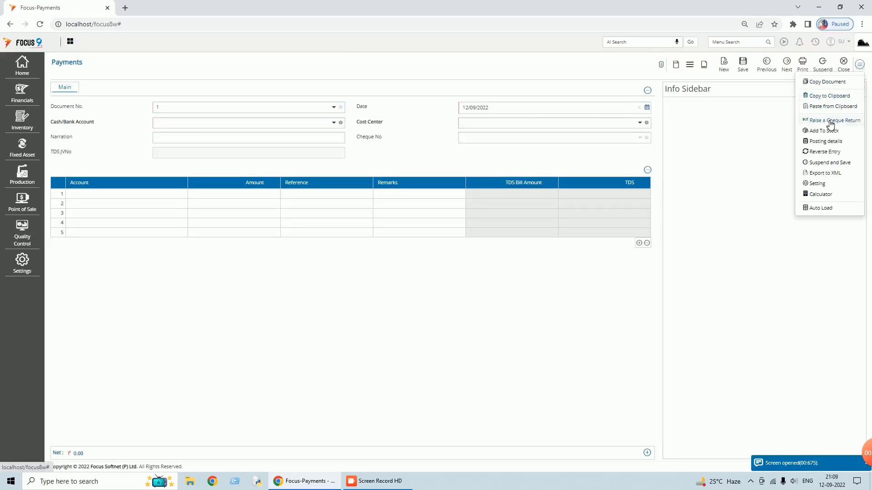
click(821, 107)
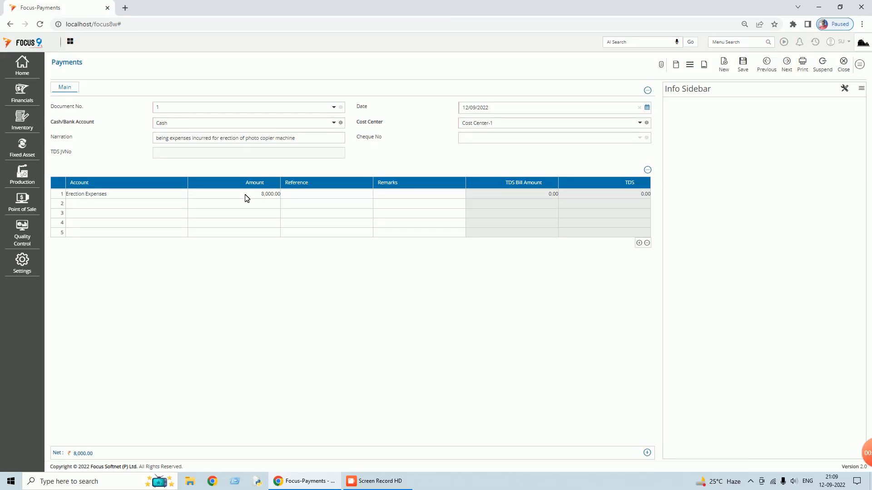
click(745, 65)
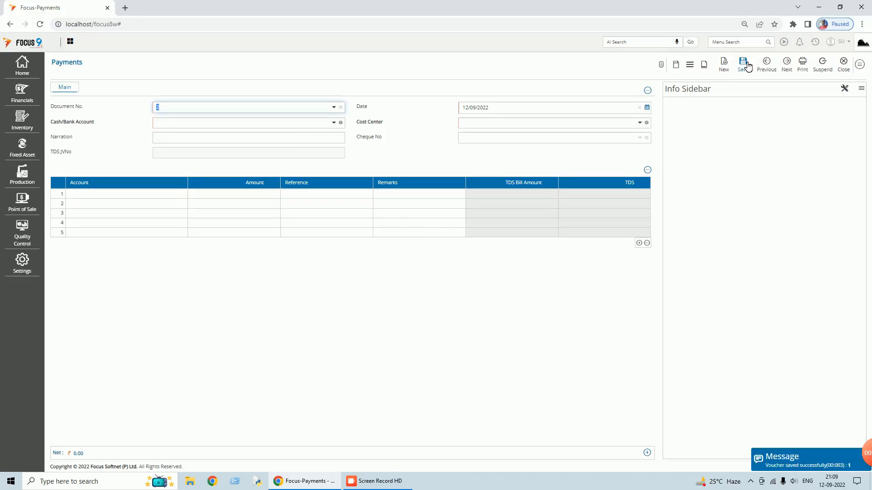
click(847, 68)
click(857, 69)
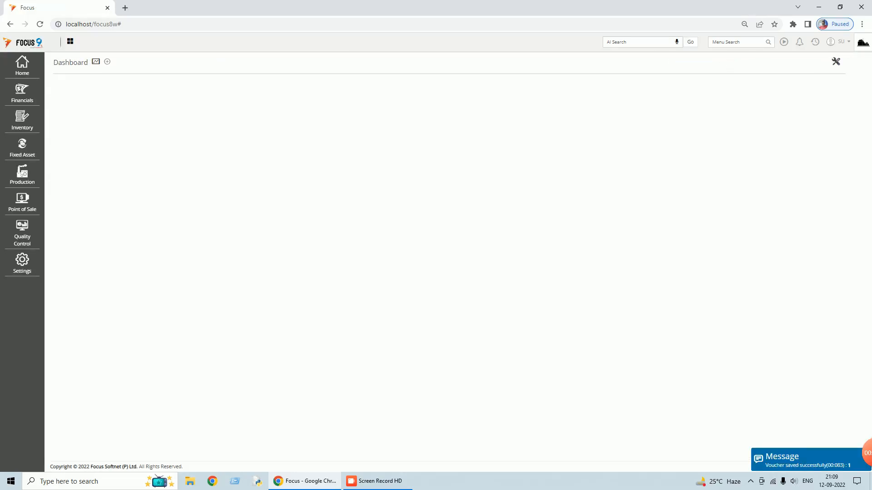
- Run Profit and Loss for 01/04/2022–12/09/2022 and auto-adjust the column widths
click(735, 42)
text(profit)
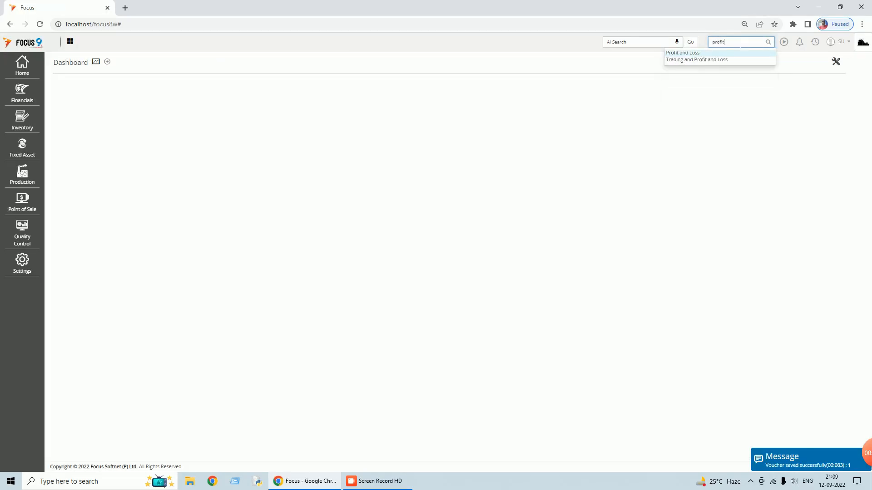
click(682, 55)
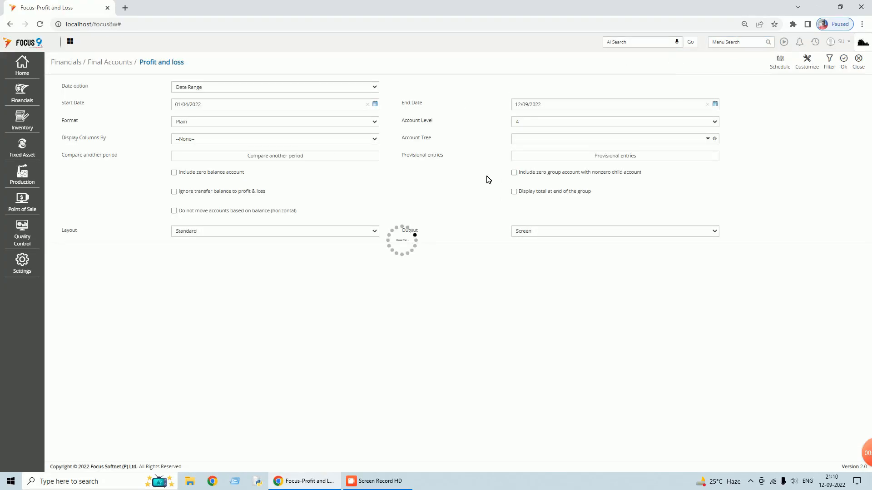
click(847, 68)
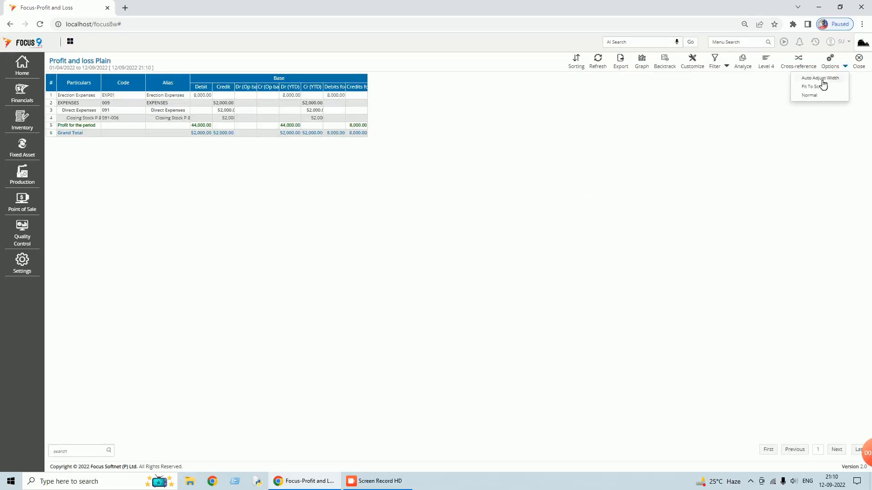
click(820, 82)
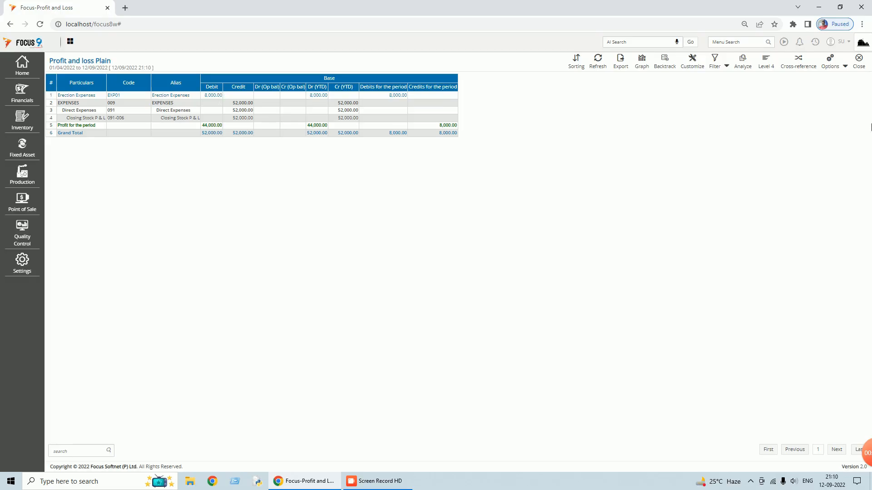
- Close the Profit and loss report and its options form to get back to the Dashboard
click(862, 69)
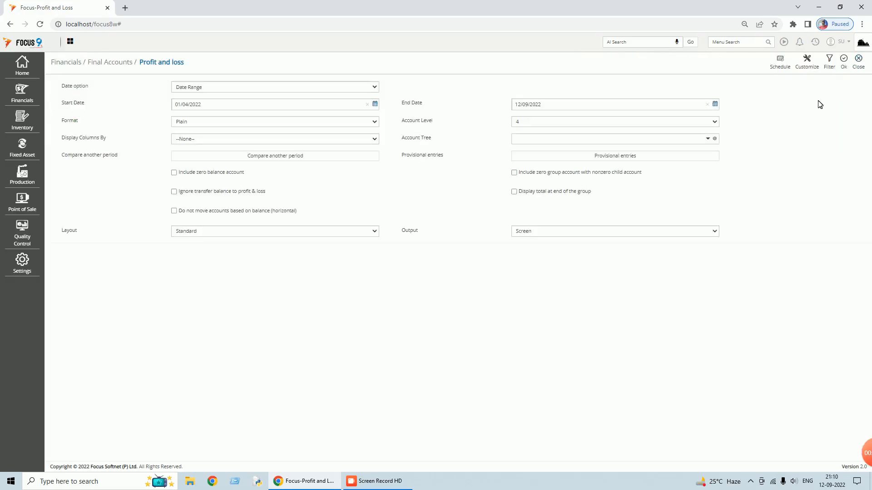
click(859, 61)
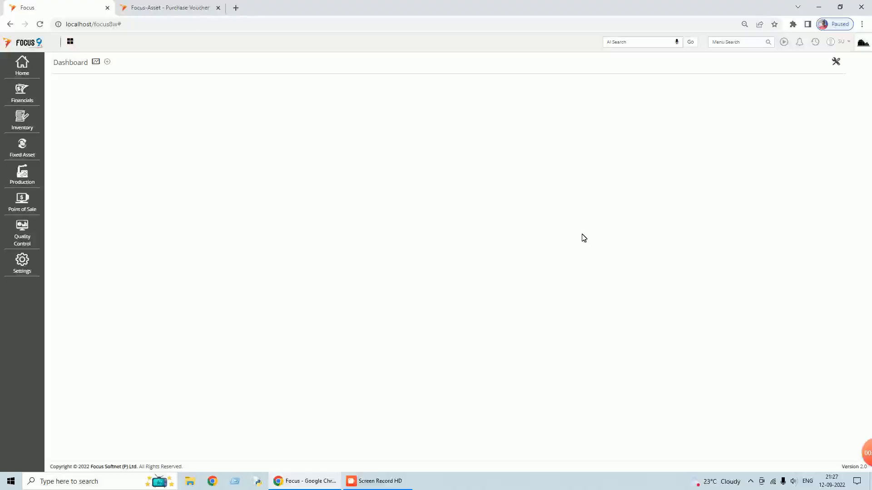
- Start a new Journal Entry via the 'journal' menu search
click(735, 42)
text(jour)
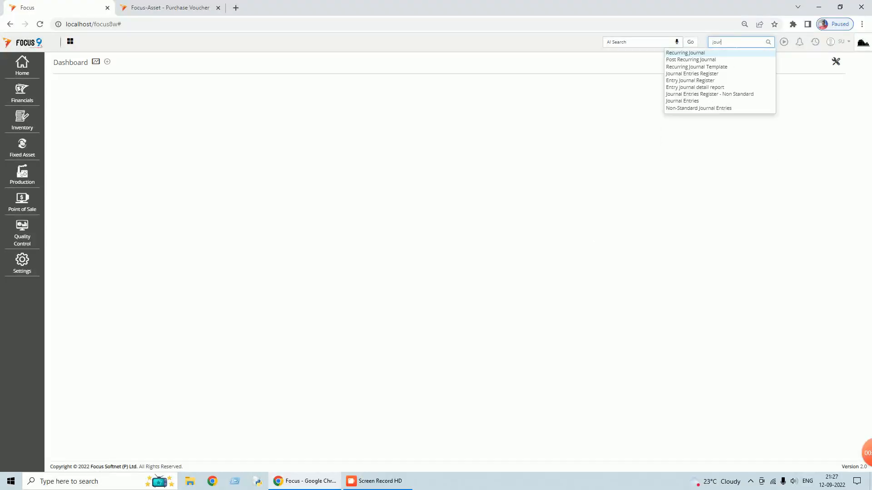
text(nal)
click(683, 101)
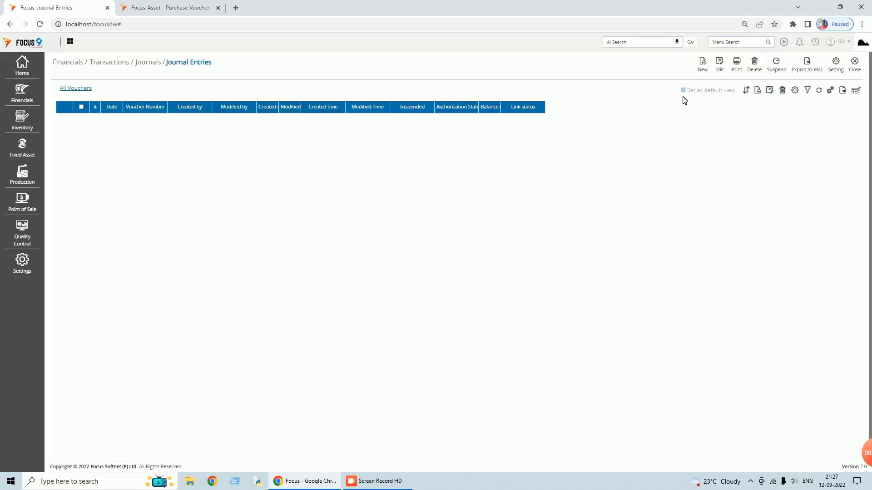
click(704, 64)
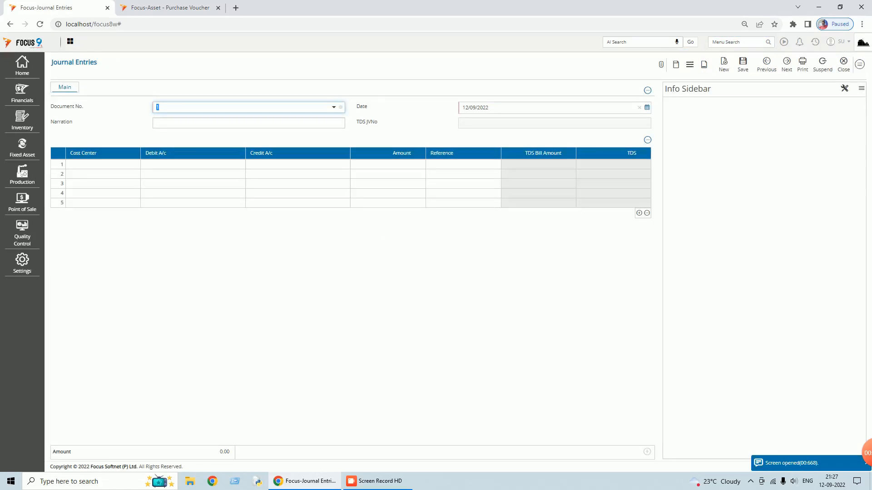
- Paste the Siemens photocopier entry, two Office Equipment rows totalling 68,000, from the clipboard and save it
click(861, 65)
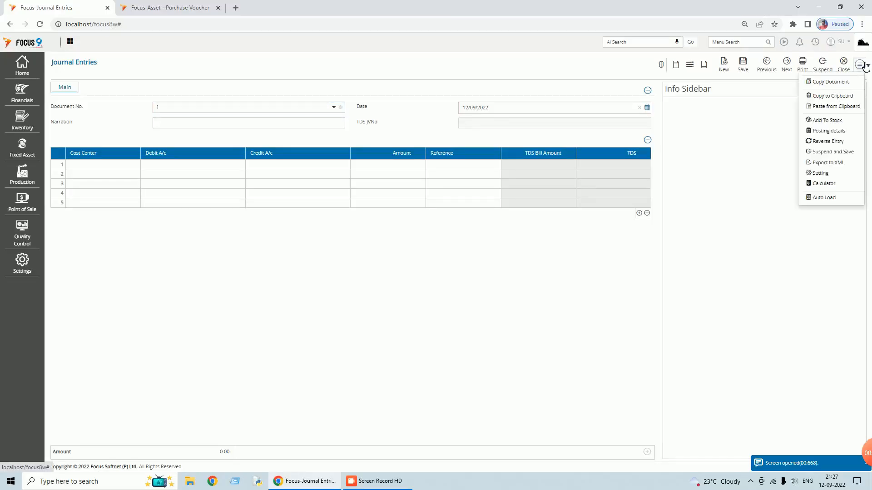
click(828, 107)
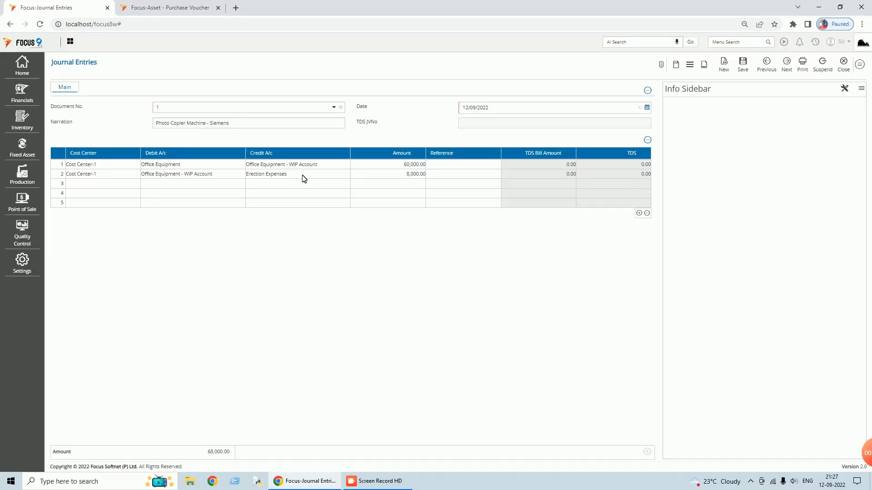
click(747, 68)
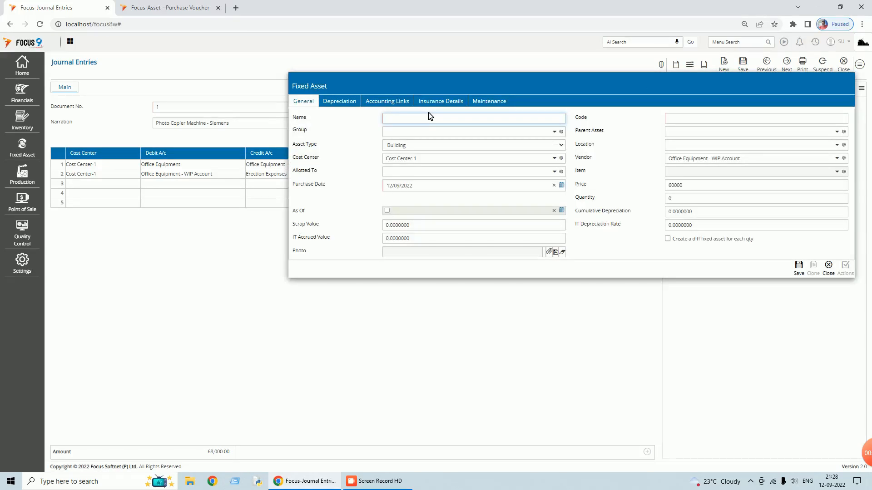
- Name the asset 'Photo Copier Machine - Siemens', with code FA01, asset type Office Equipment and quantity 1
text(Photo Copier Machine - Siemens)
key(Tab)
text(F)
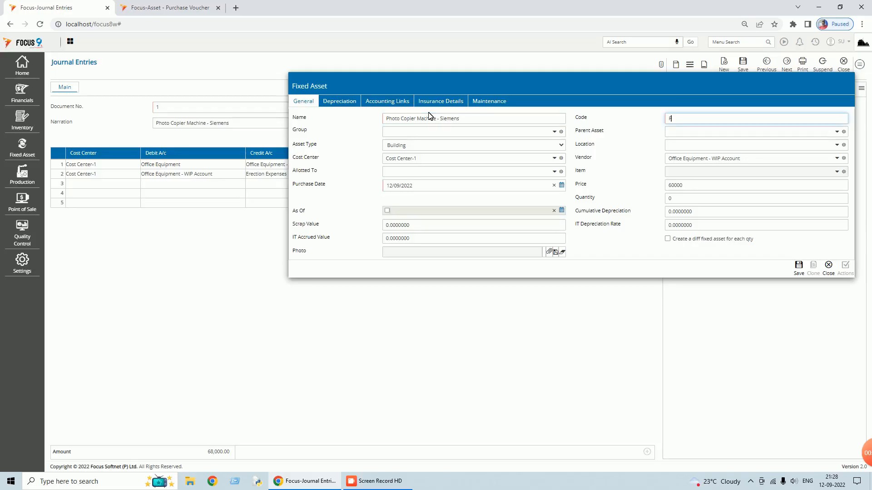
text(a)
text(A)
text(01)
key(Tab)
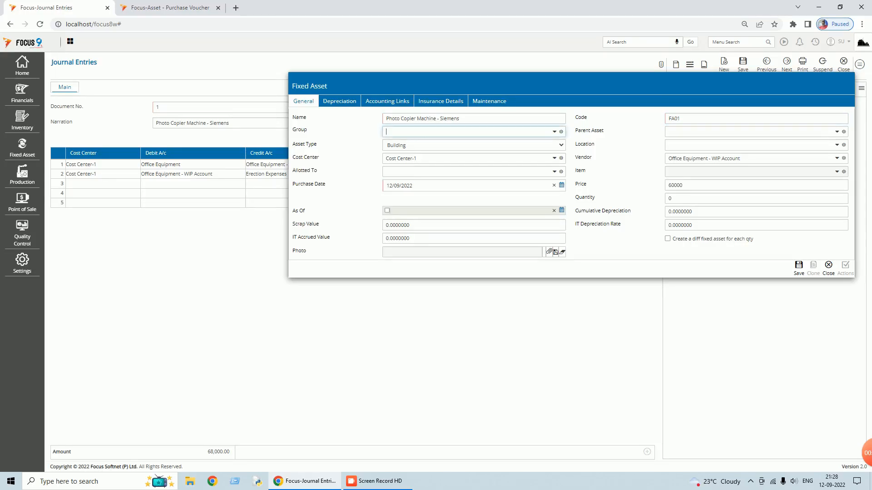
click(429, 147)
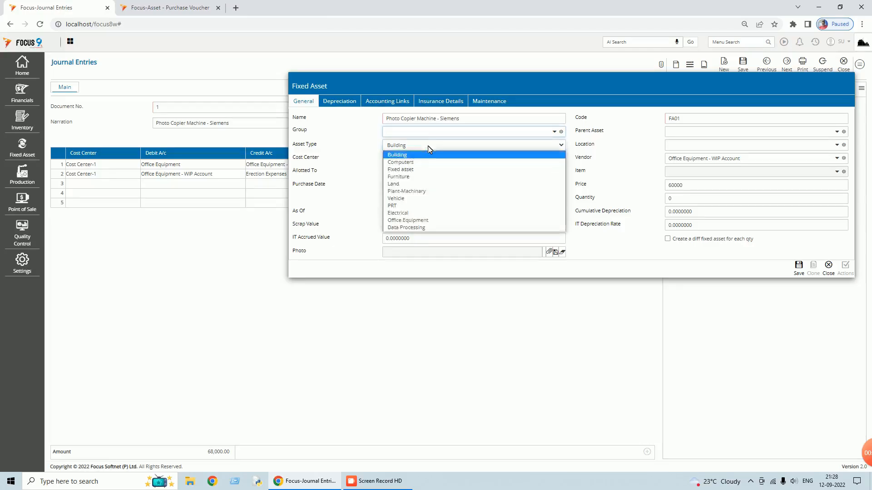
click(415, 222)
click(667, 199)
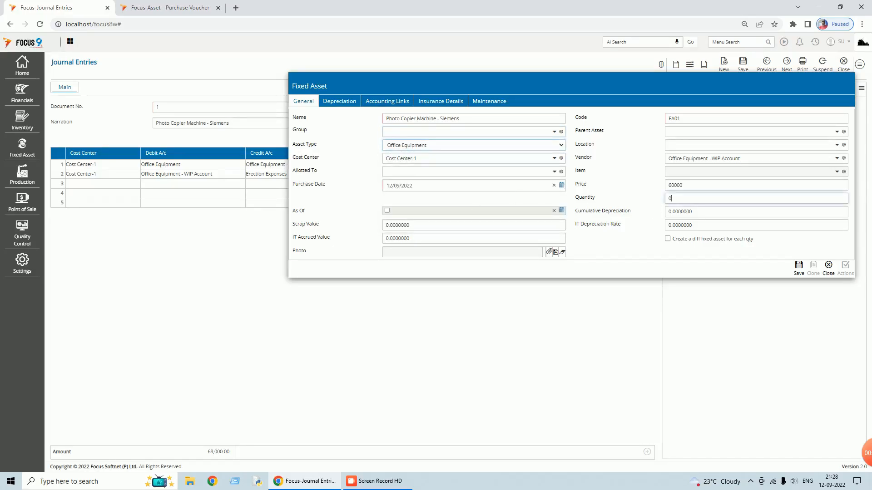
text(1)
key(Tab)
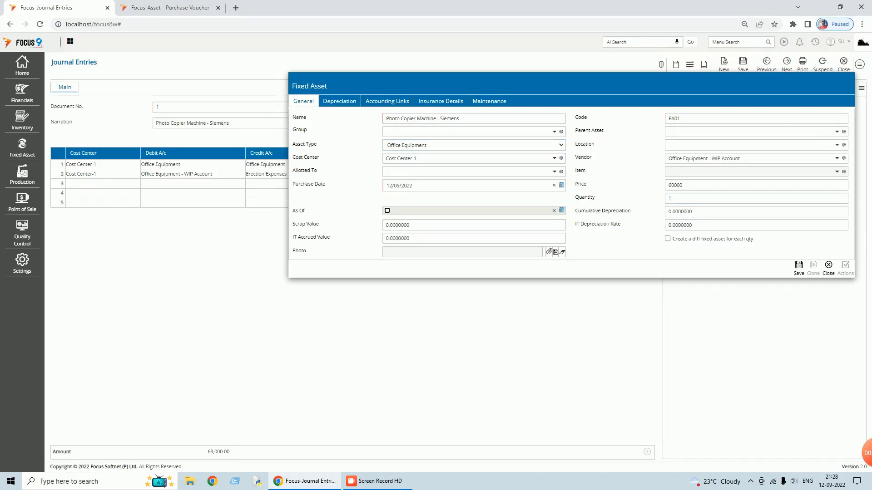
- Set the asset to Straight Line depreciation at 20%, commencing 12 September 2022
click(348, 105)
click(433, 119)
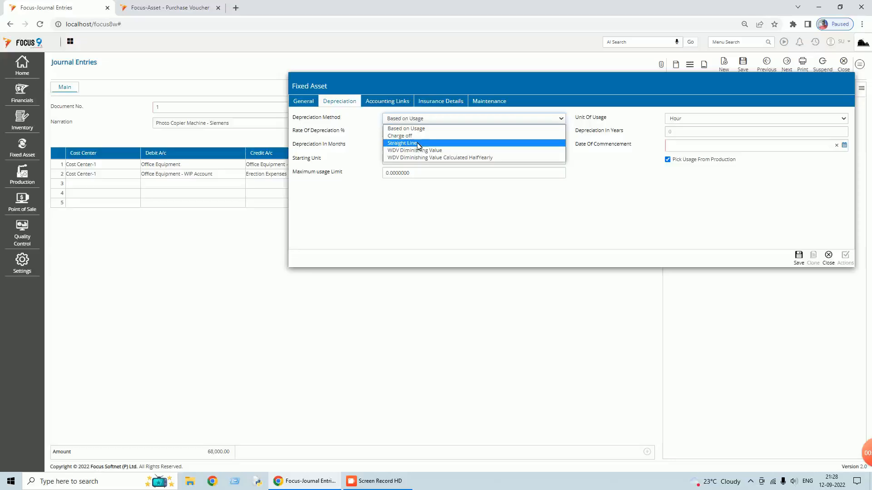
click(418, 143)
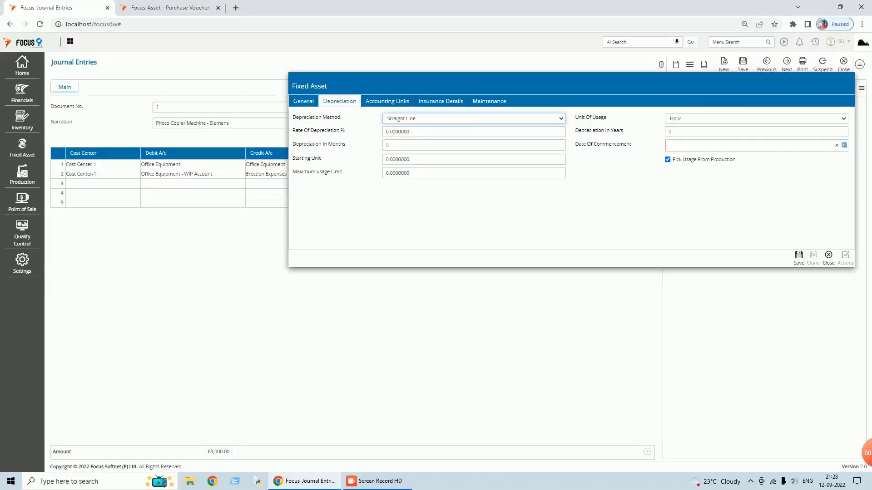
key(Tab)
text(20)
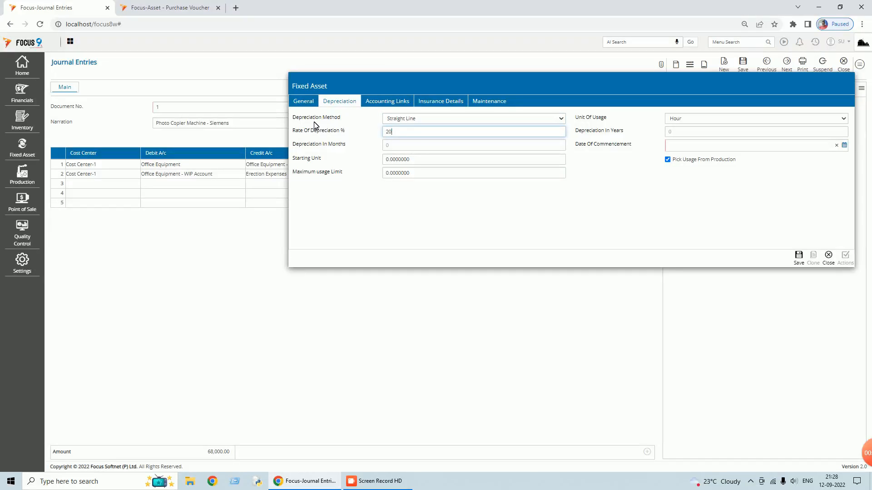
key(Tab)
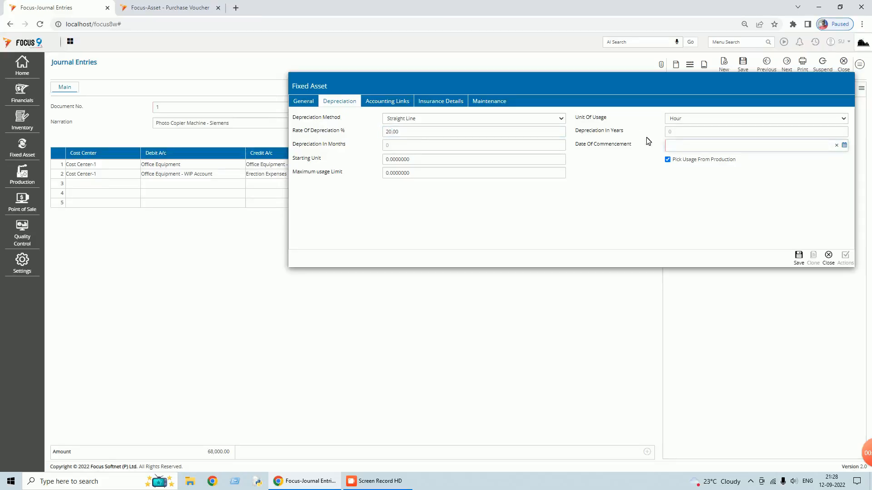
click(845, 145)
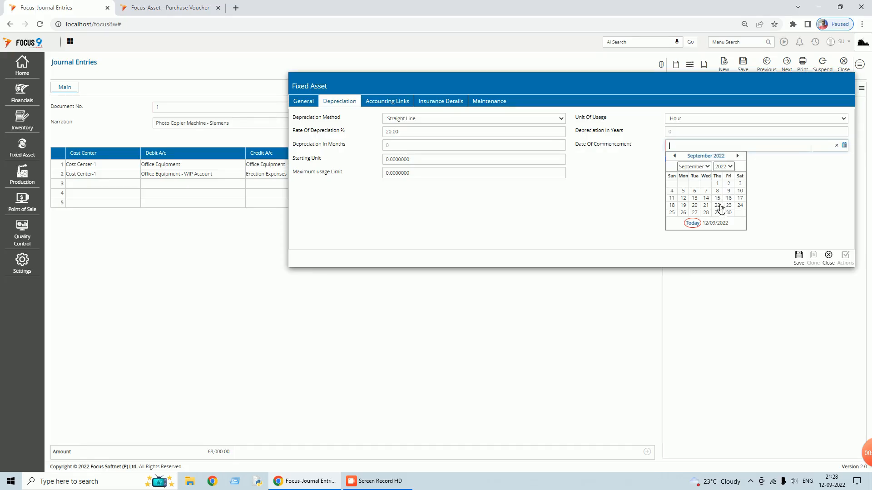
click(683, 198)
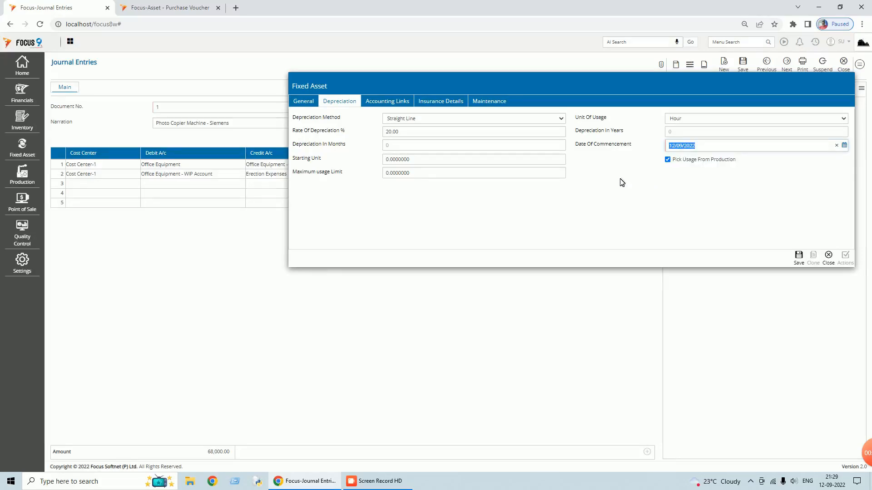
click(388, 102)
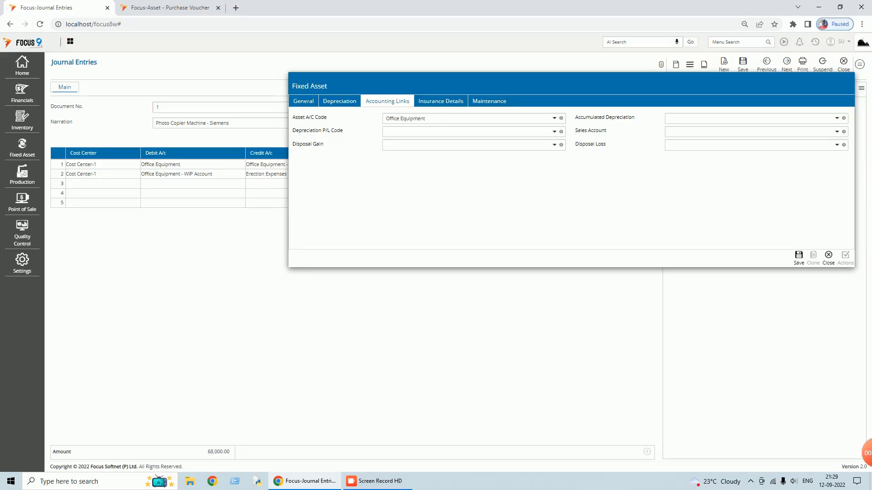
- Link the Office Equipment accumulated depreciation and depreciation accounts, and Sales - Computers as sales account
click(733, 122)
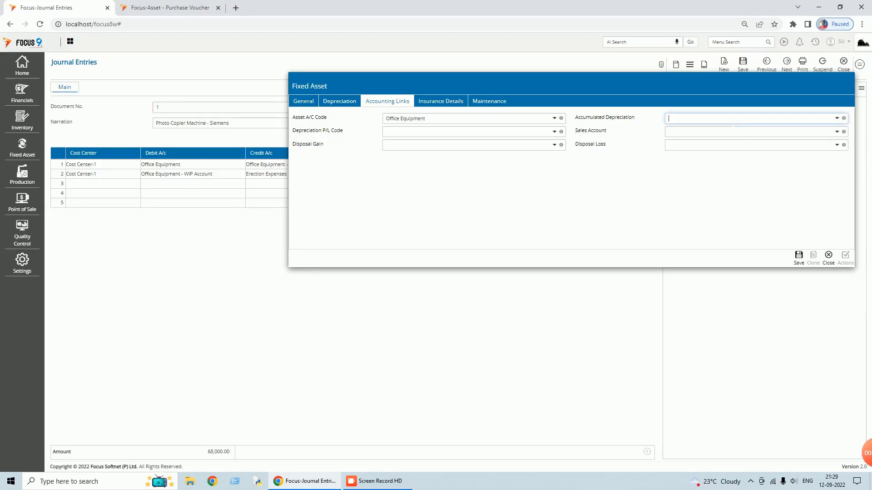
text(off)
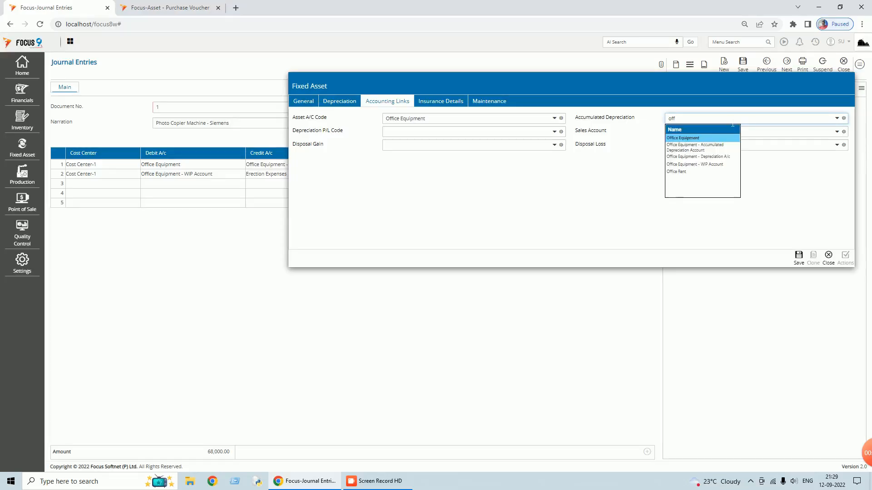
click(714, 148)
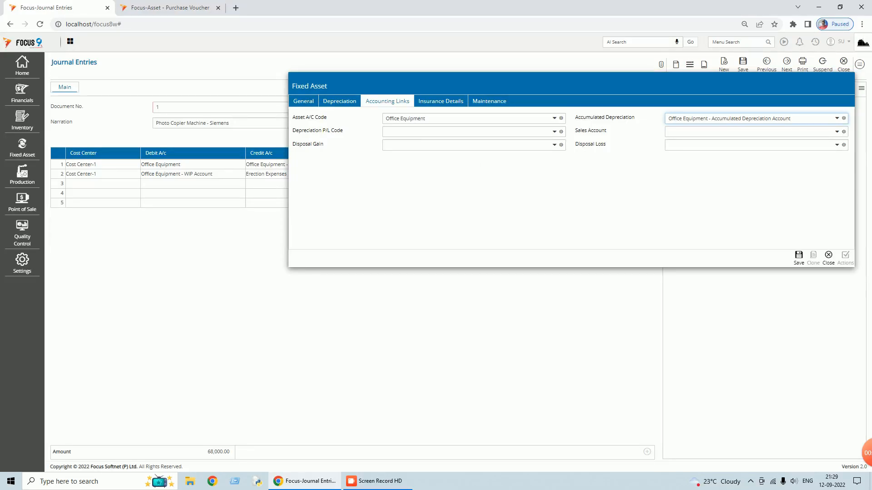
click(432, 132)
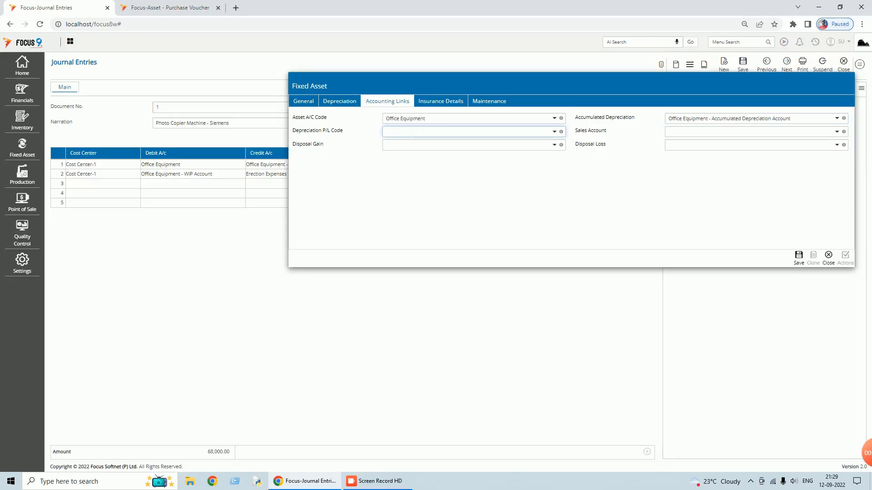
text(off)
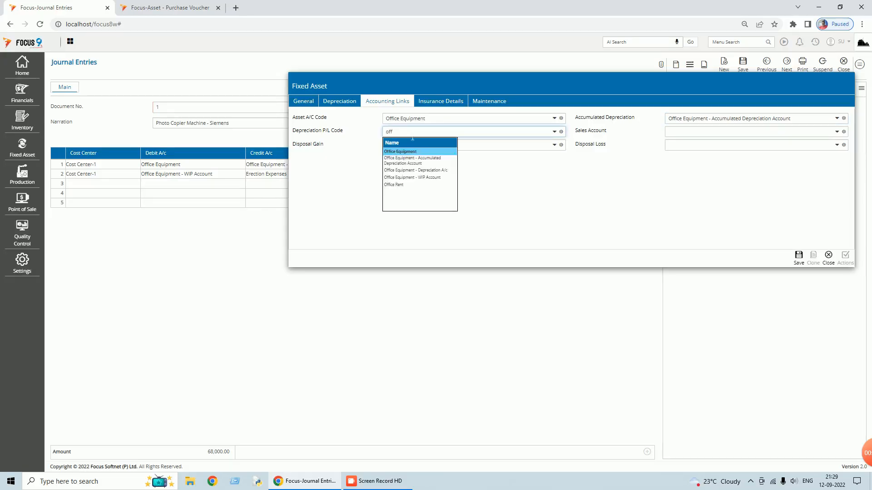
click(434, 173)
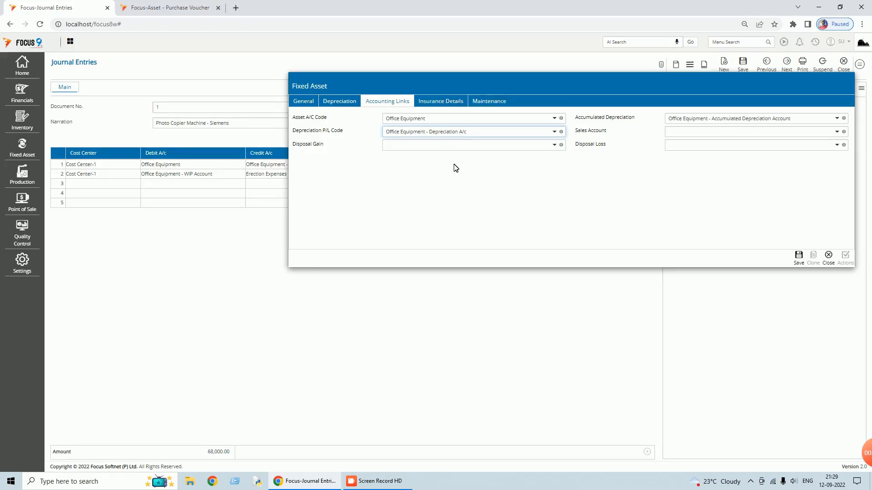
click(677, 131)
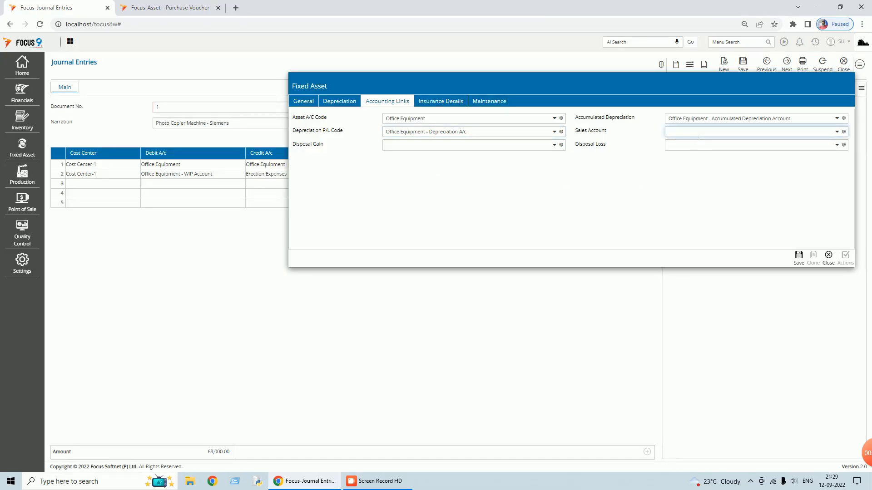
text(sales)
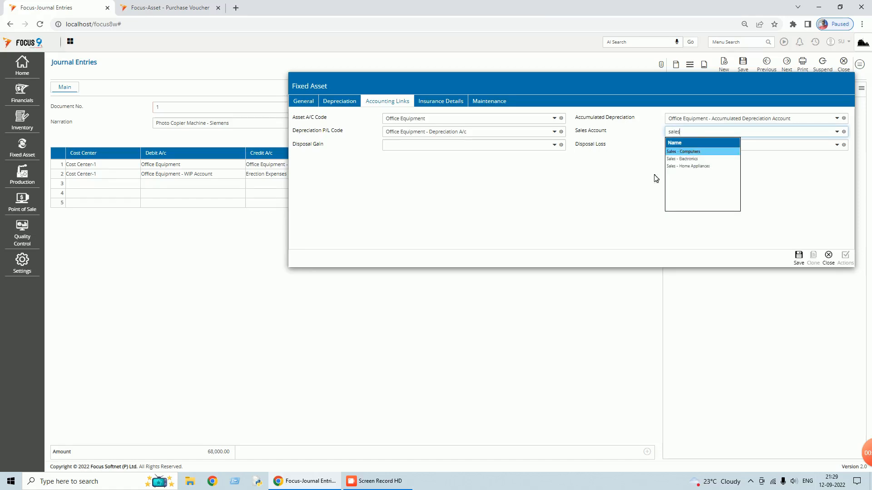
click(681, 153)
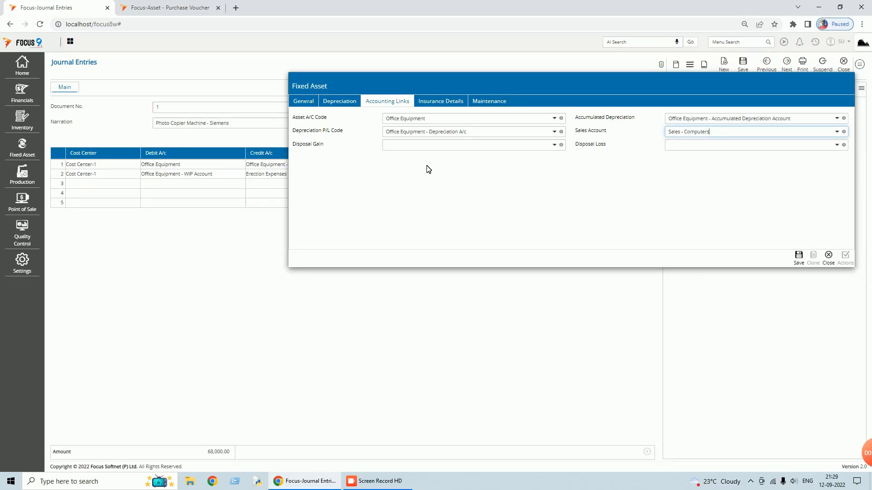
- Set Gain on Asset Sale and Loss on Asset Sale as disposal accounts and save the voucher
click(429, 145)
text(gain)
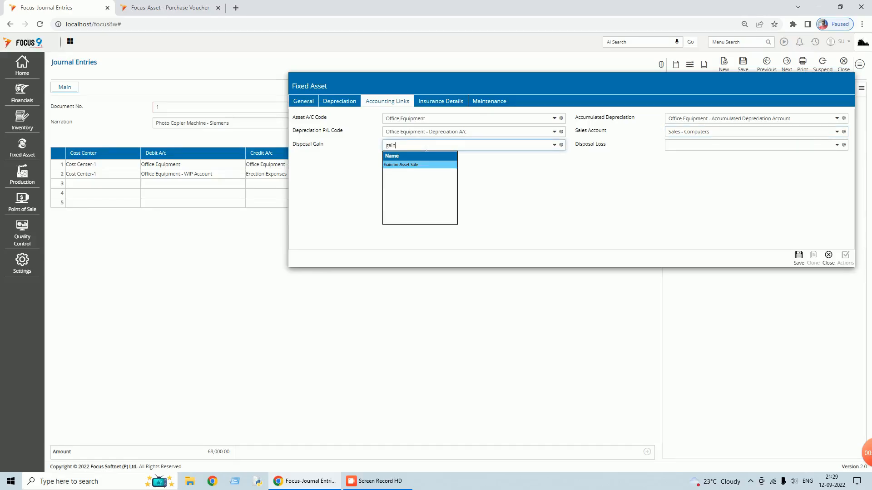
key(Return)
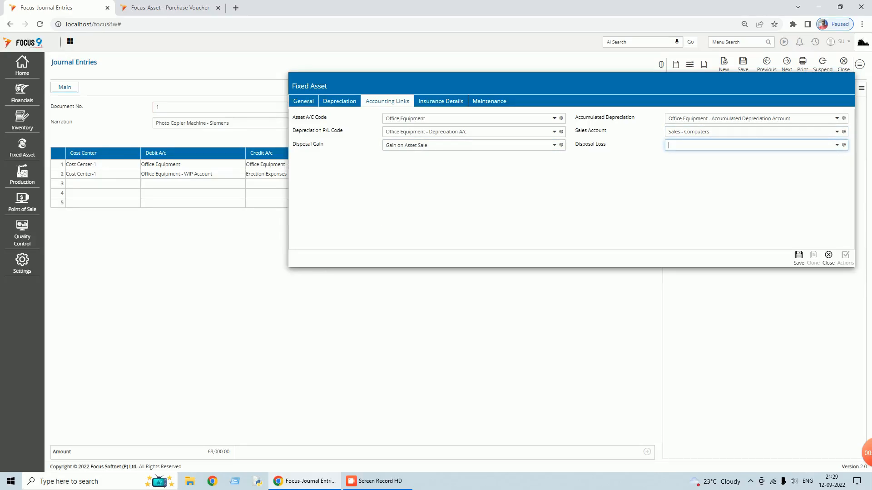
text(loss)
click(697, 165)
click(798, 254)
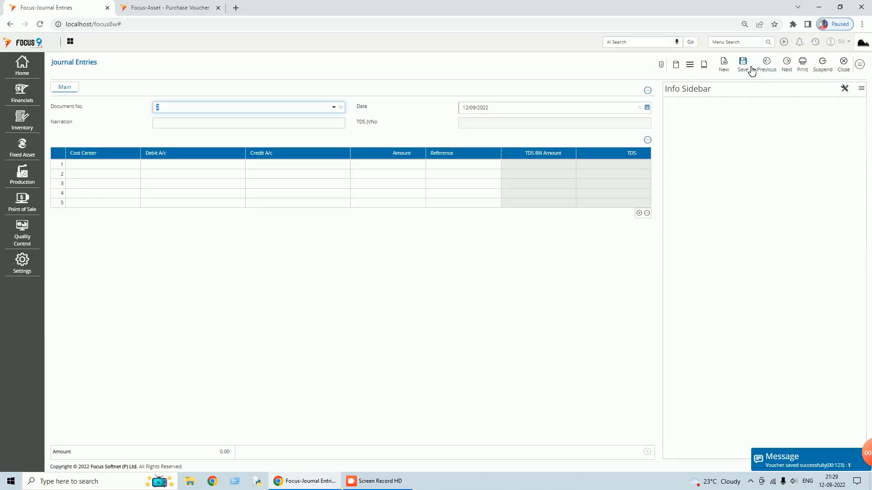
- Recall saved journal voucher 1, then close the entry and its voucher list
click(777, 68)
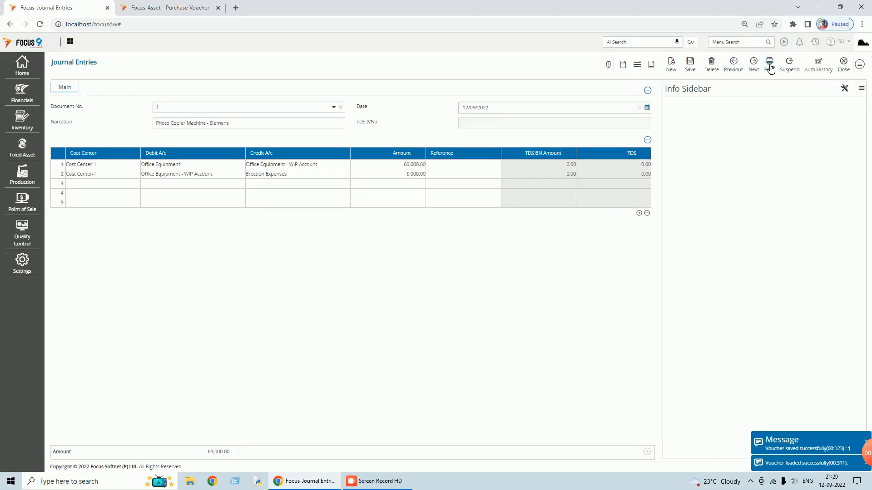
click(845, 68)
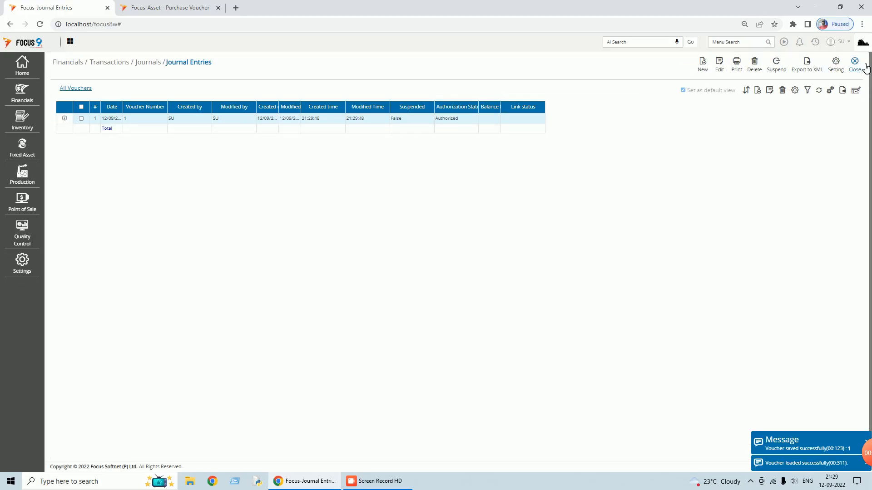
click(860, 68)
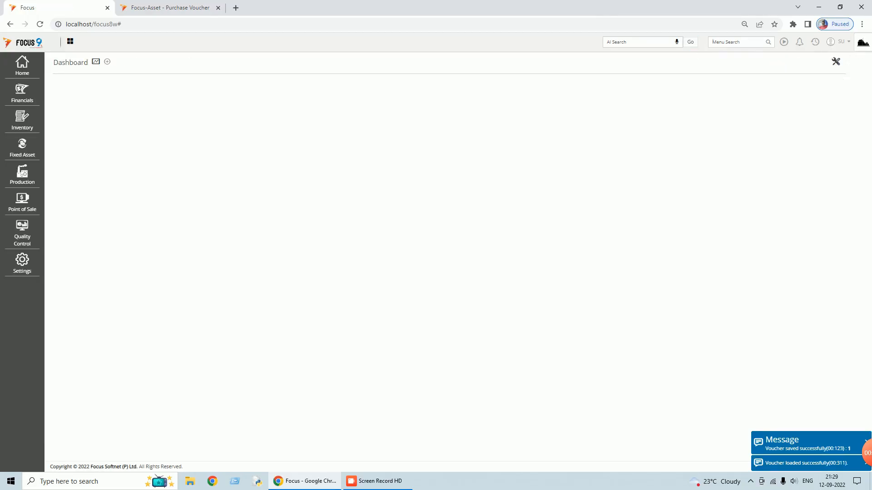
- Run the Balance Sheet with auto-adjusted column widths, showing Office Equipment at 60,000, then close it
click(735, 41)
text(balance)
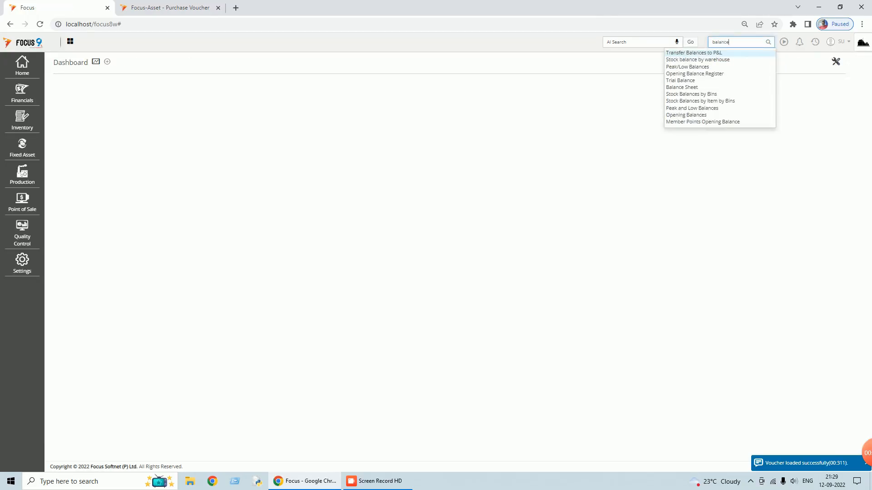
click(682, 89)
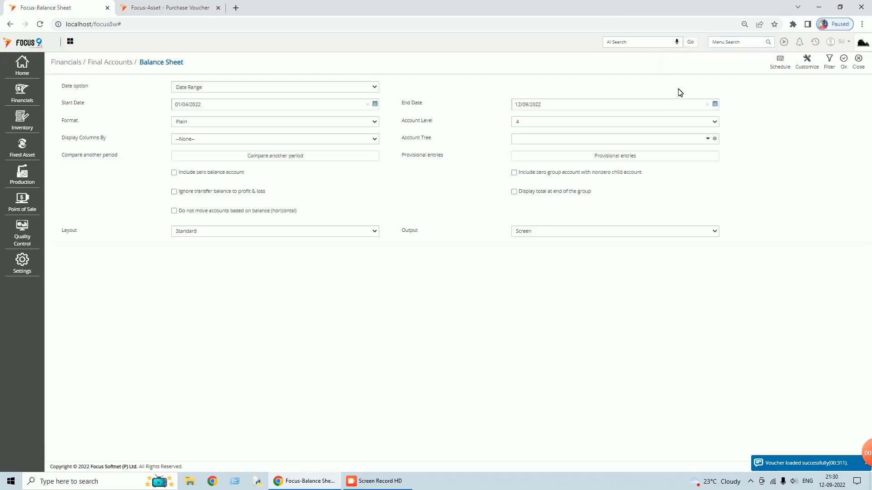
click(845, 64)
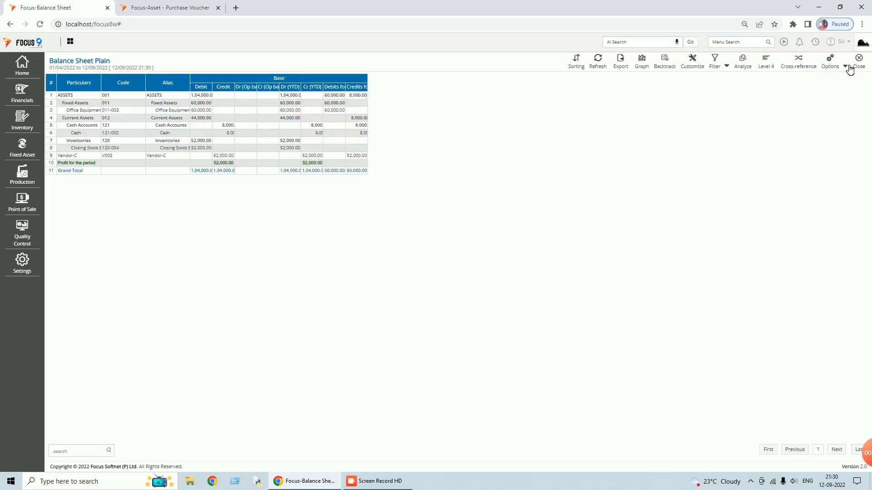
click(845, 65)
click(799, 79)
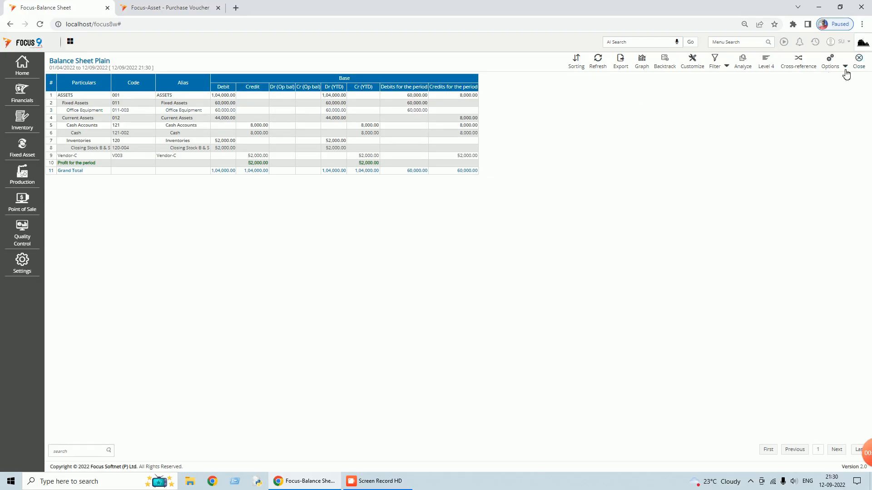
click(858, 60)
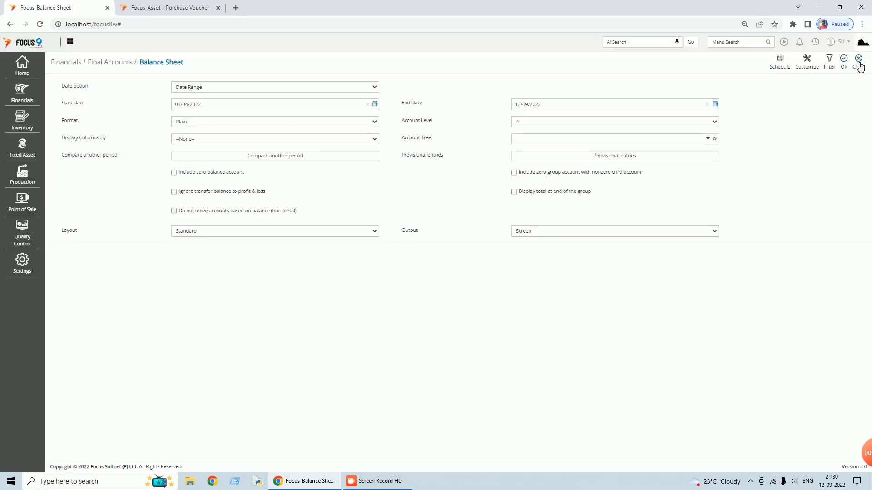
- Run Profit and Loss with fitted columns, showing a 2,000 profit, then close it and its options
click(751, 44)
text(profi)
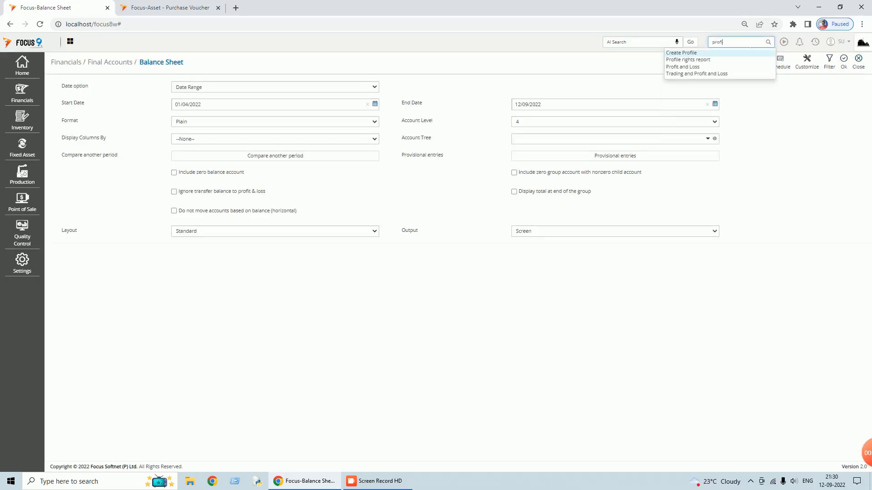
click(690, 67)
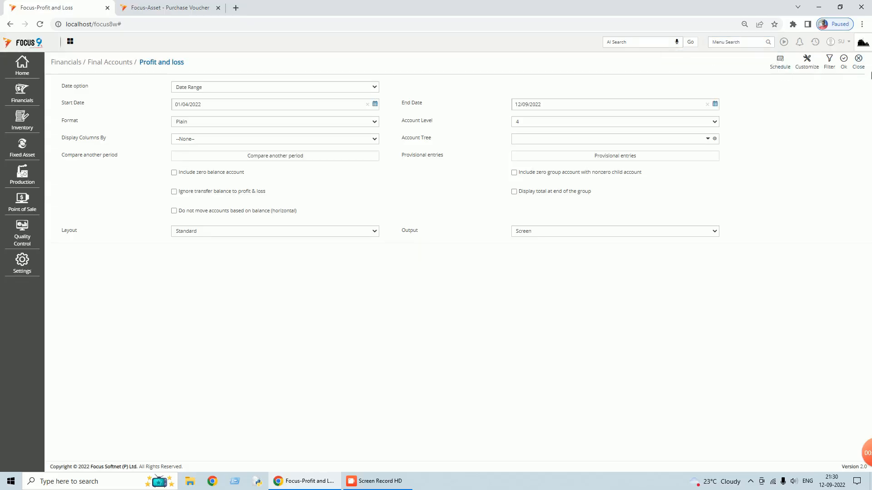
click(847, 67)
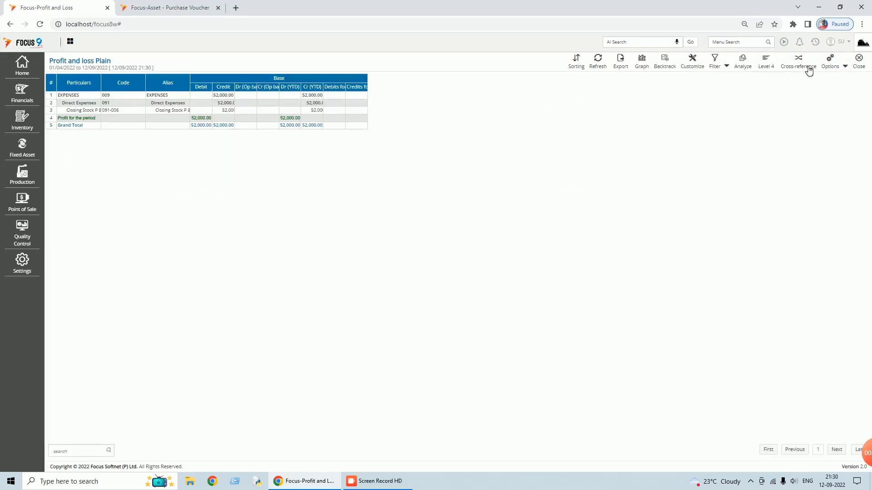
click(845, 67)
click(815, 78)
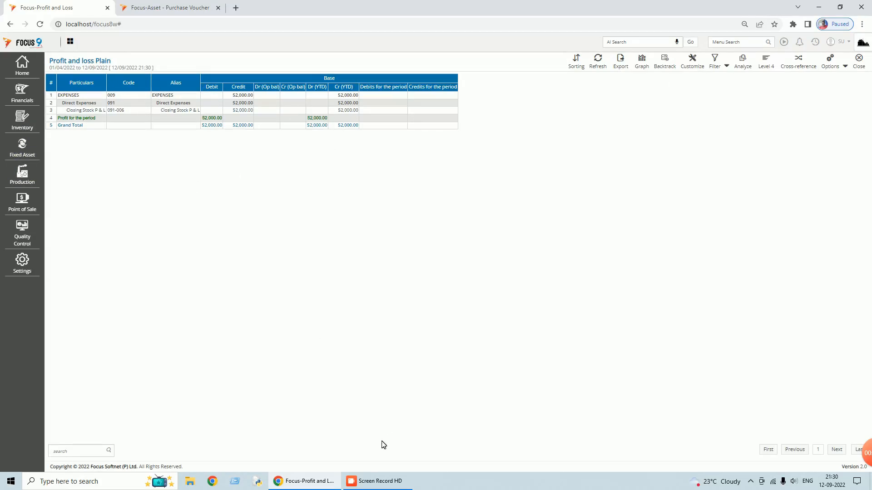
mouse_move(387, 484)
click(864, 71)
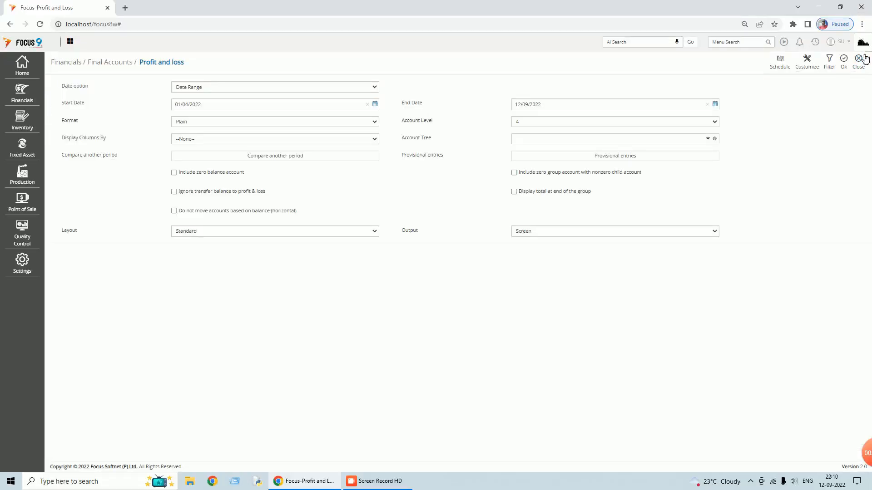
click(864, 59)
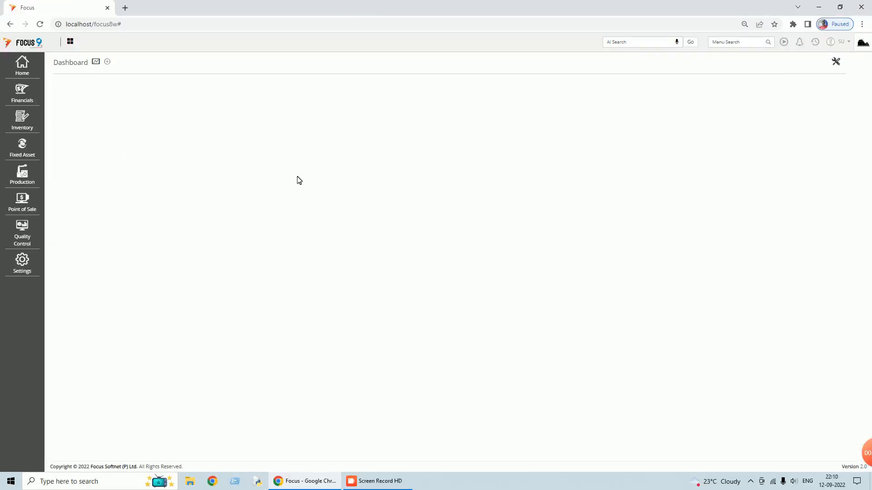
click(30, 151)
- Run the Fixed Asset Depreciation Schedule as on date, at reporting level 1, by location
click(69, 152)
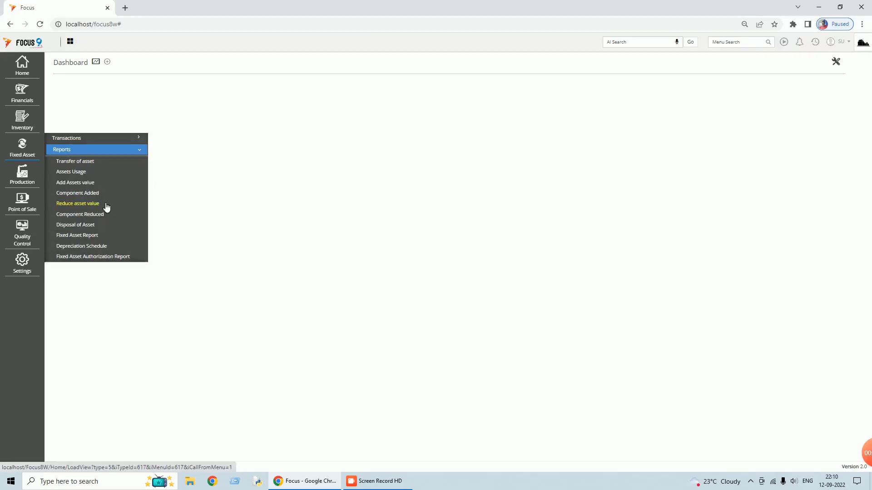
click(92, 249)
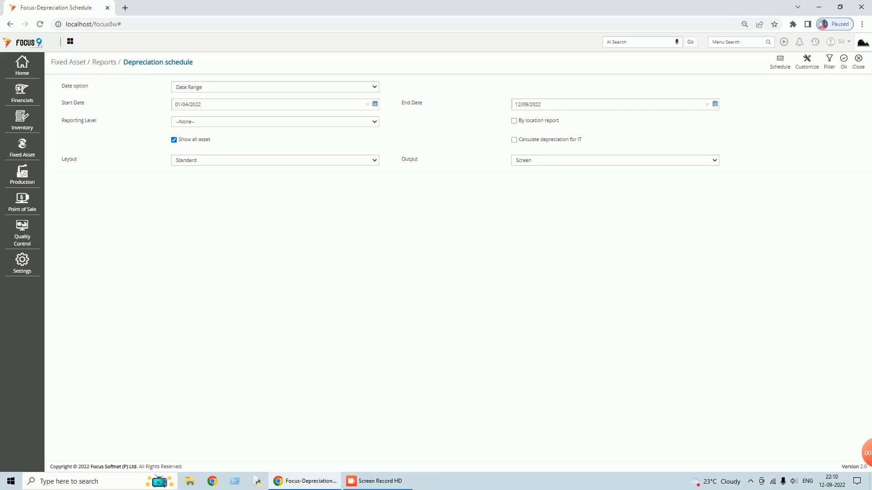
click(374, 88)
click(216, 105)
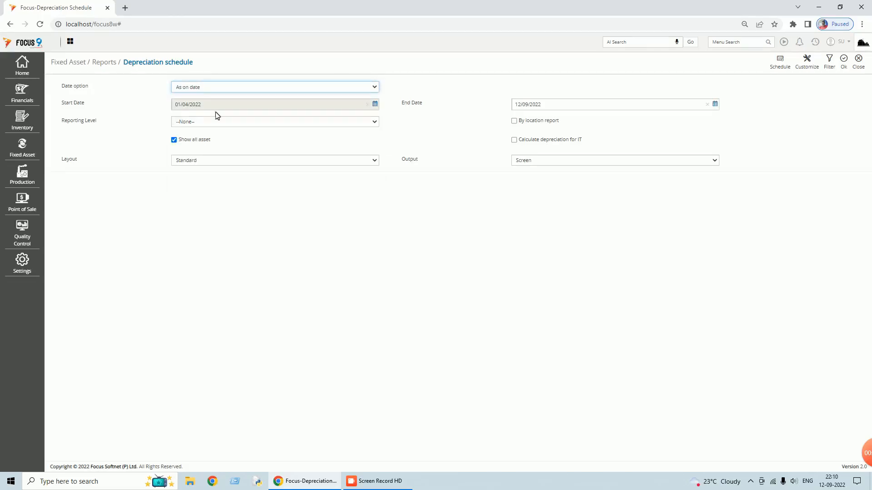
click(374, 121)
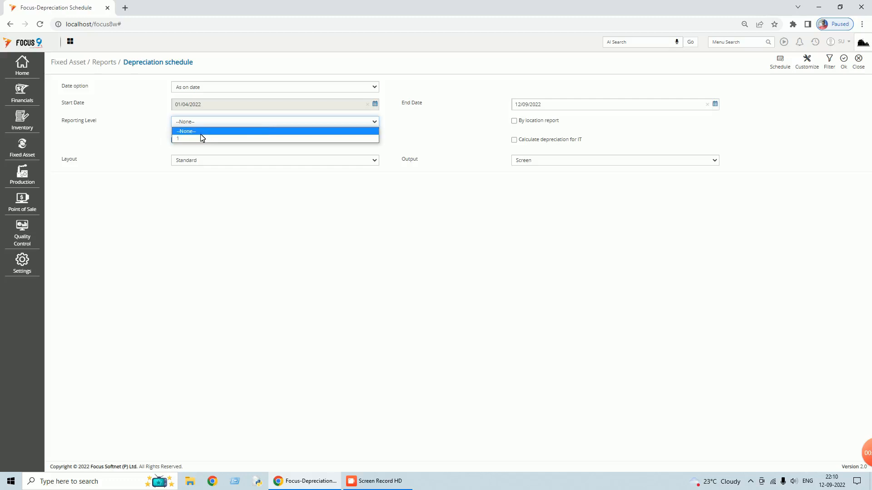
click(204, 140)
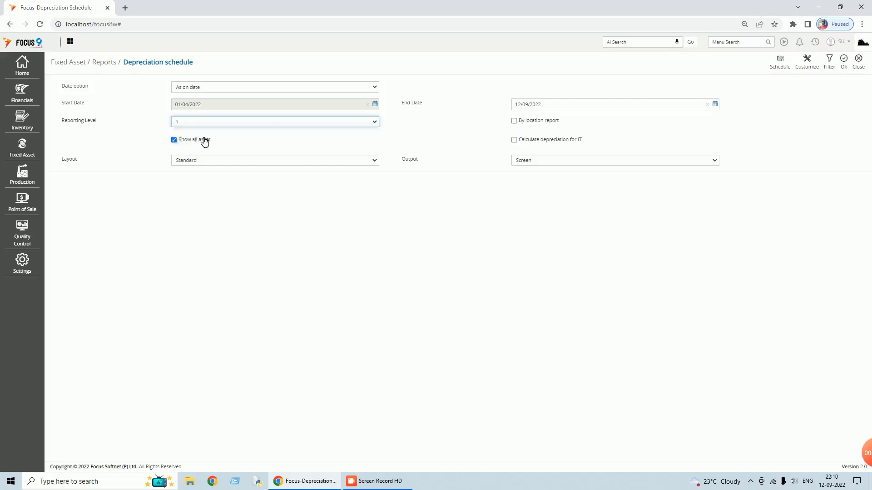
click(515, 122)
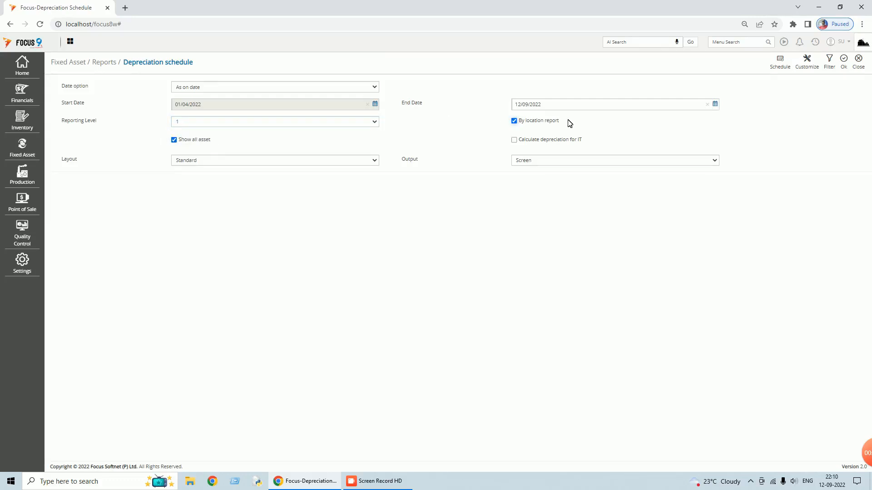
click(846, 65)
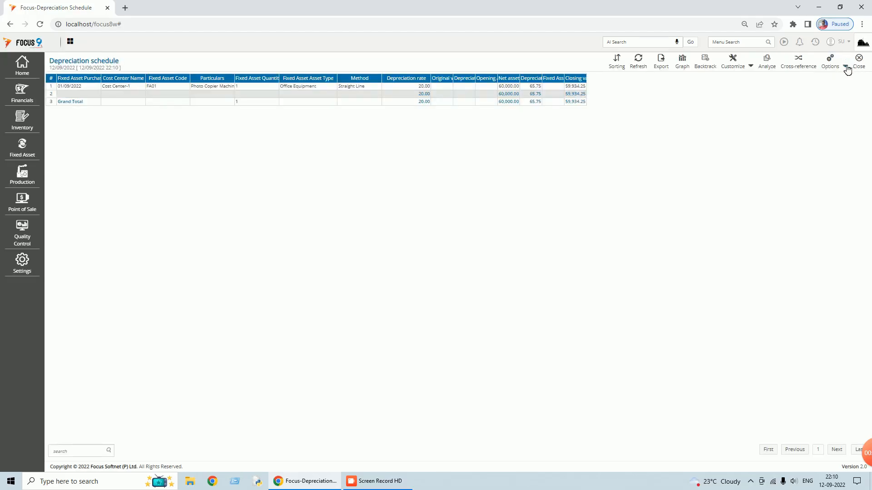
click(845, 66)
- Auto-fit the schedule's columns to review the photocopier's 59,934.25 closing value, then close the report
click(808, 80)
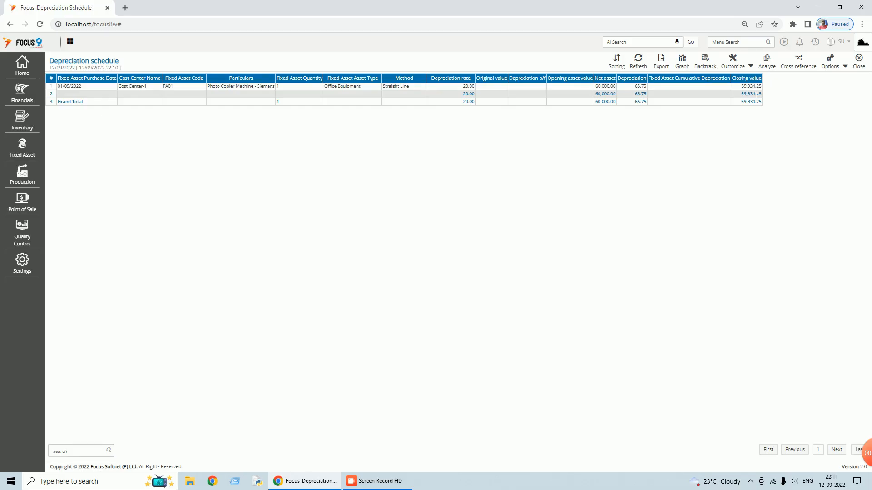
click(859, 63)
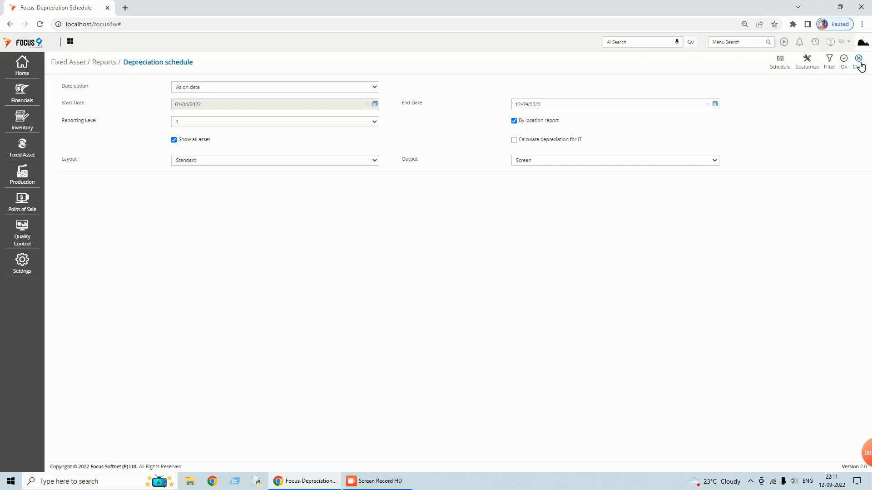
- Close the Depreciation Schedule options and start a new record from Masters > Fixed Assets
click(861, 65)
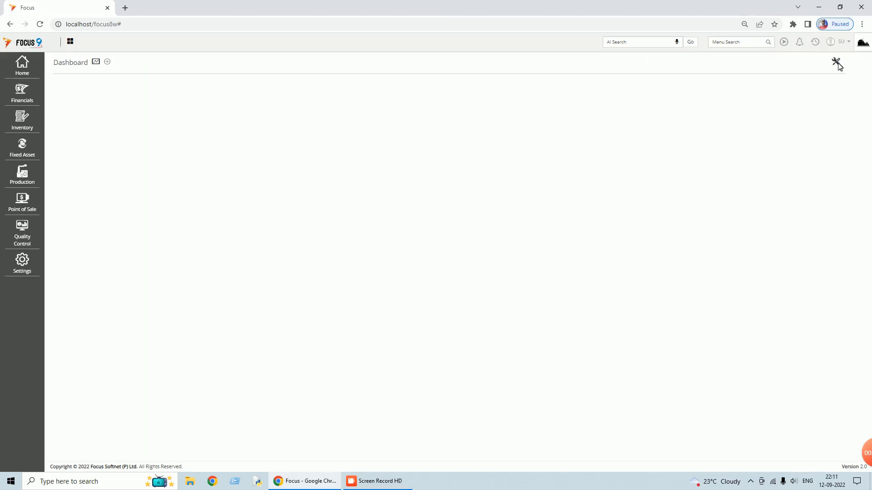
click(22, 150)
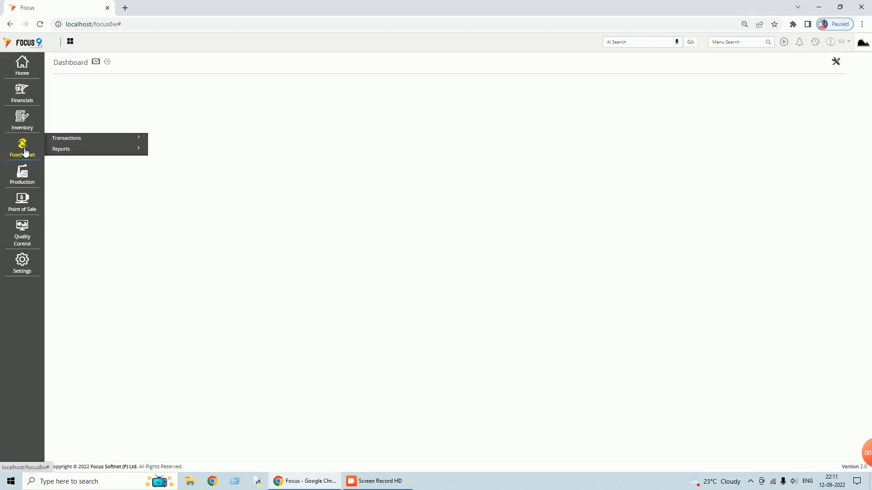
click(72, 141)
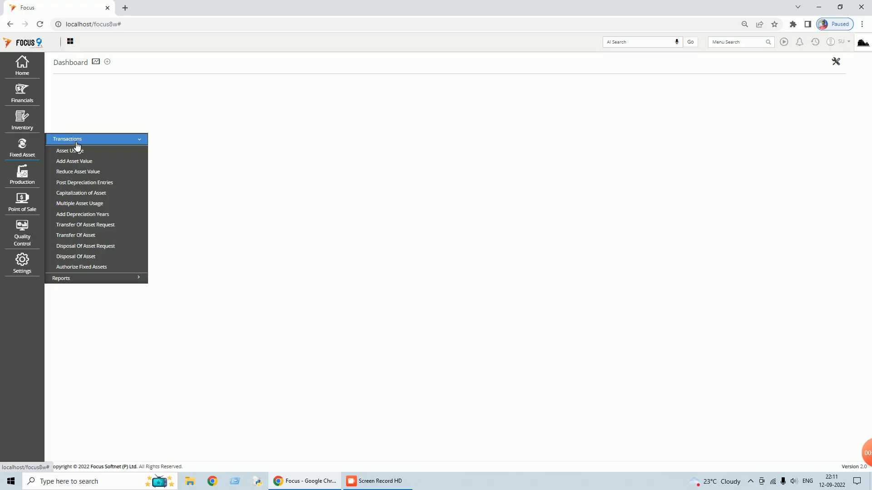
click(76, 143)
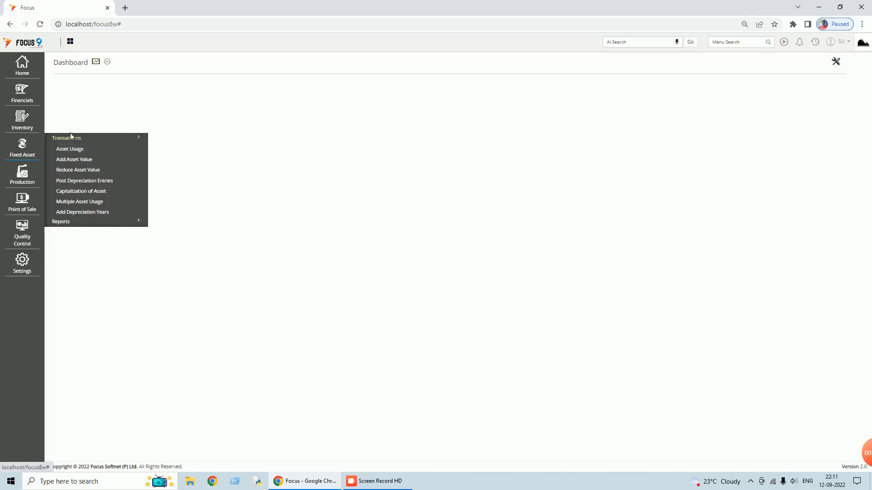
click(23, 68)
click(67, 80)
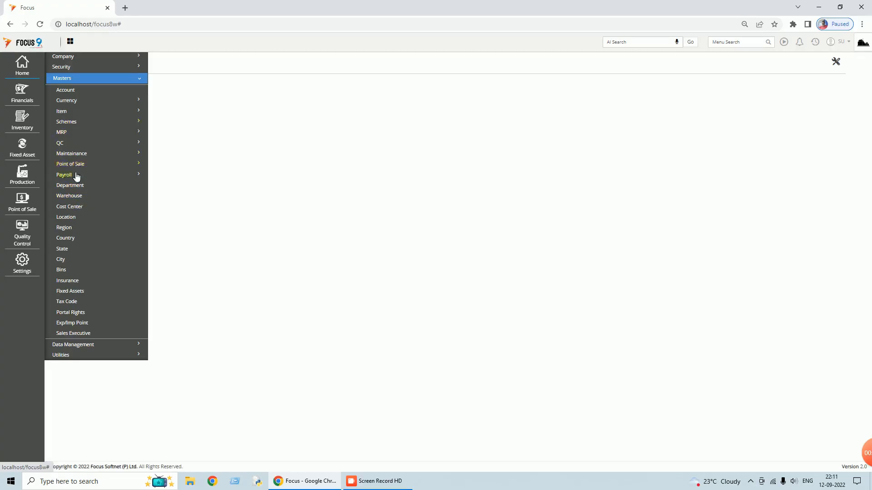
click(70, 291)
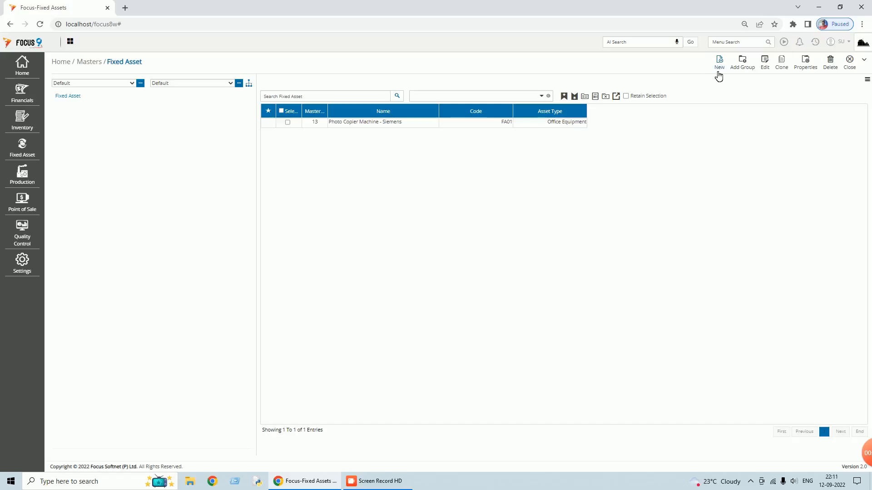
click(720, 64)
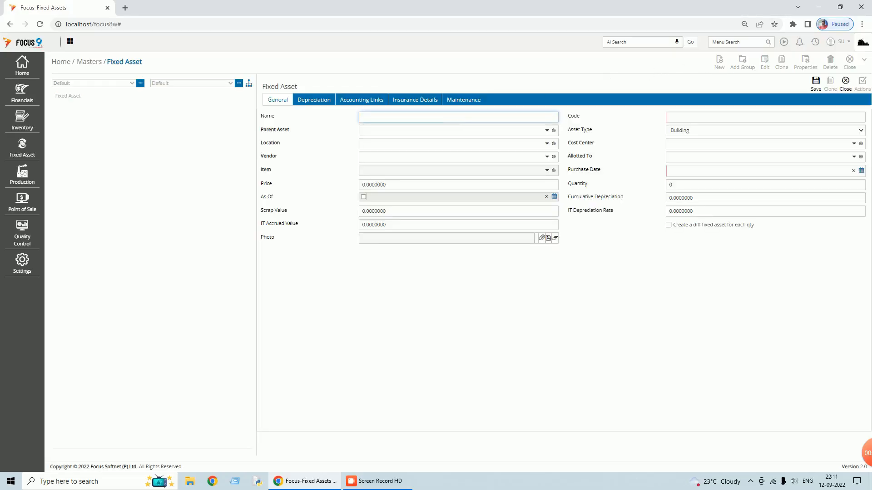
- Name the asset Motor Vehicle with code FA02, location Main Location and asset type Vehicle
text(Motor Vehicle)
key(Tab)
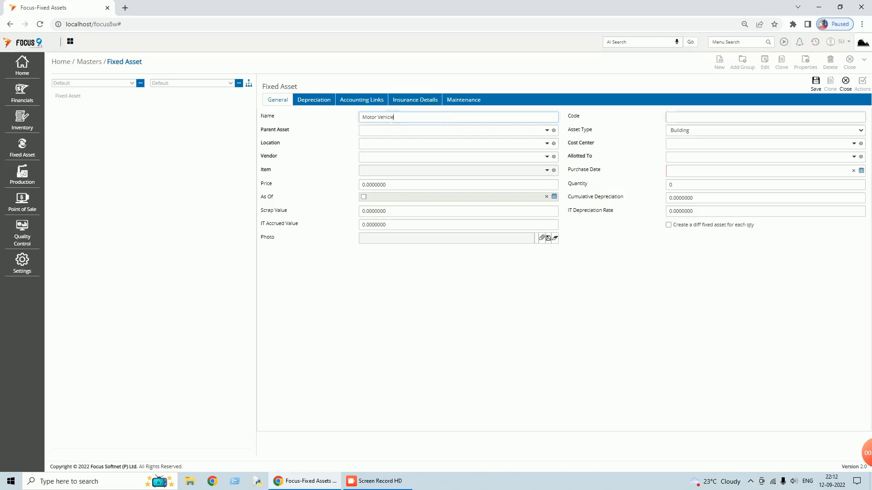
text(F)
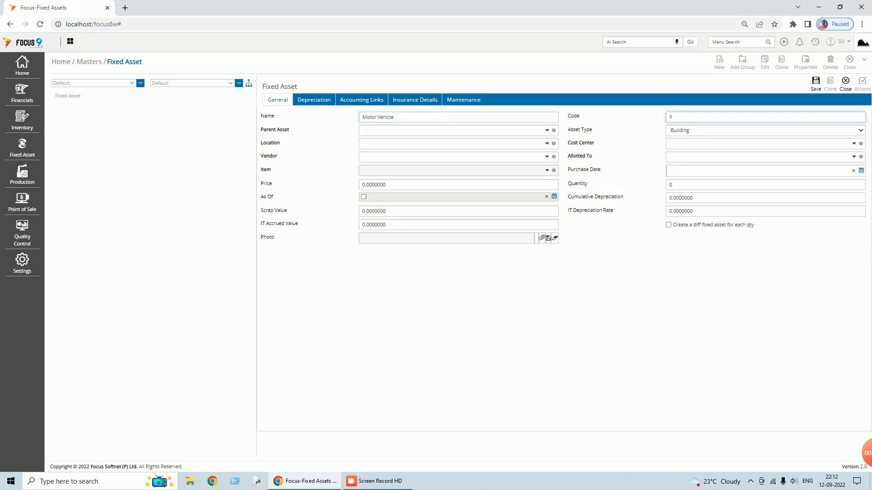
text(A02)
key(Tab)
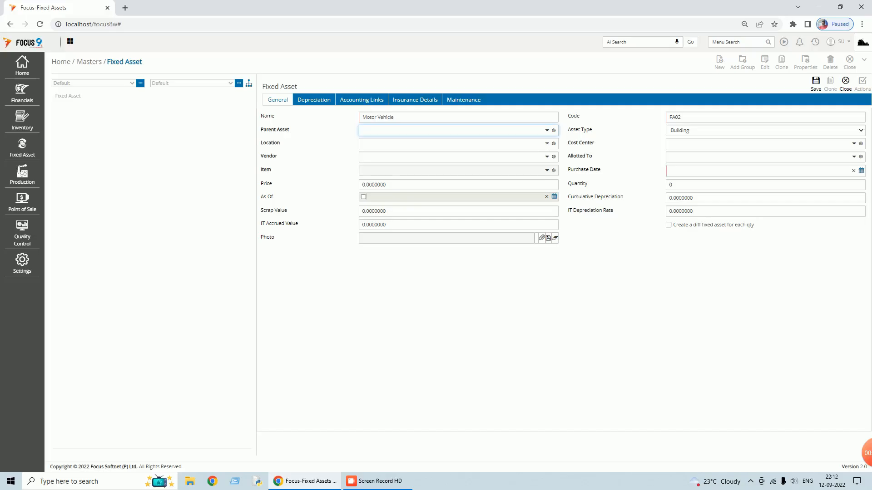
click(546, 143)
click(379, 165)
key(Tab)
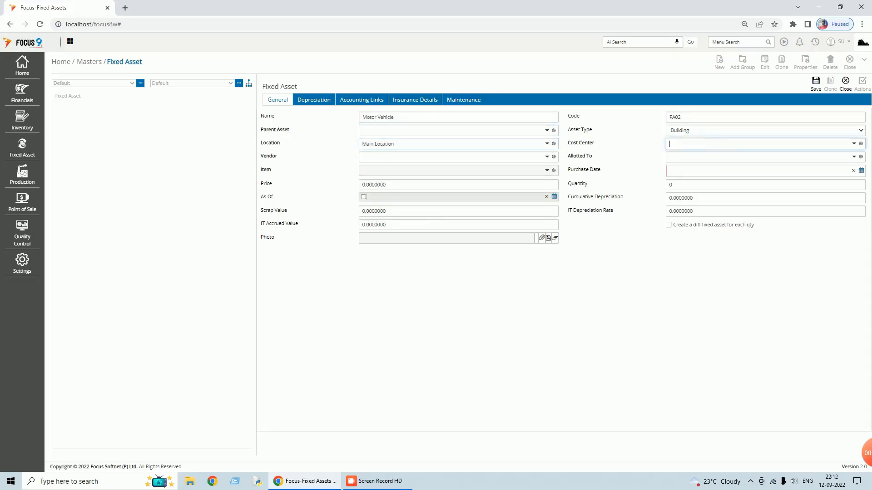
click(716, 131)
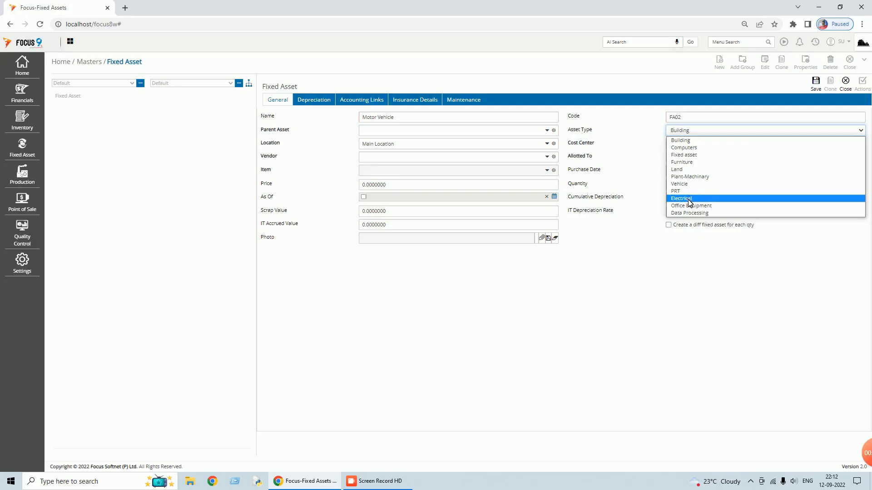
click(681, 184)
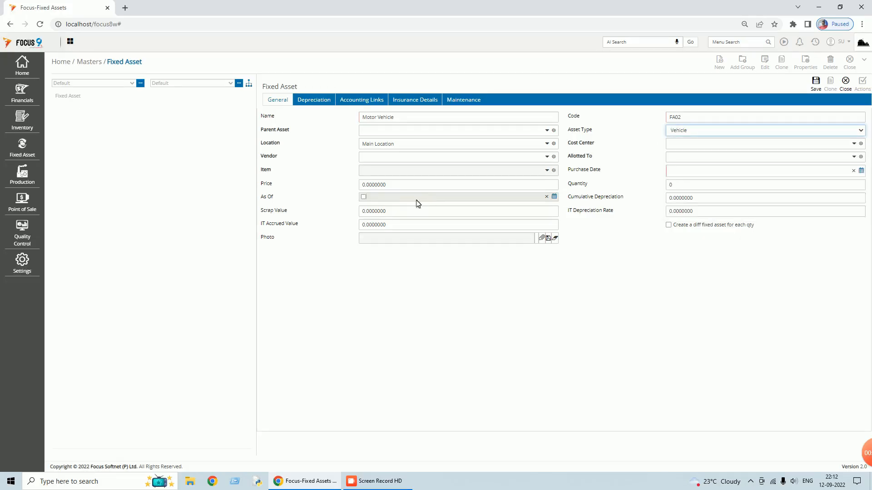
- Enter price 900000, quantity 1 and purchase date 01/04/2021
click(402, 185)
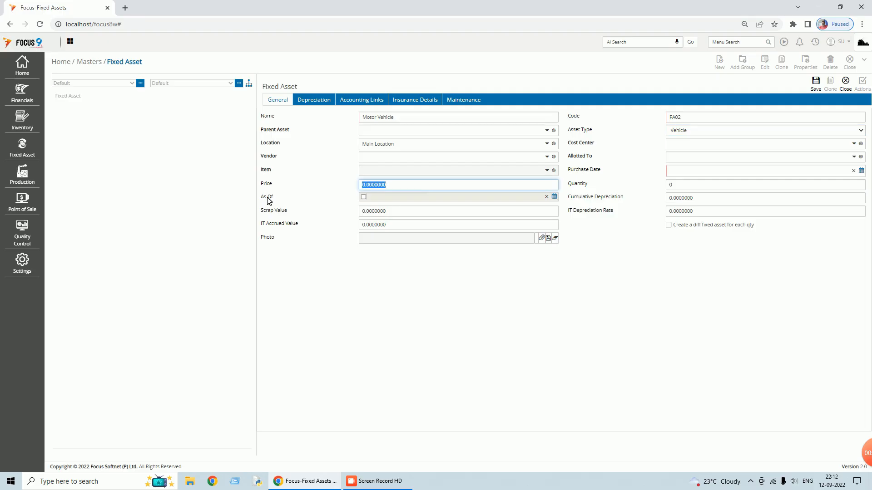
text(900000)
key(Tab)
text(1)
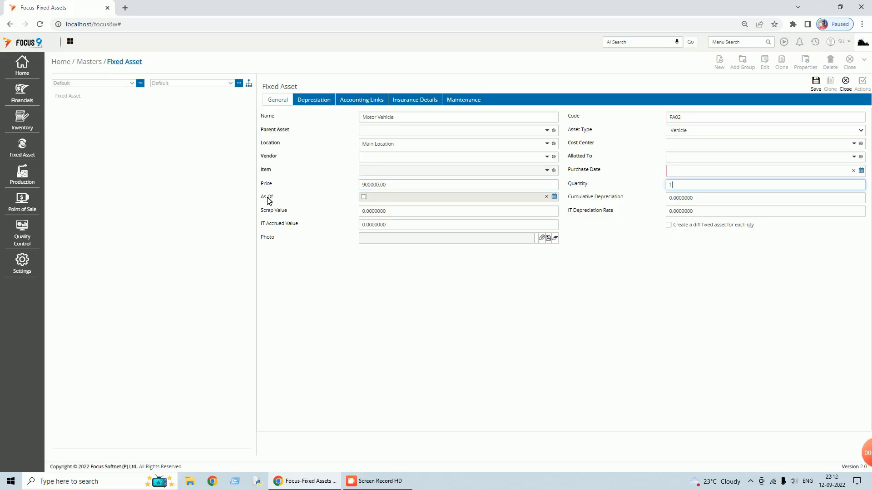
click(862, 171)
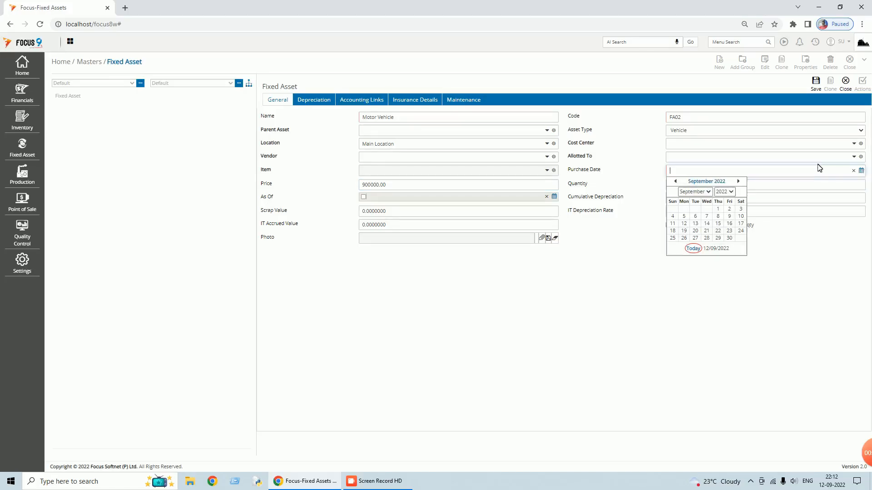
click(711, 194)
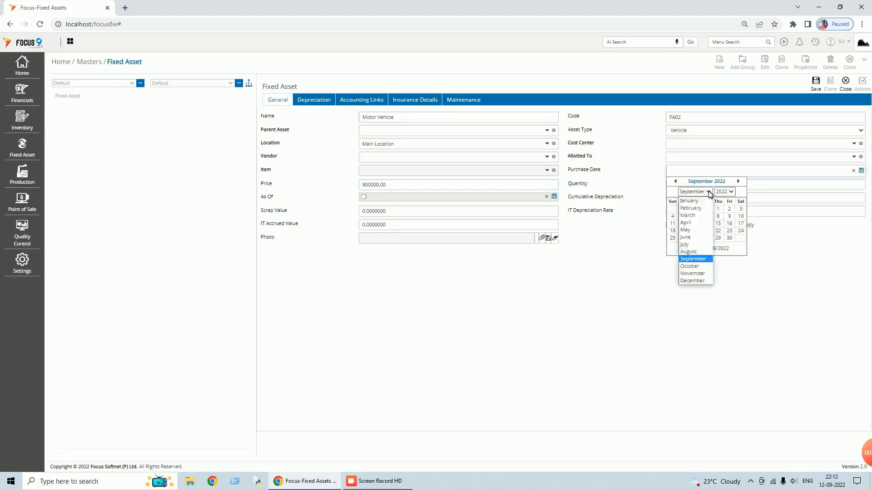
click(693, 223)
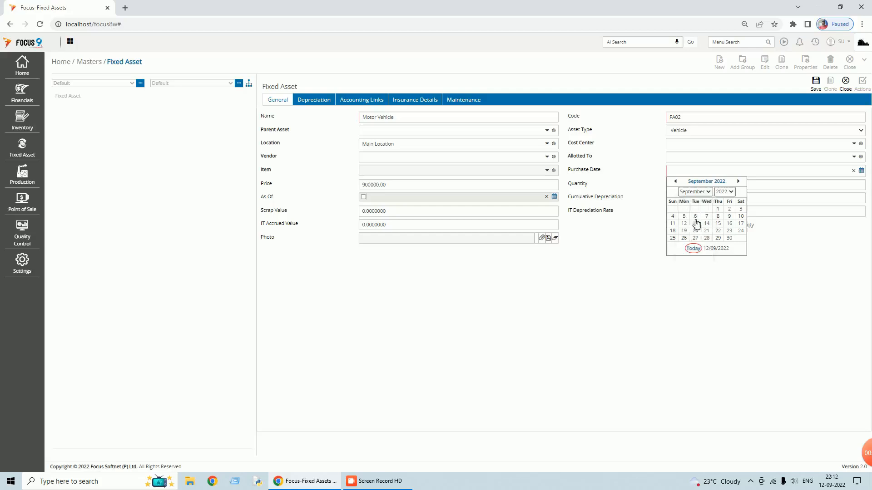
click(727, 193)
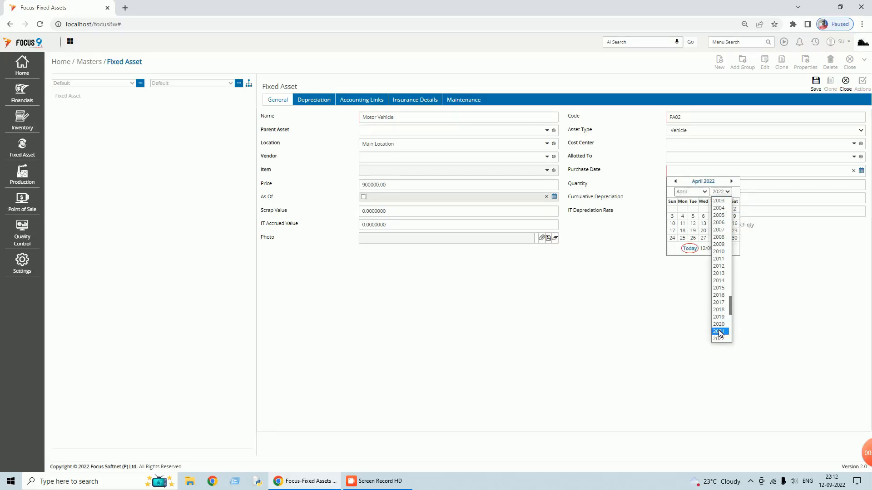
click(718, 330)
click(715, 210)
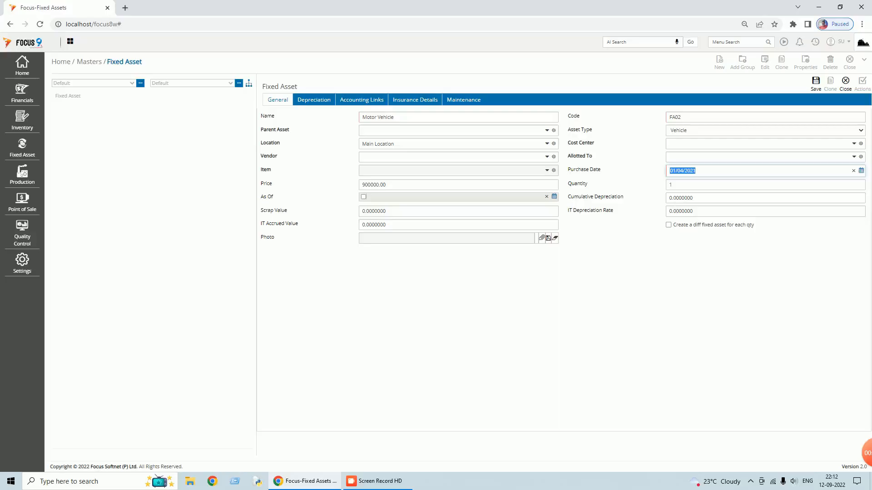
- Enter cumulative depreciation of 50000 and assign Cost Center-1
key(Tab)
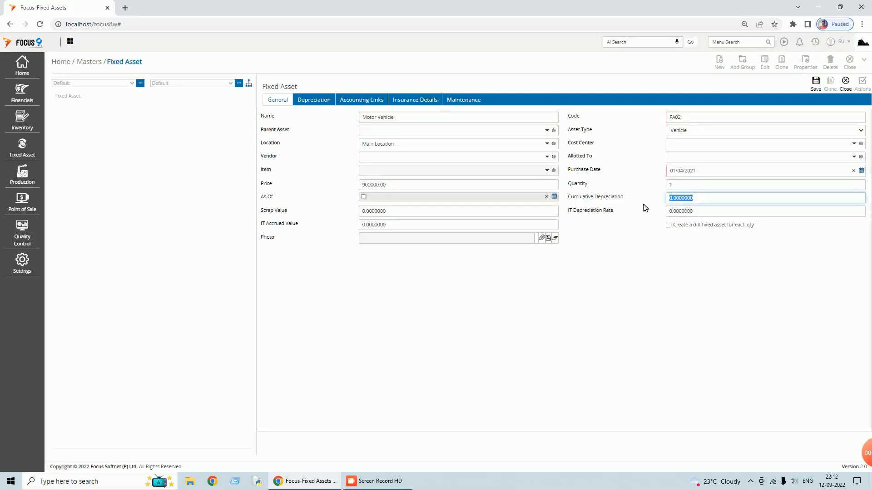
text(50000.)
key(Tab)
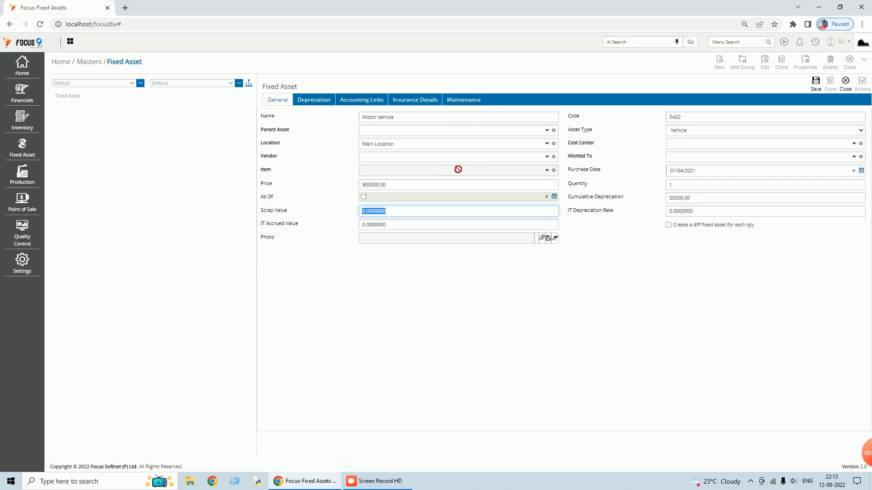
click(741, 144)
text(c)
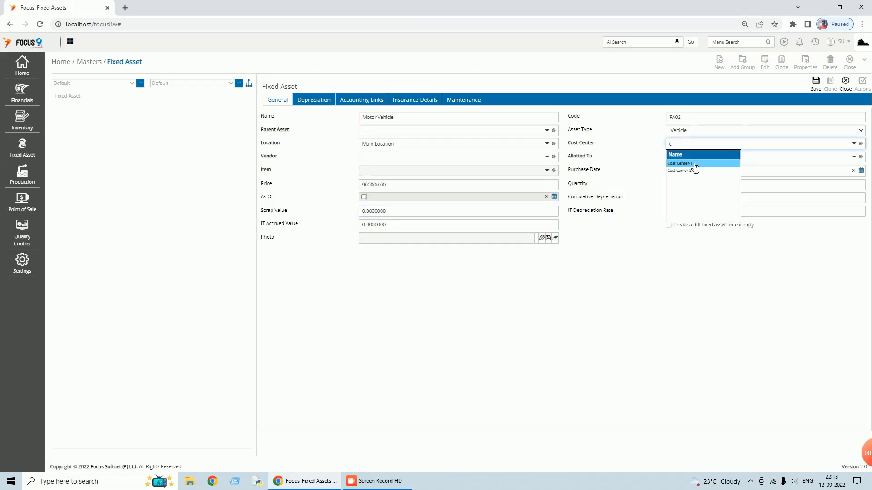
click(693, 167)
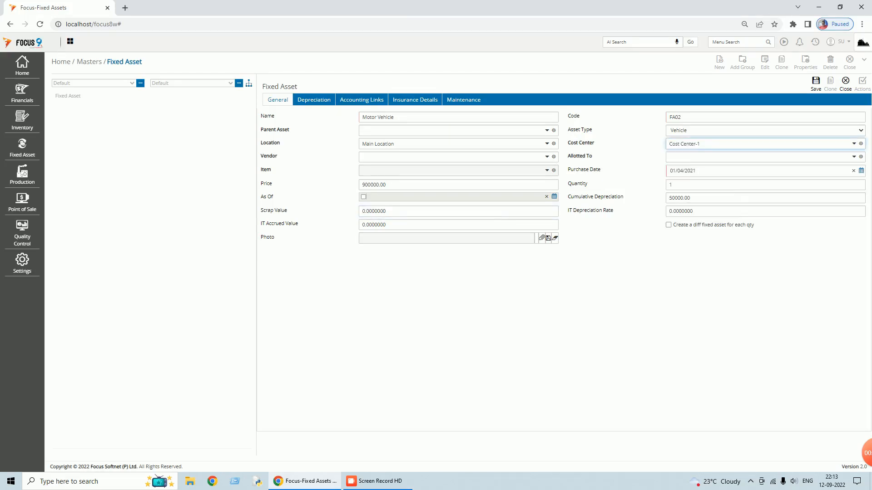
click(323, 104)
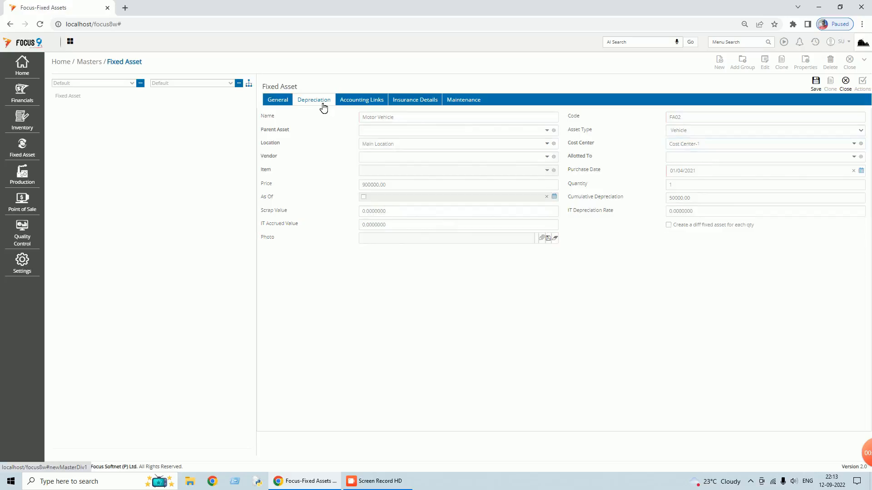
- Set the depreciation method to Straight Line at a 25% rate
click(399, 118)
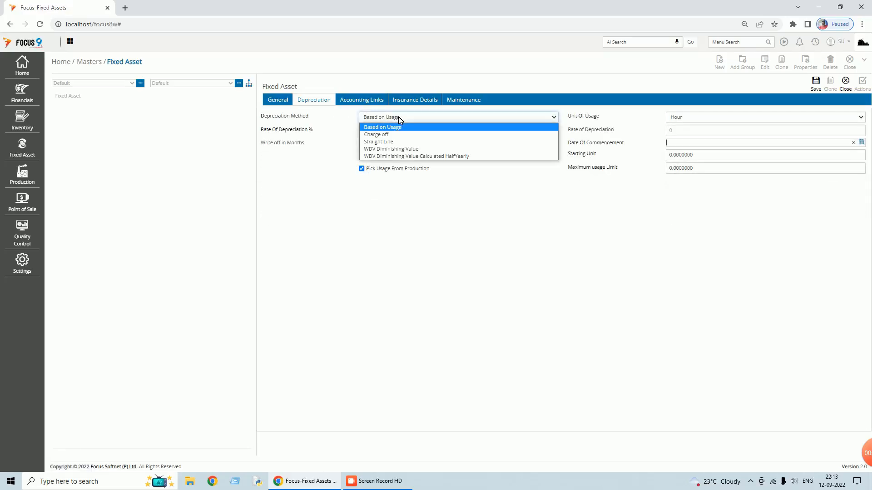
click(398, 142)
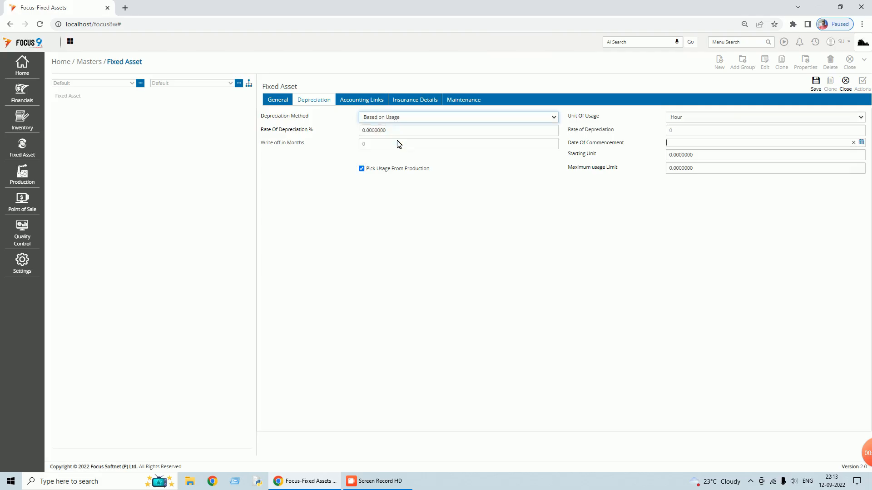
key(Tab)
text(2)
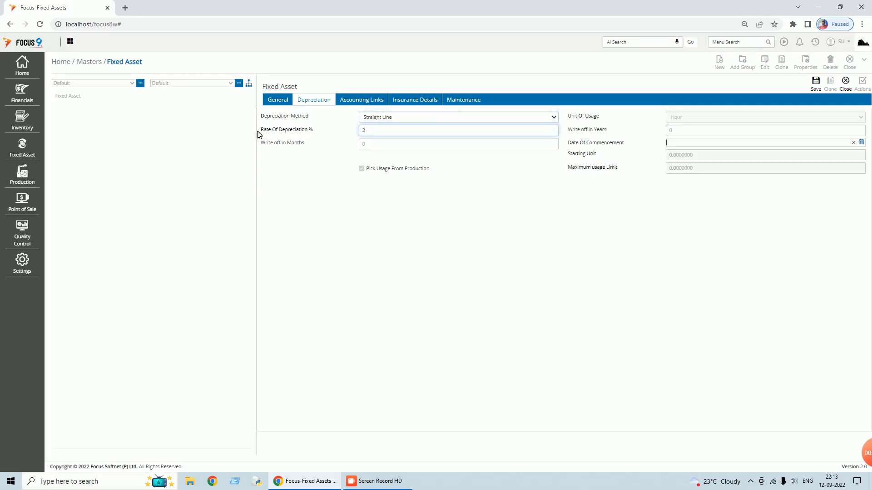
text(05)
key(Tab)
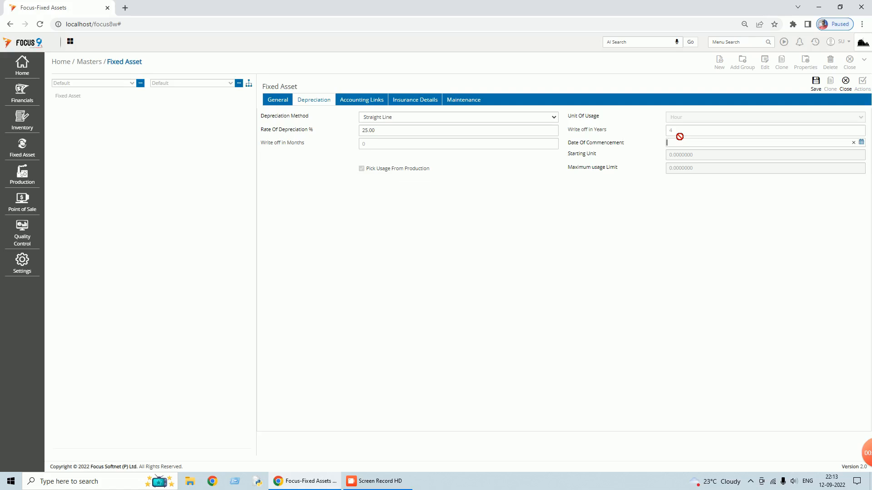
- Set the depreciation commencement date to 01/04/2021
click(861, 142)
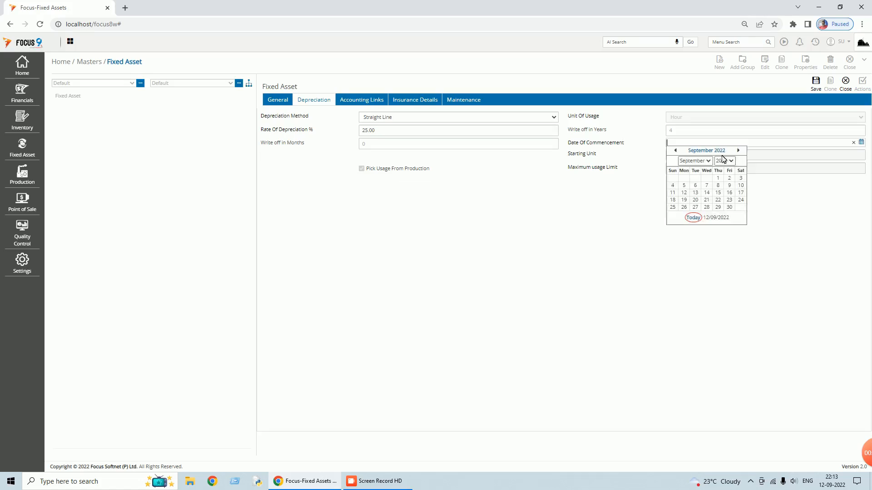
click(707, 161)
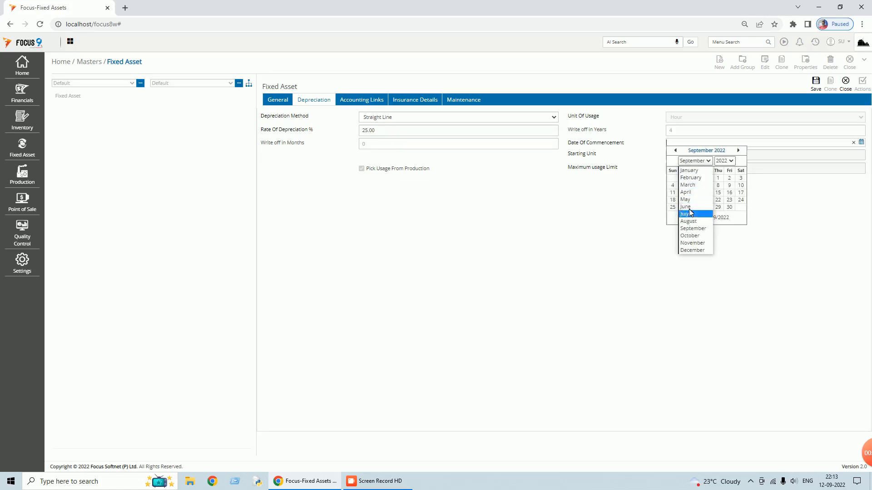
click(687, 192)
click(728, 179)
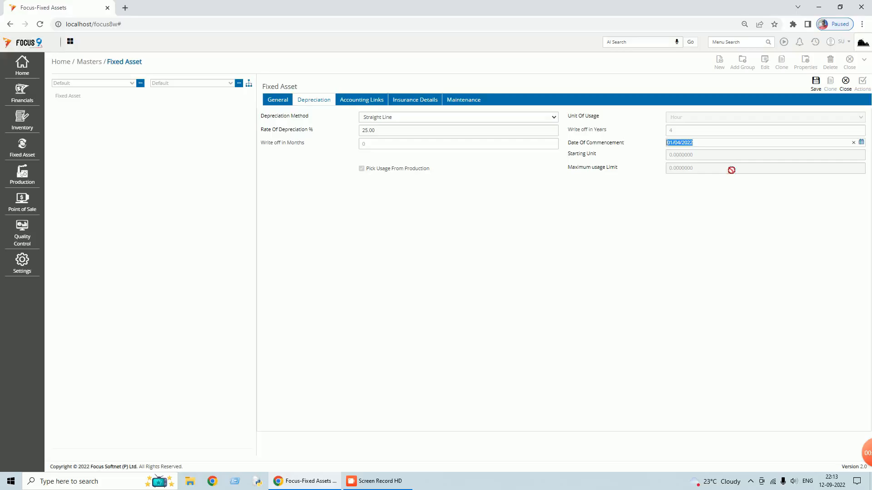
click(861, 142)
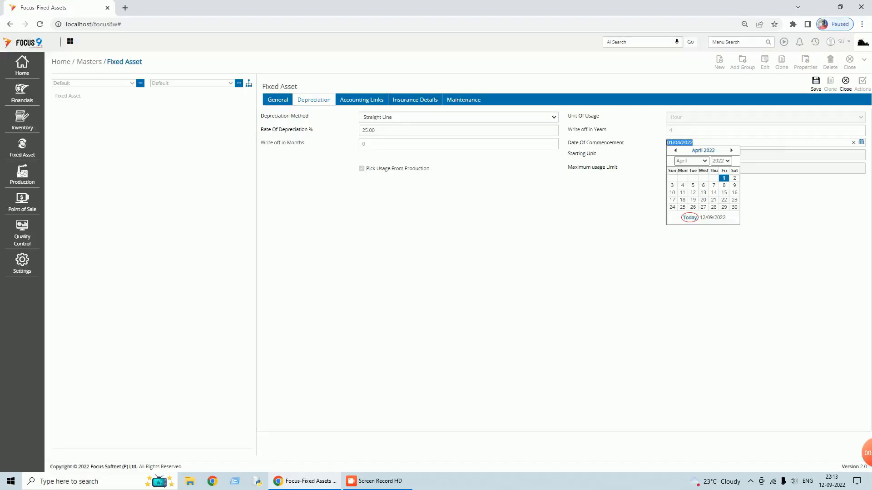
click(721, 161)
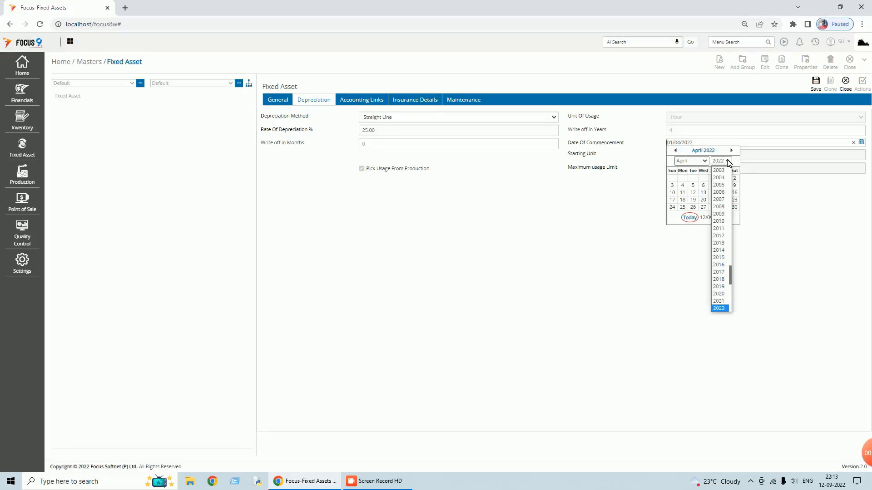
click(724, 300)
click(713, 178)
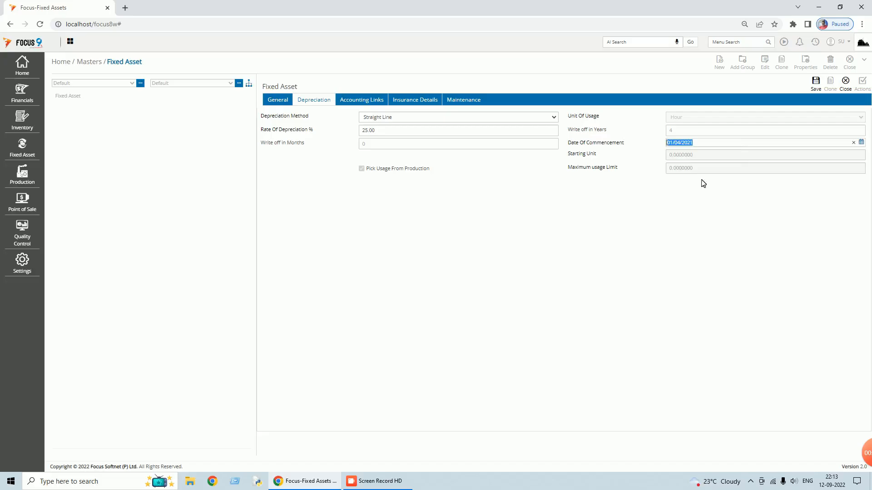
- Link Motor Car A/c, its accumulated depreciation account and Motor Car - Depreciation A/c
click(364, 102)
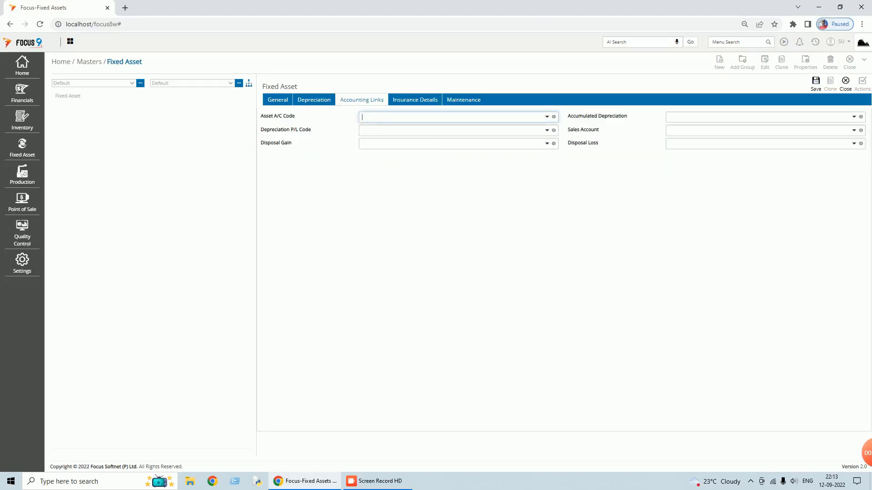
text(mo)
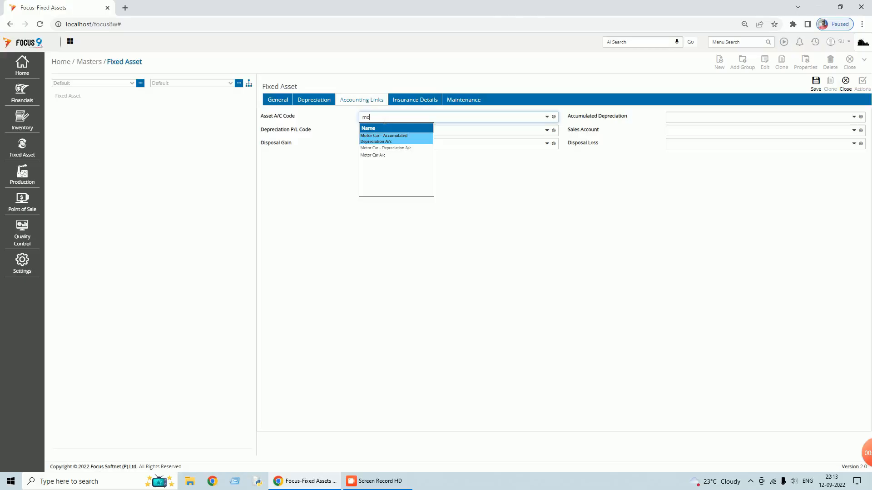
key(Down)
key(Down)
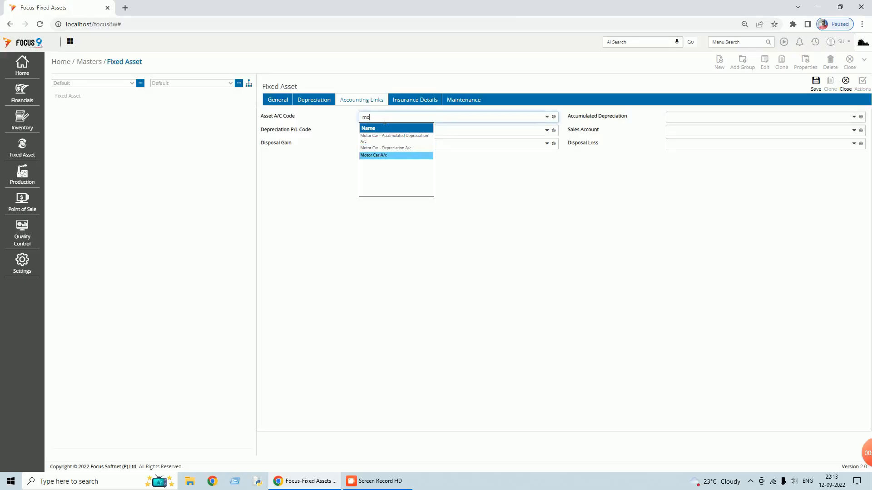
key(Return)
text(mo)
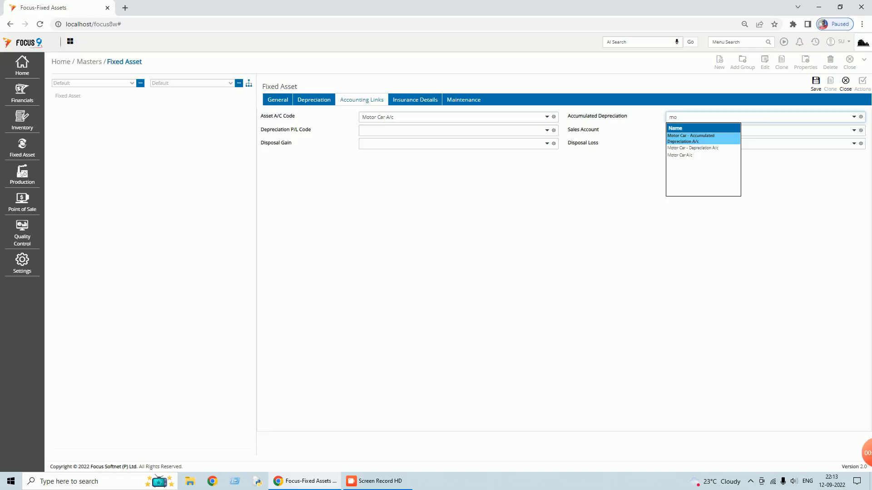
key(Return)
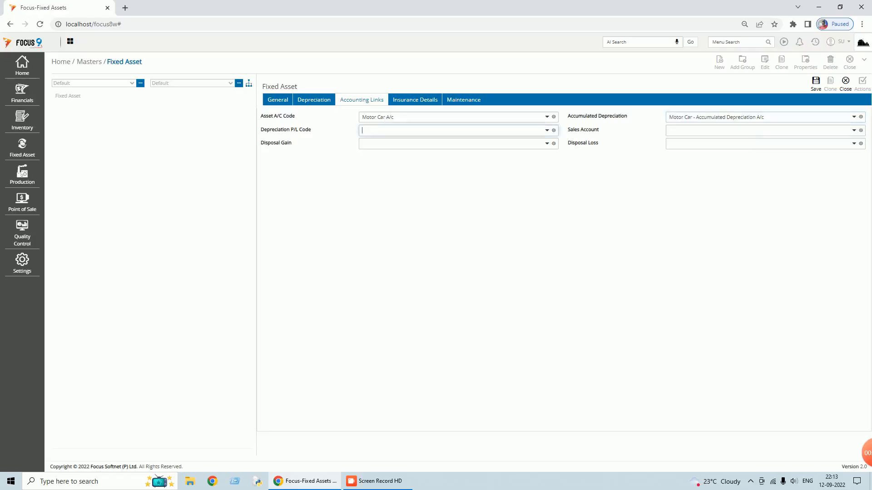
text(mot)
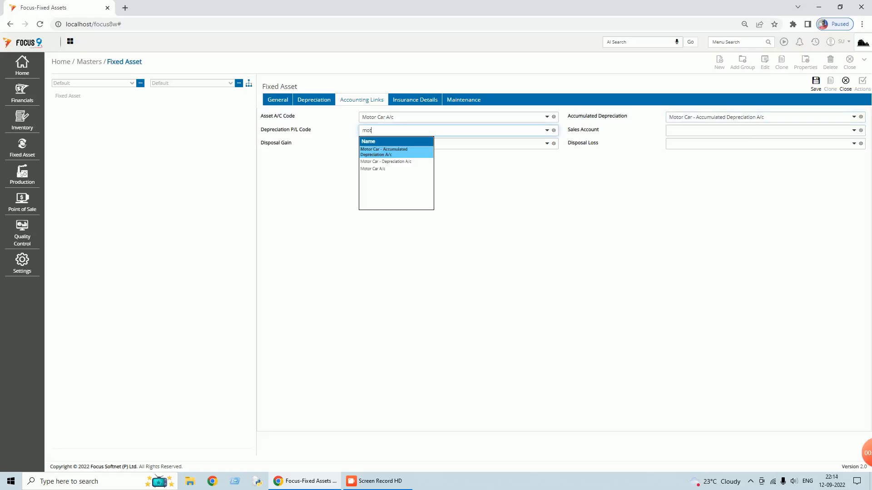
key(Down)
key(Return)
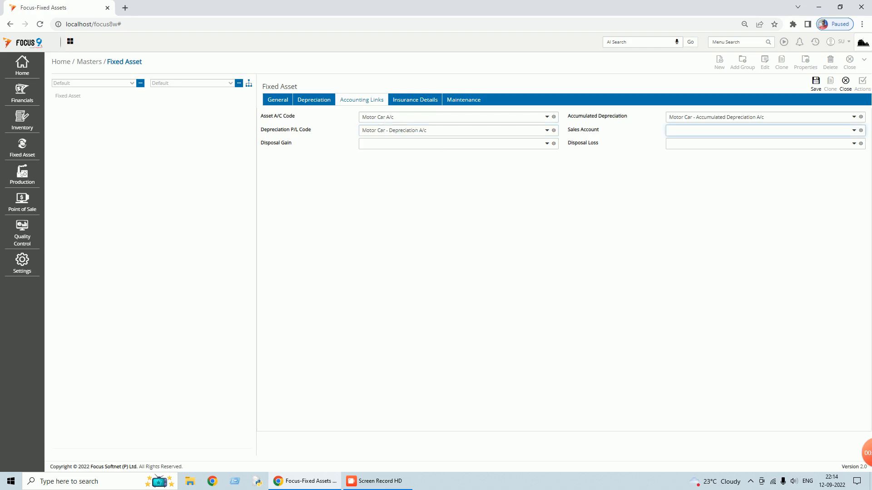
- Link Sales - Computers, Gain on Asset Sale and Loss on Asset Sale accounts
text(sal)
key(Return)
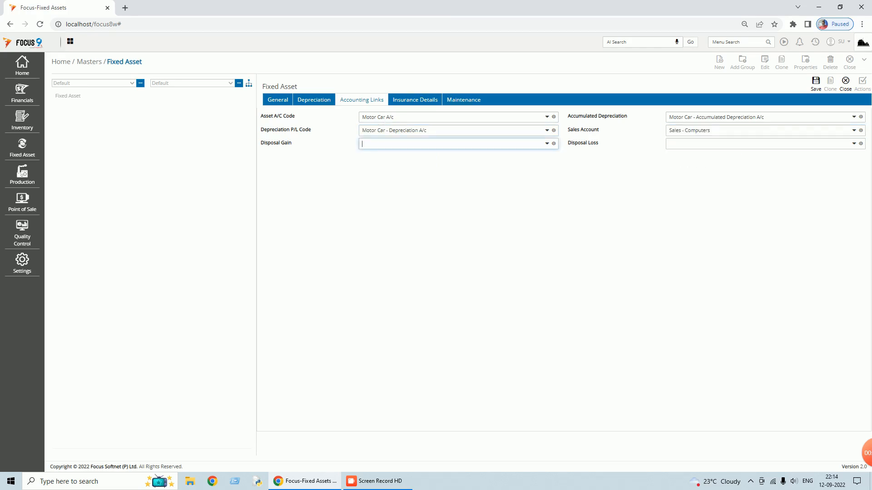
text(ga)
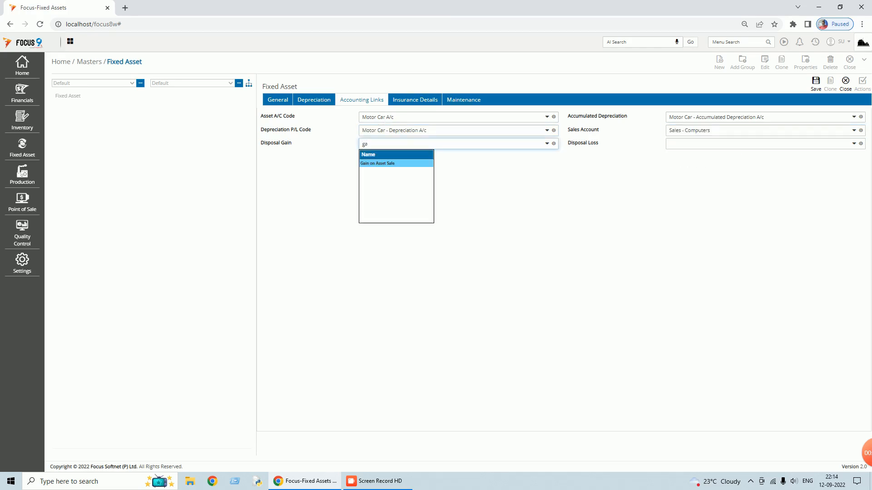
key(Return)
text(los)
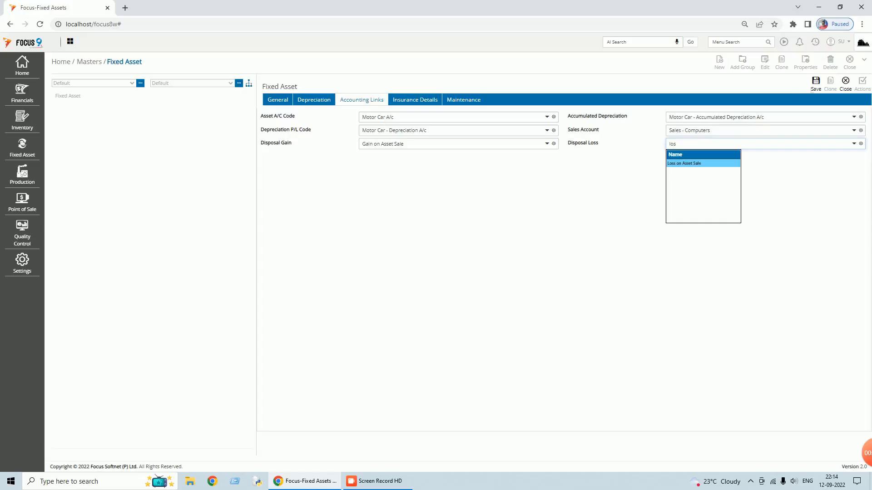
key(Return)
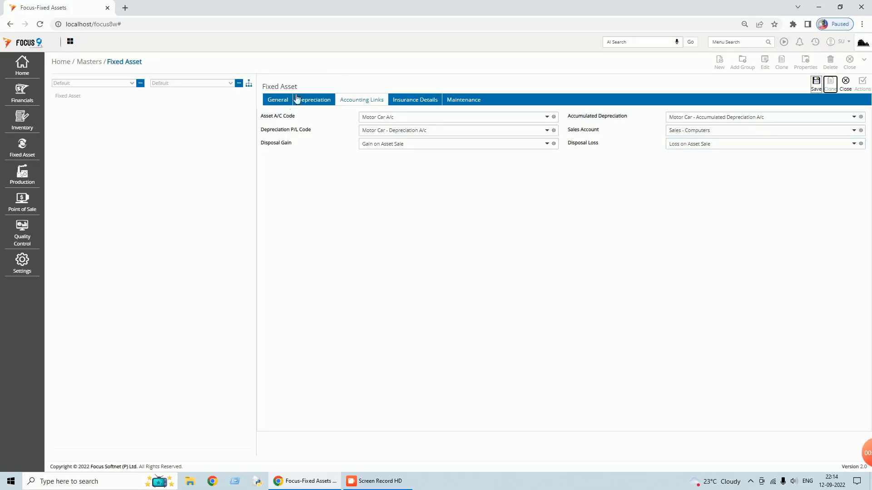
click(277, 100)
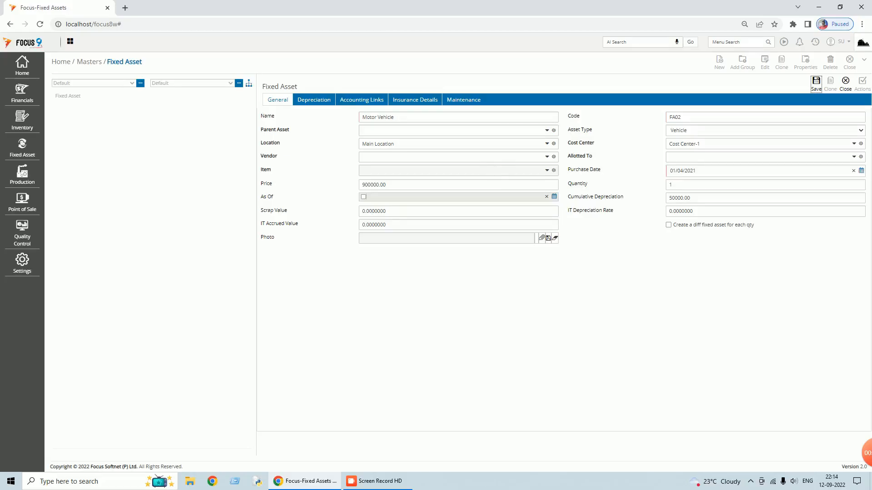
- Set the scrap value to 1, save the Motor Vehicle asset, and close the form and asset list
click(365, 211)
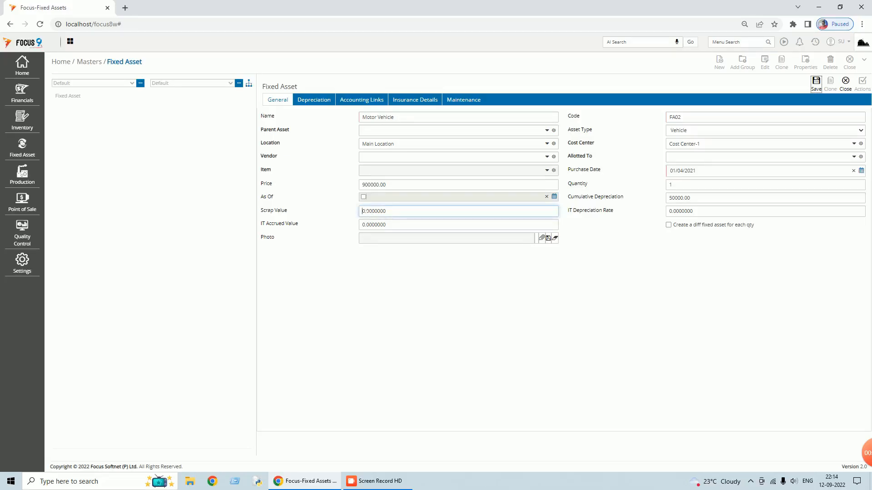
key(BackSpace)
text(1)
click(815, 82)
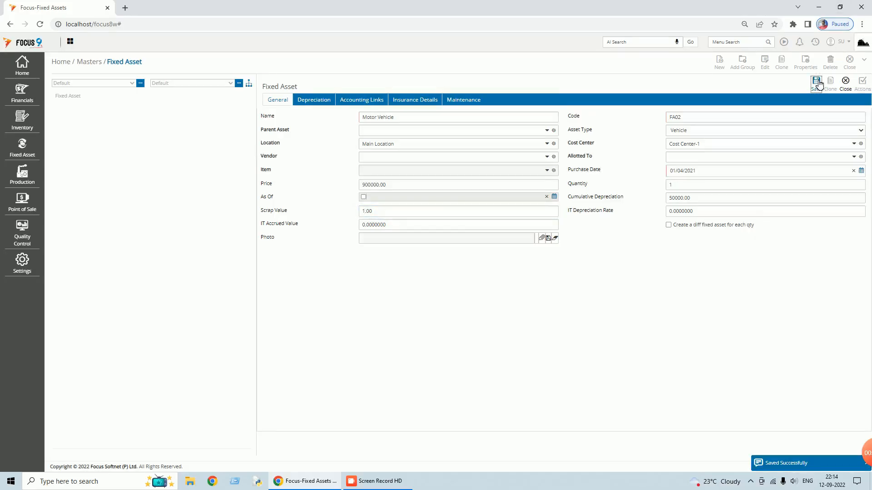
click(845, 81)
click(849, 63)
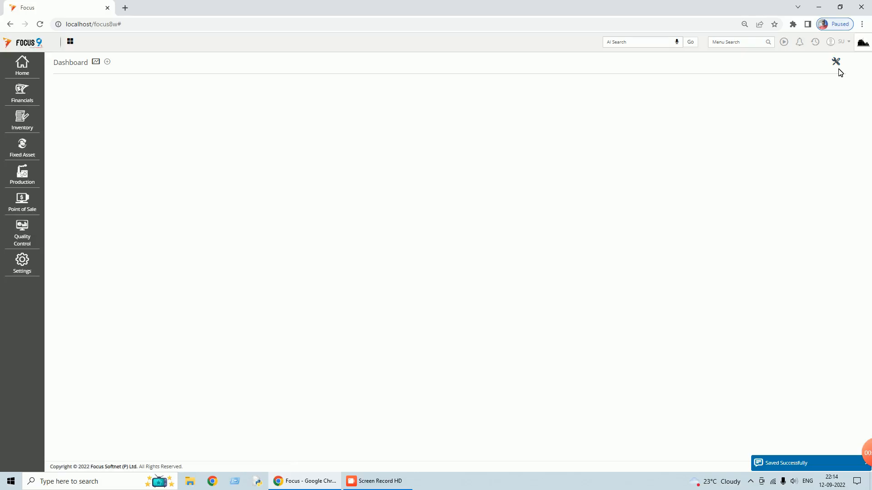
click(816, 42)
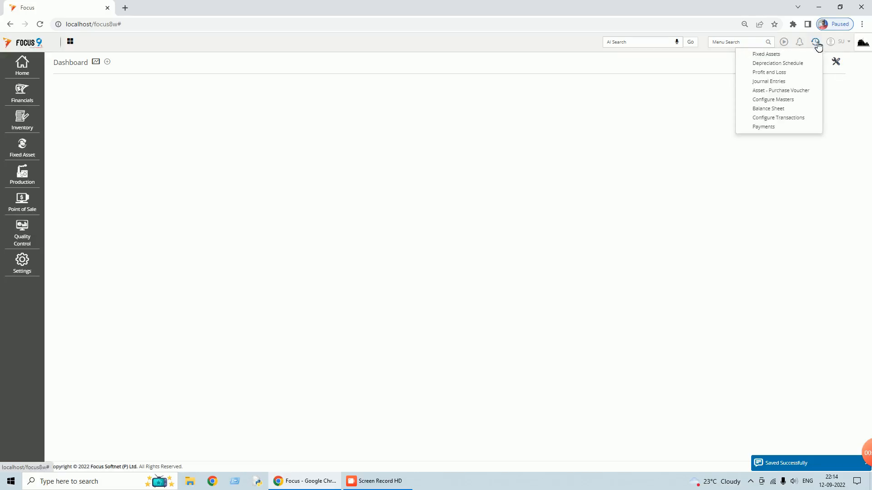
click(798, 65)
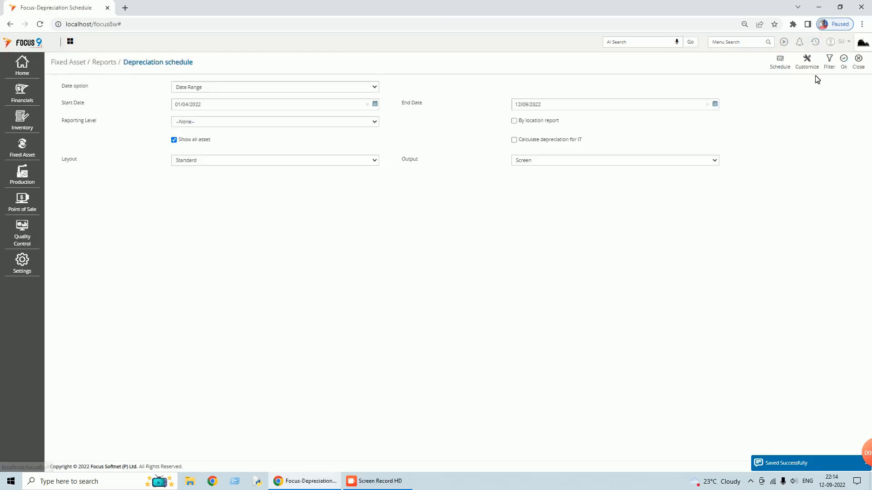
click(375, 122)
click(331, 139)
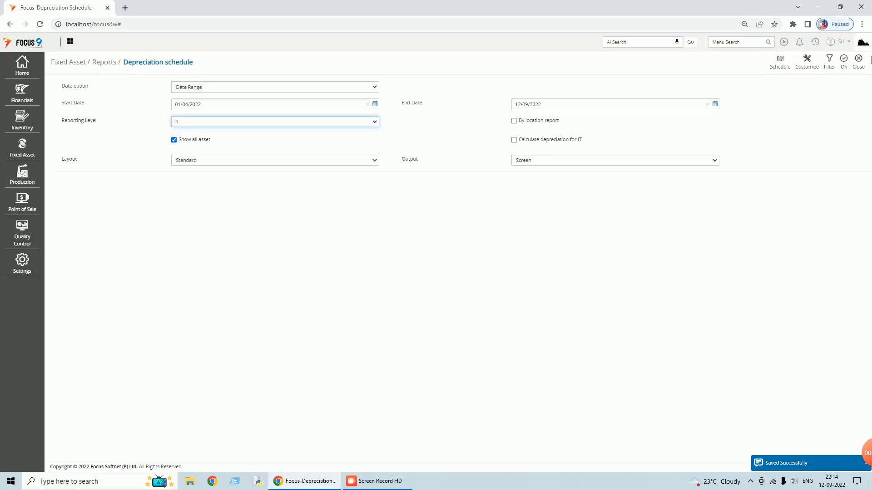
click(843, 64)
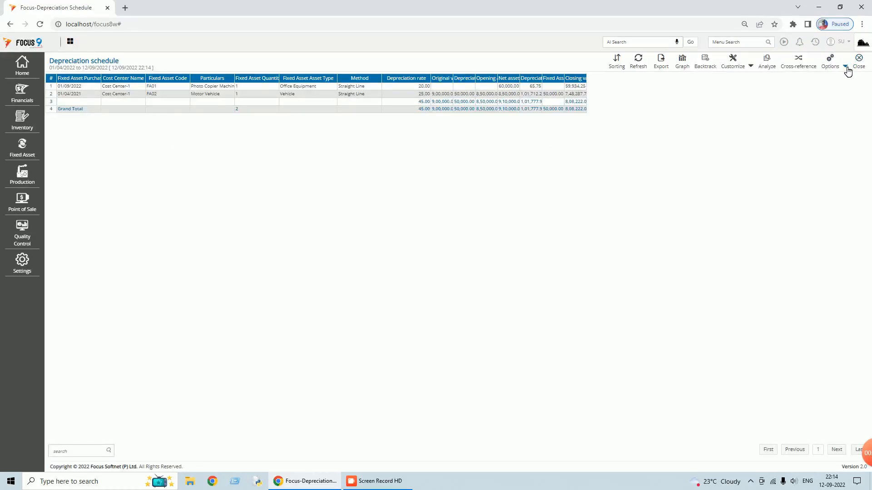
click(846, 67)
click(806, 82)
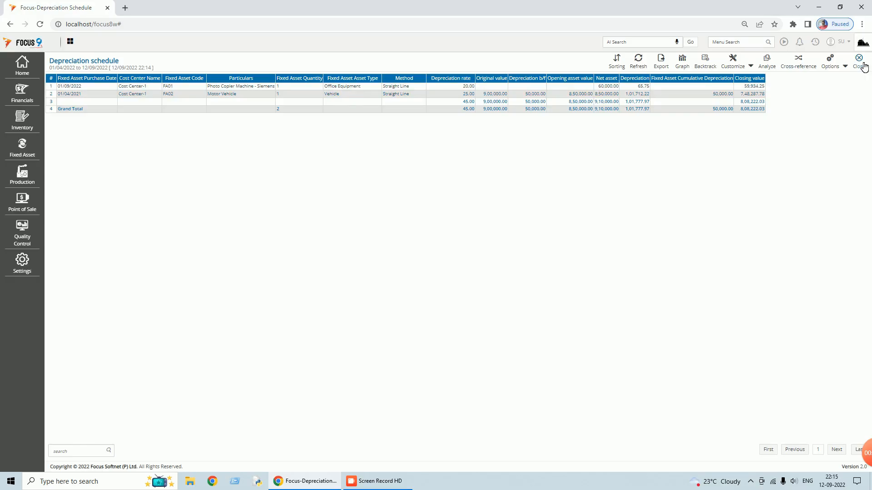
click(863, 67)
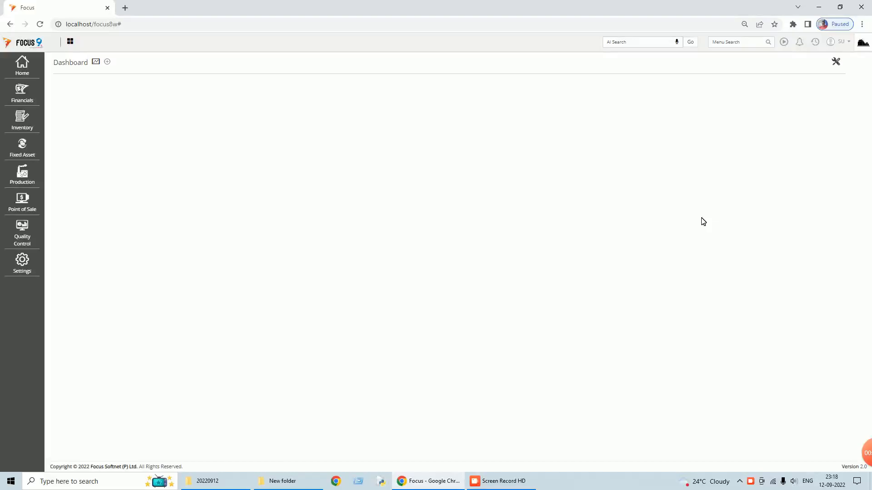
- Open Post Depreciation Entries dated 30/09/2022 for this month only
click(736, 42)
text(post)
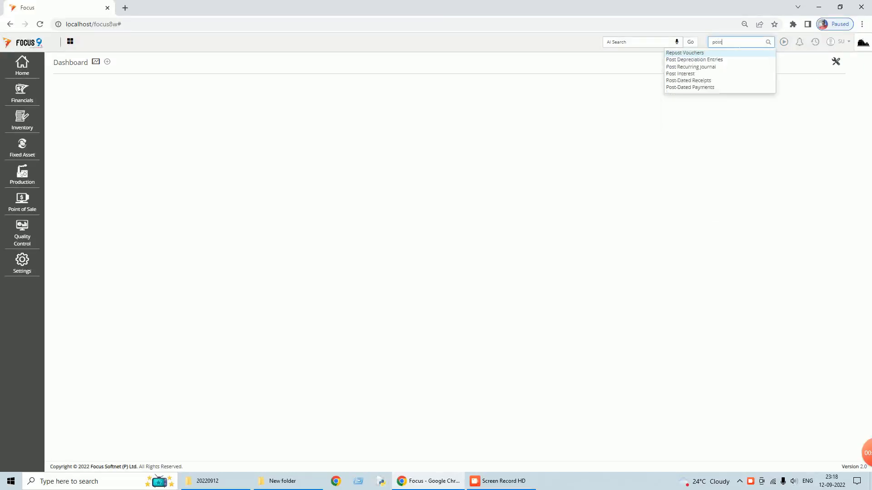
click(710, 64)
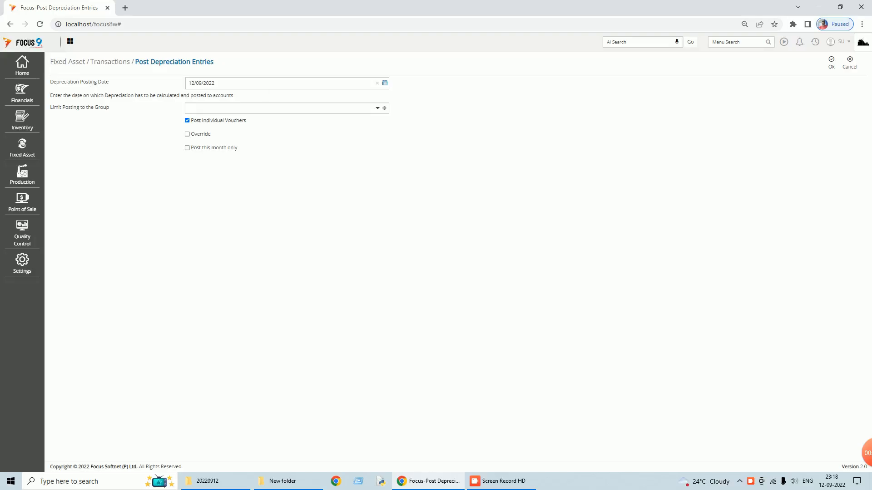
click(385, 85)
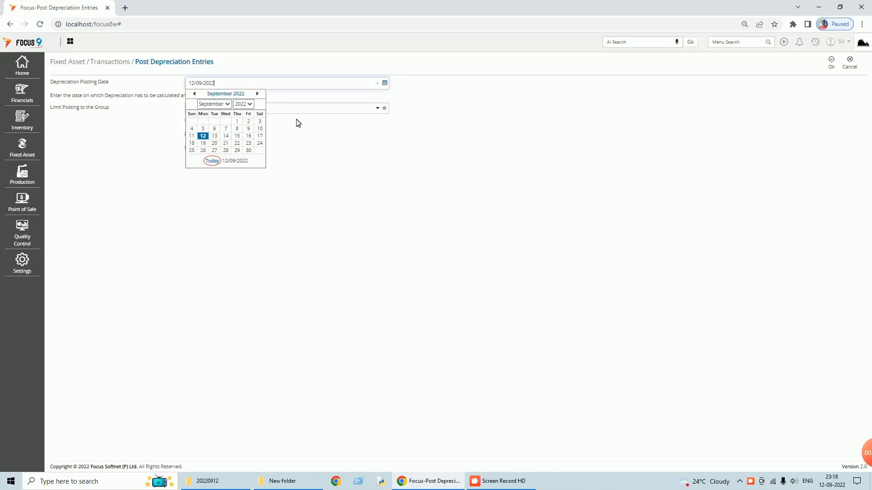
click(249, 151)
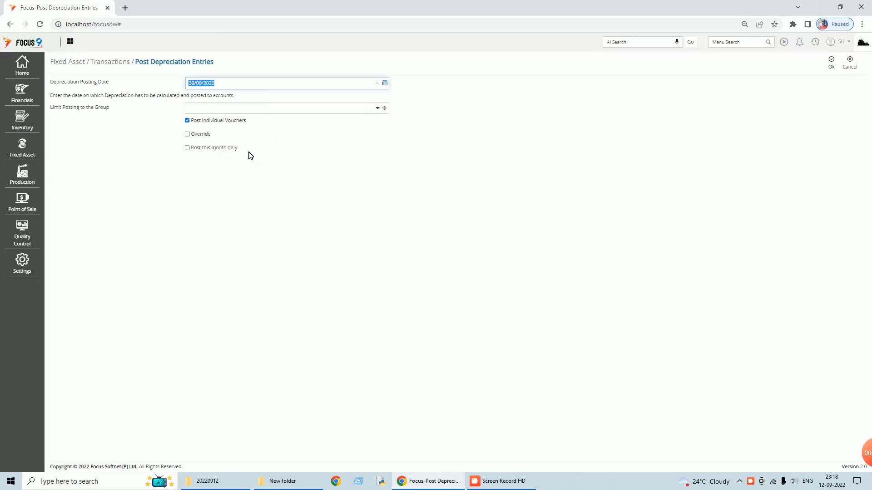
click(187, 148)
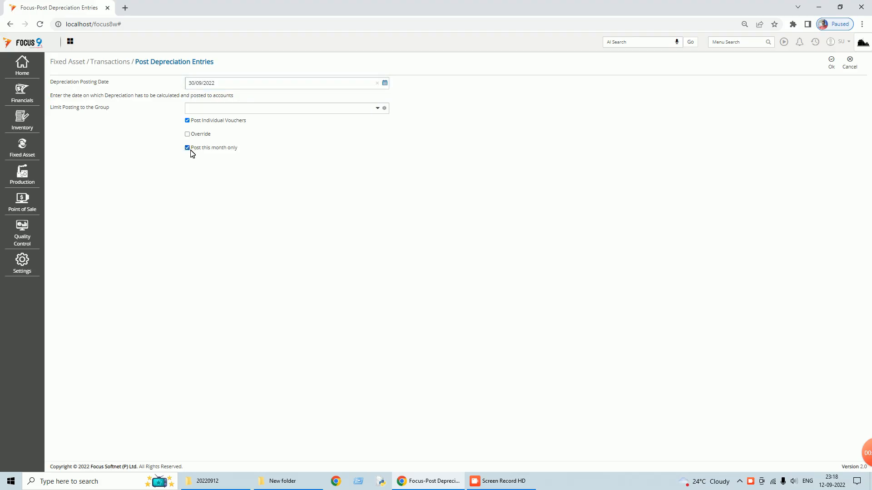
- Post the 30/09/2022 depreciation entries and close the posting form
click(833, 67)
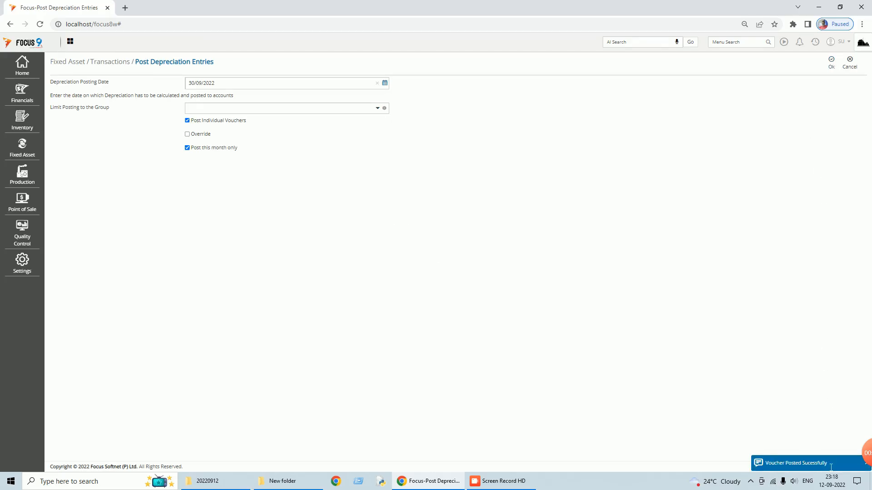
drag(811, 469, 764, 464)
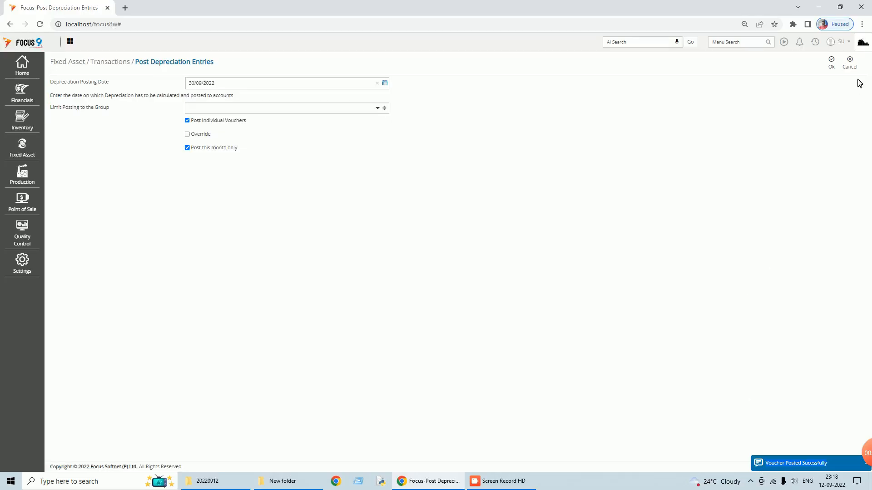
click(833, 70)
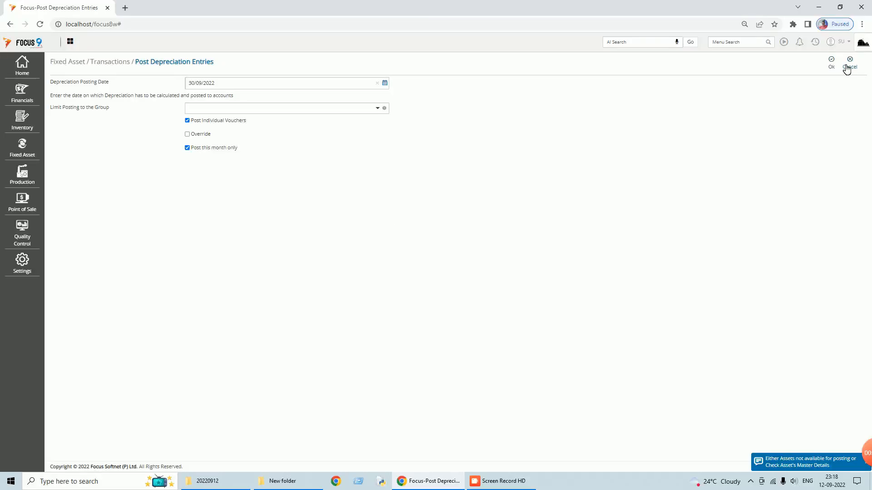
click(847, 68)
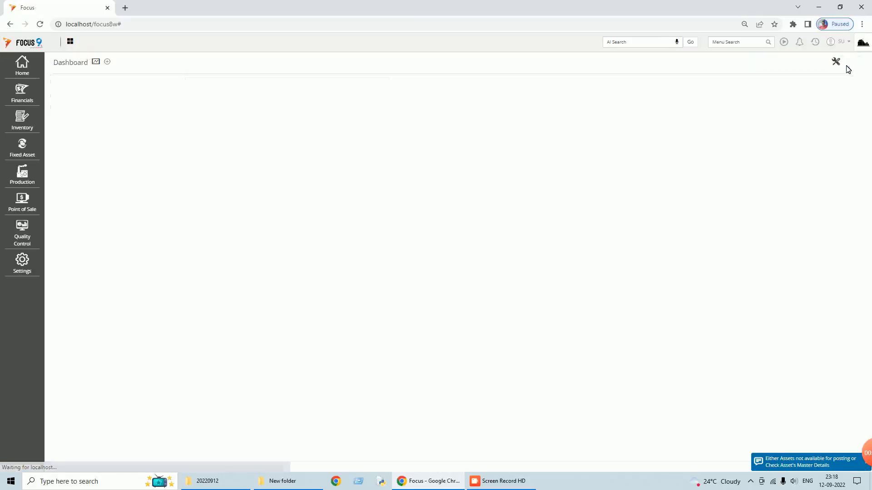
- Open the Non-Standard Journal Entries list, then view and close the Fixed Assets master list
click(815, 42)
click(786, 67)
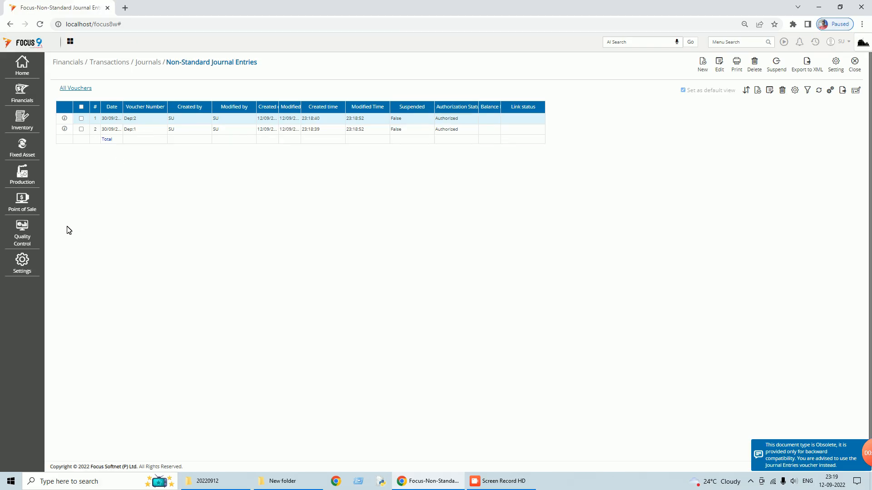
click(21, 65)
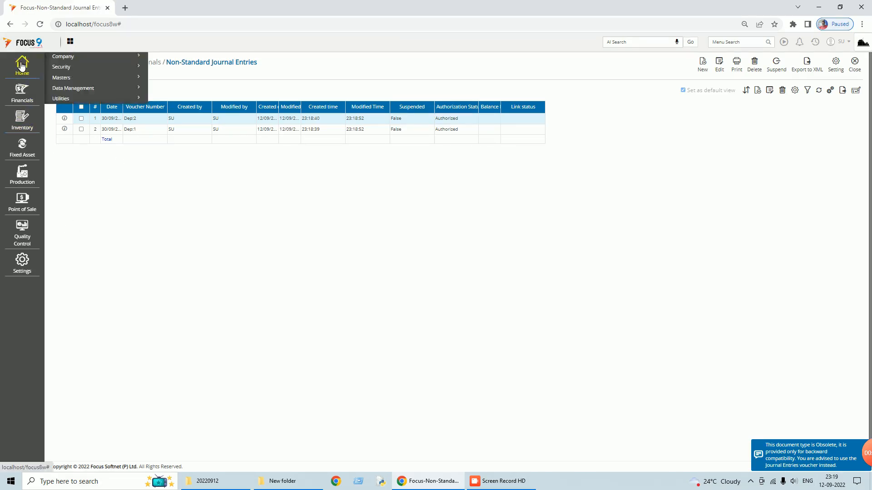
click(62, 78)
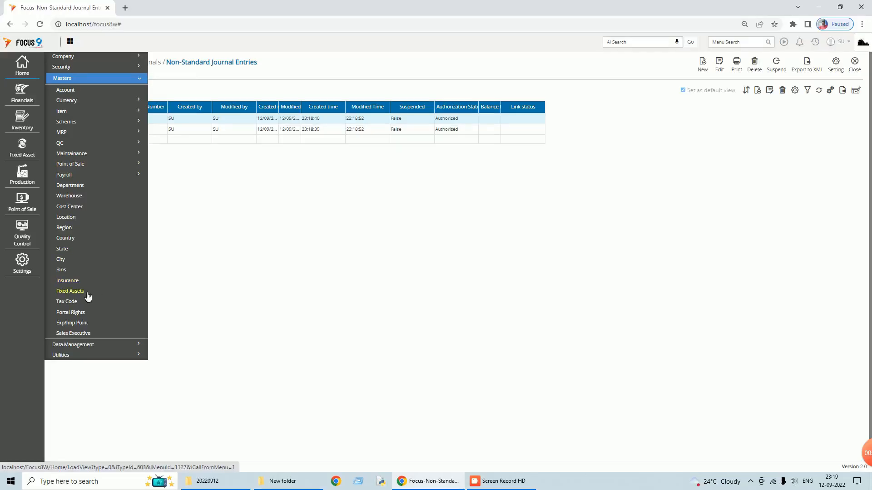
click(73, 292)
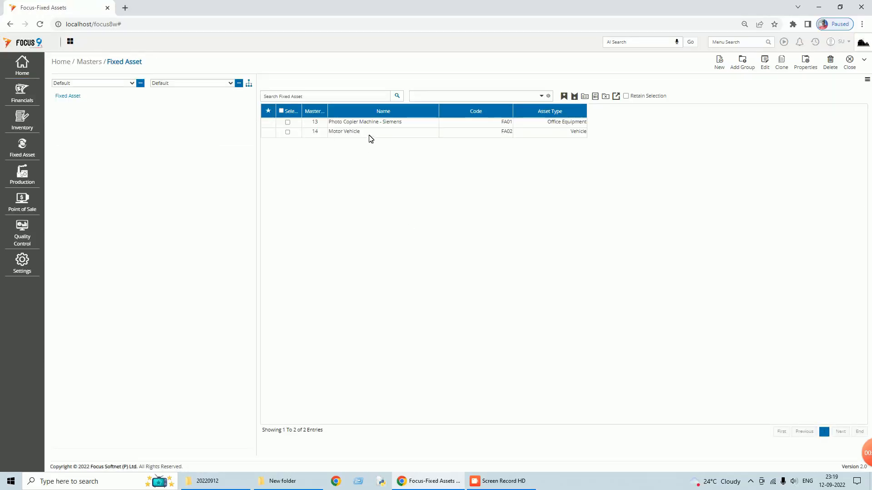
click(849, 62)
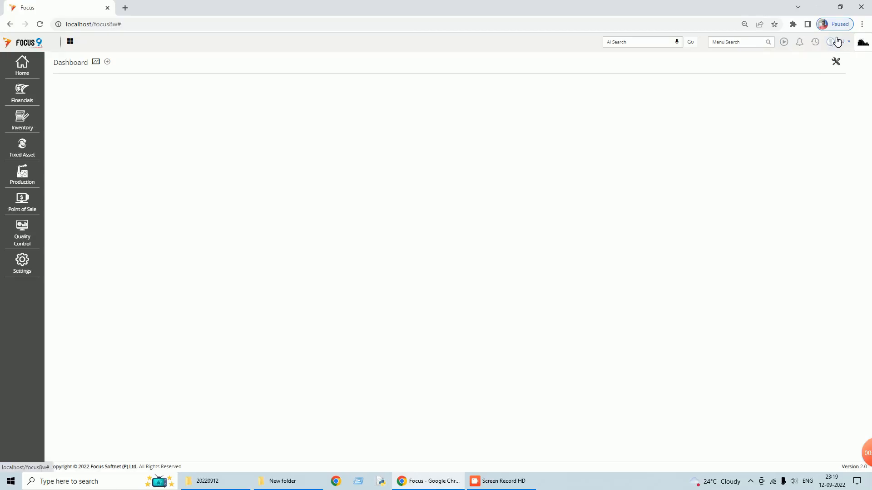
- Reopen the Non-Standard Journal Entries list and open depreciation voucher Dep:1
click(815, 42)
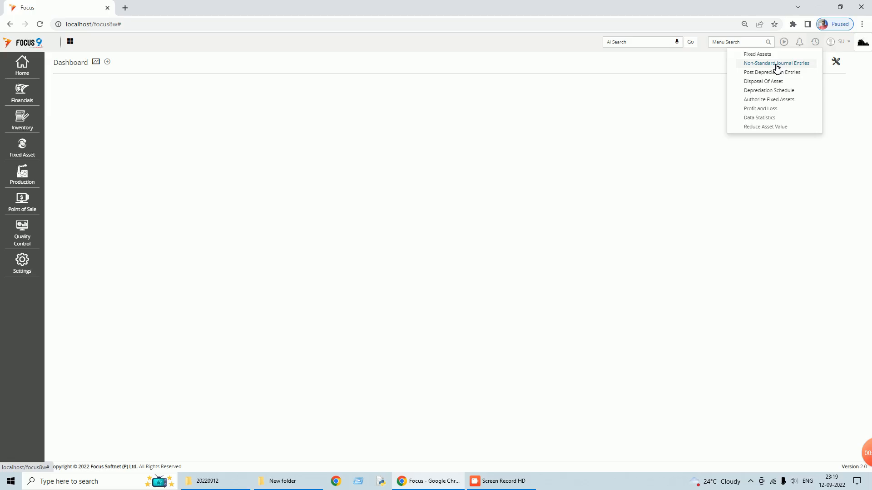
click(776, 64)
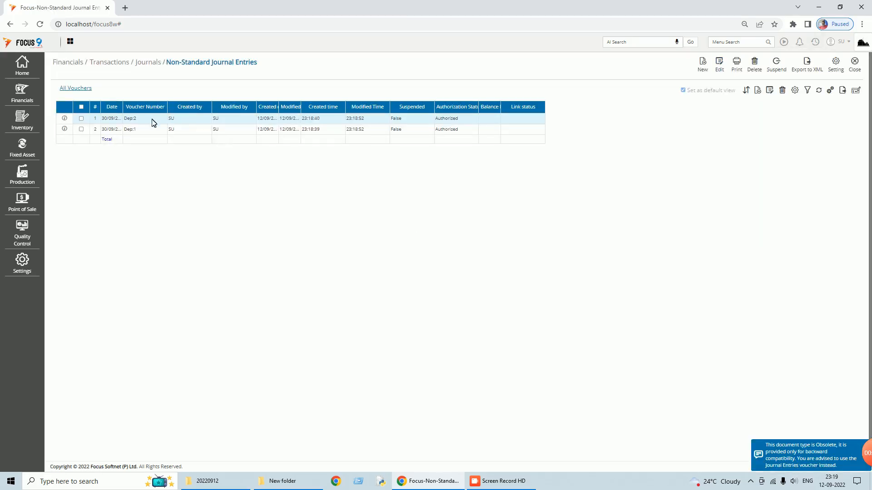
double_click(146, 130)
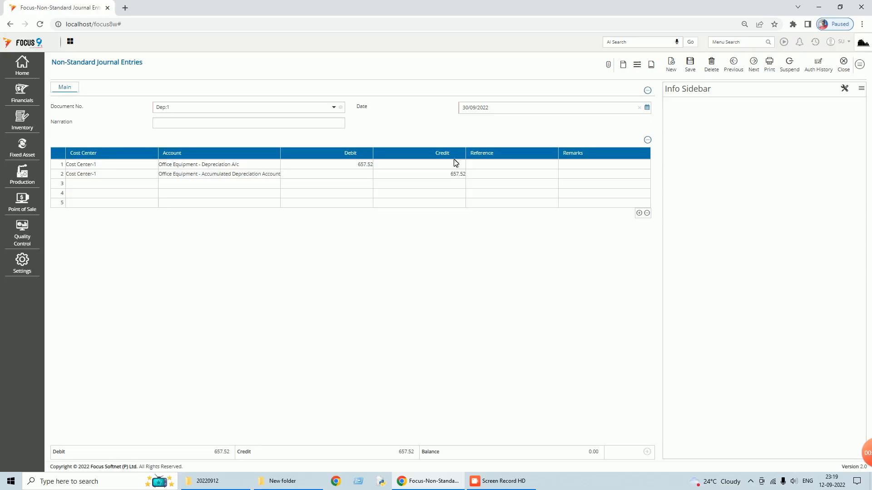
- Close voucher Dep:1 and the journal entries list to return to the Dashboard
click(843, 64)
click(852, 65)
click(743, 42)
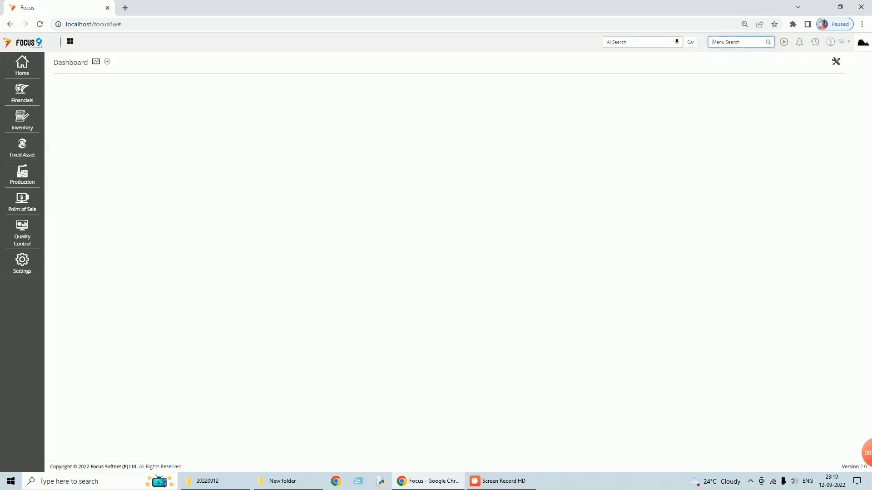
text(profit)
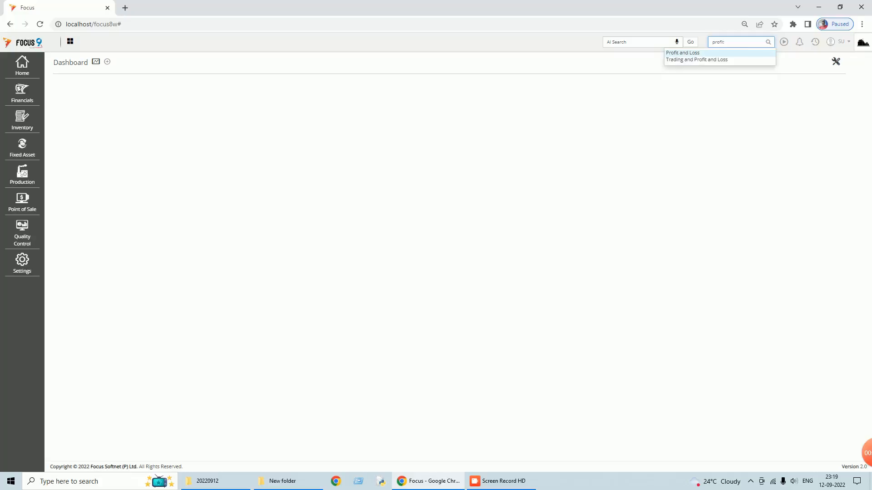
click(698, 53)
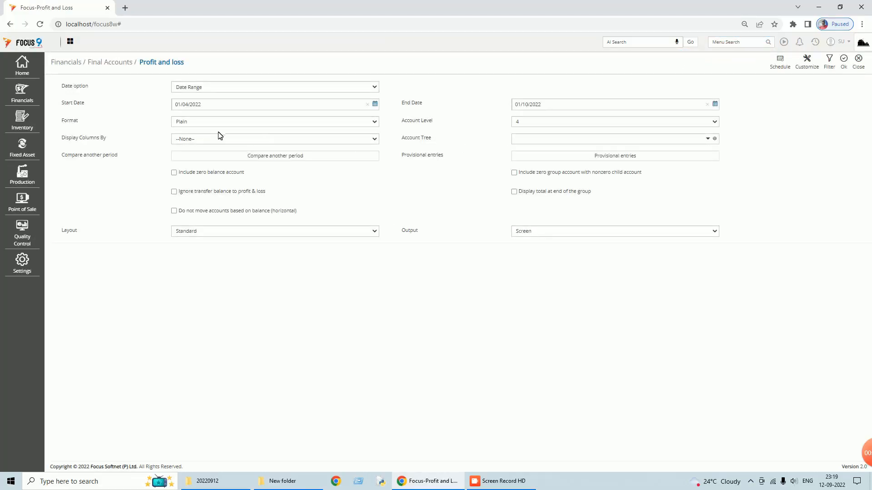
click(844, 61)
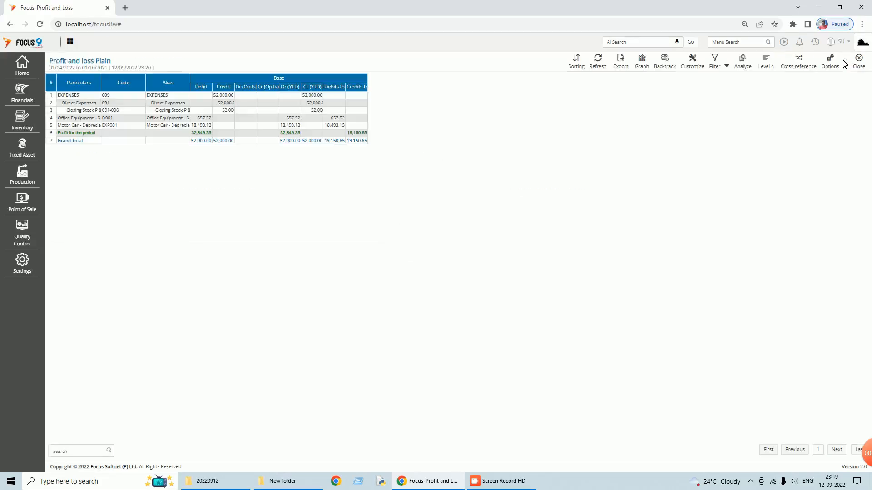
click(845, 67)
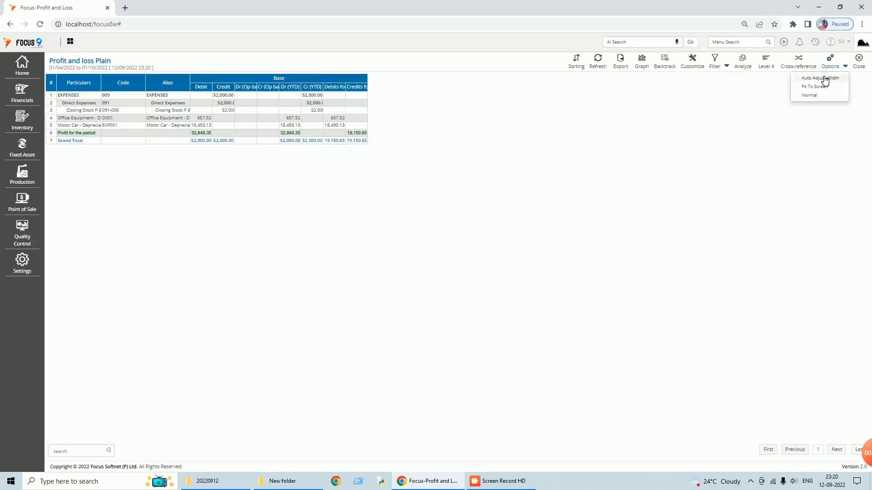
click(824, 79)
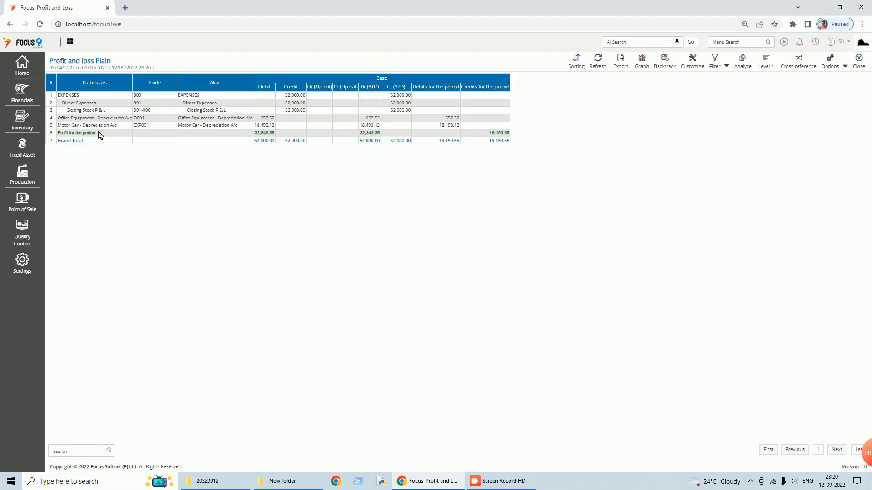
drag(58, 117, 134, 120)
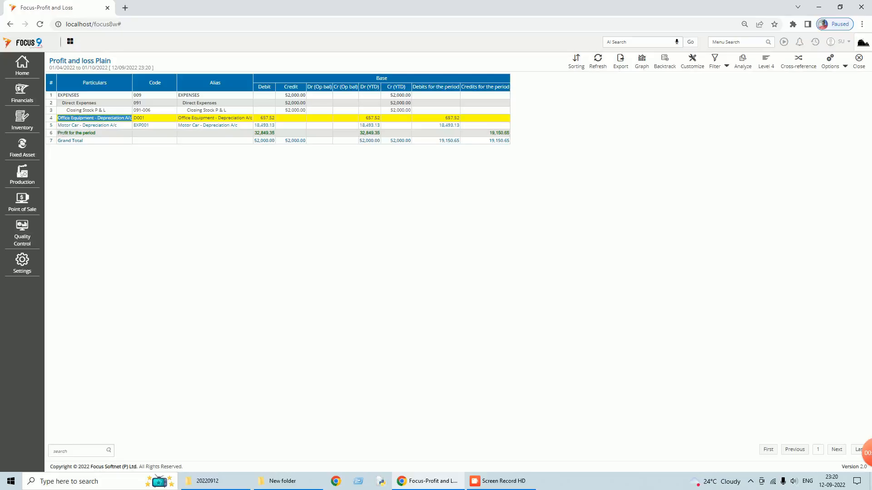
drag(56, 125, 277, 127)
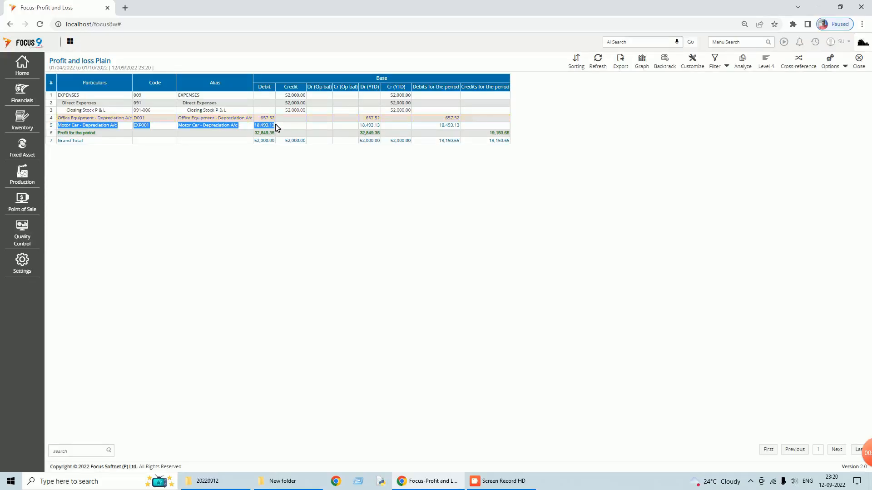
click(860, 64)
click(859, 63)
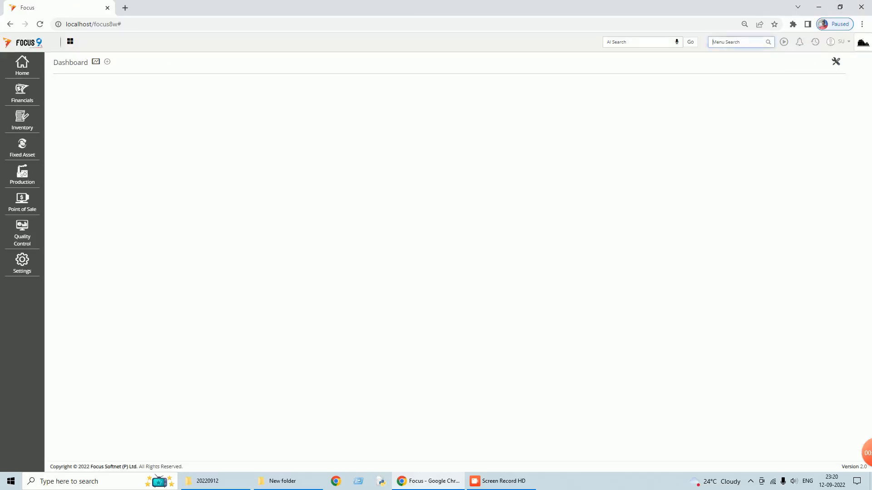
- Generate the Balance Sheet with an end date of 30/09/2022
text(blan)
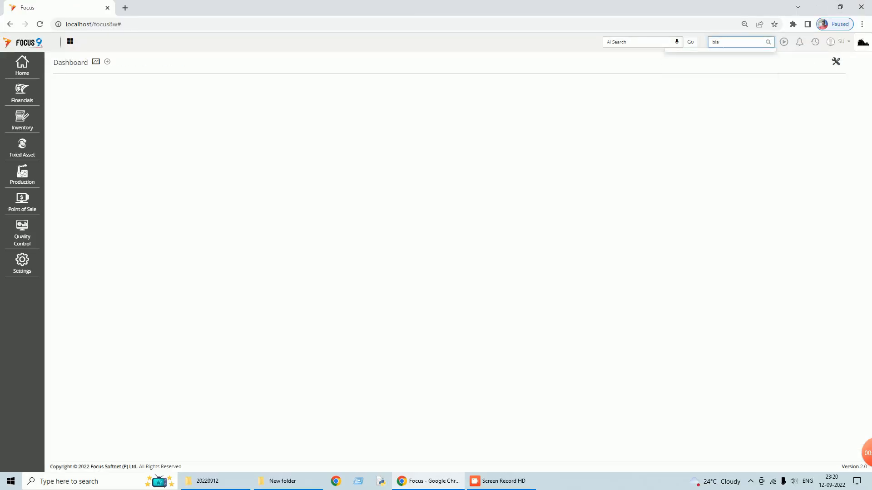
key(BackSpace)
key(BackSpace)
text(alance)
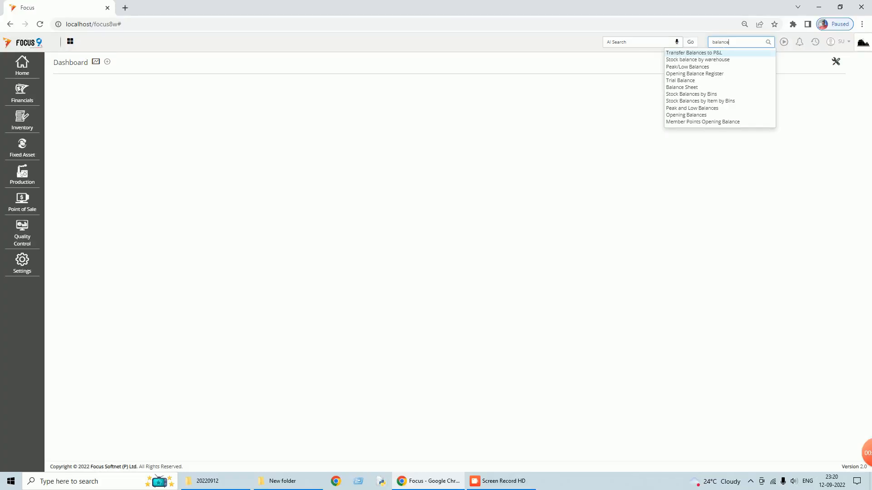
click(687, 88)
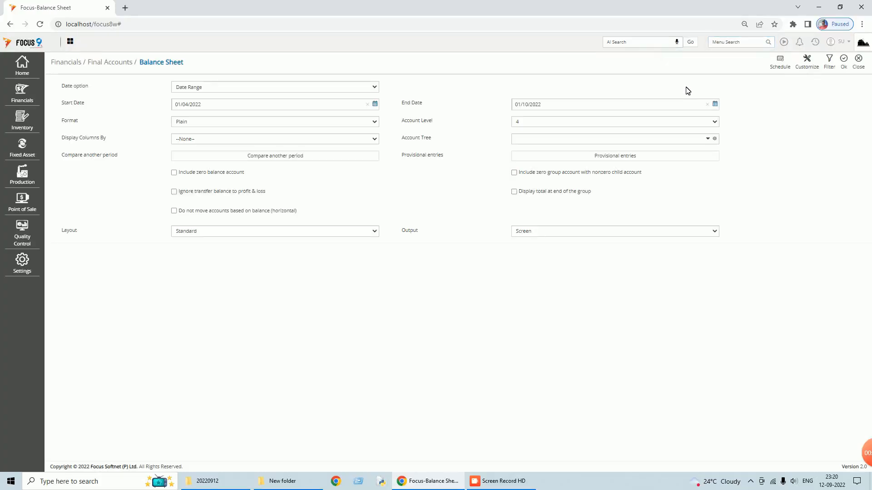
click(719, 107)
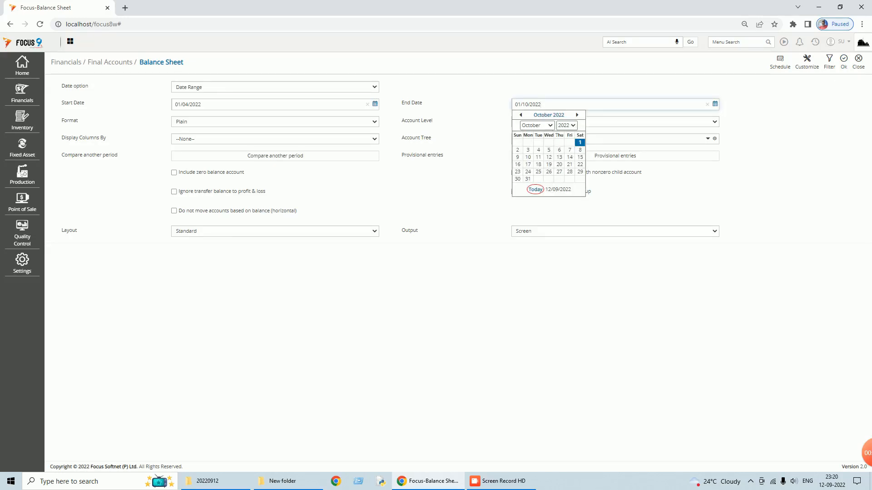
click(550, 125)
click(534, 194)
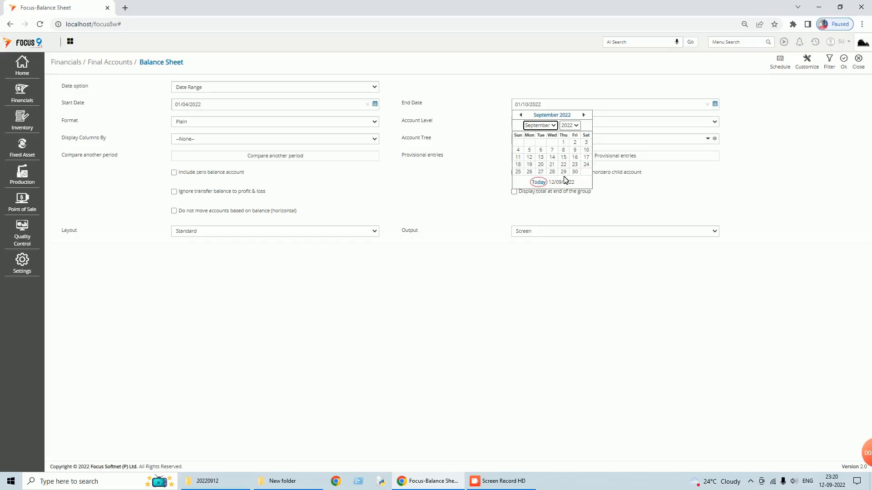
click(574, 172)
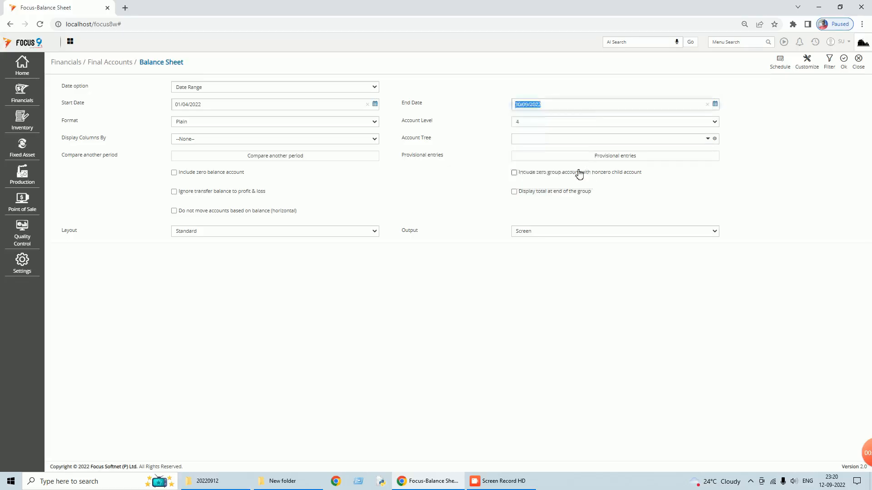
click(847, 67)
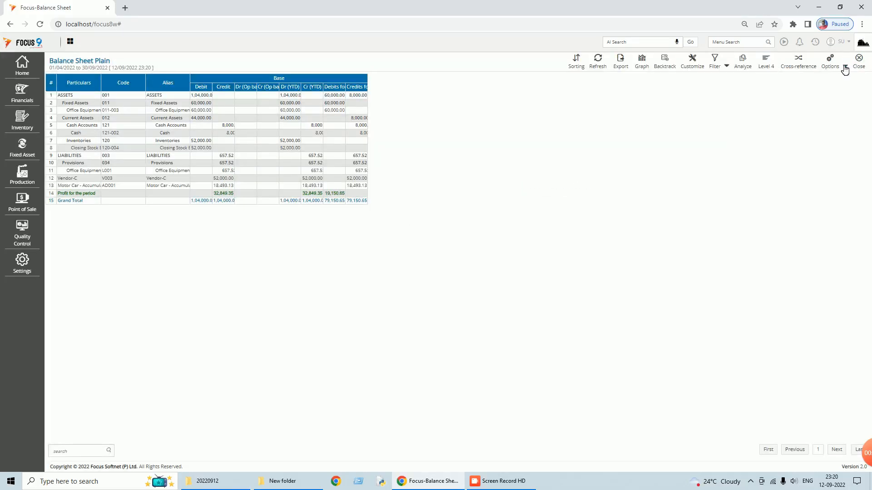
- Widen the report columns to full text, review, and close the Balance Sheet
click(845, 67)
click(818, 79)
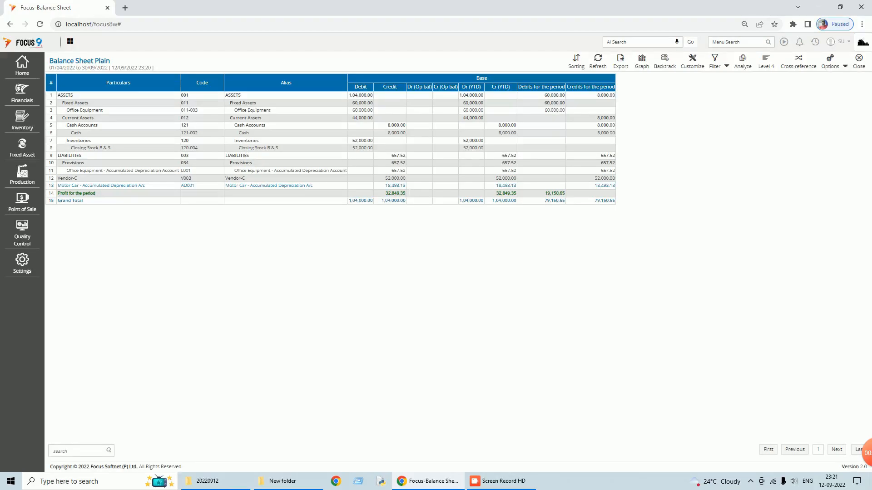
click(863, 67)
- Start a new entry under Fixed Asset > Transactions > Disposal Of Asset
click(863, 67)
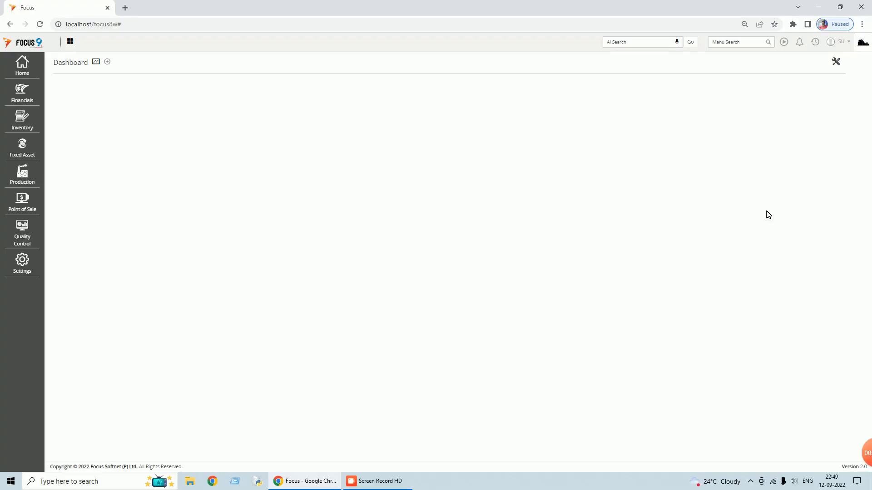
click(23, 152)
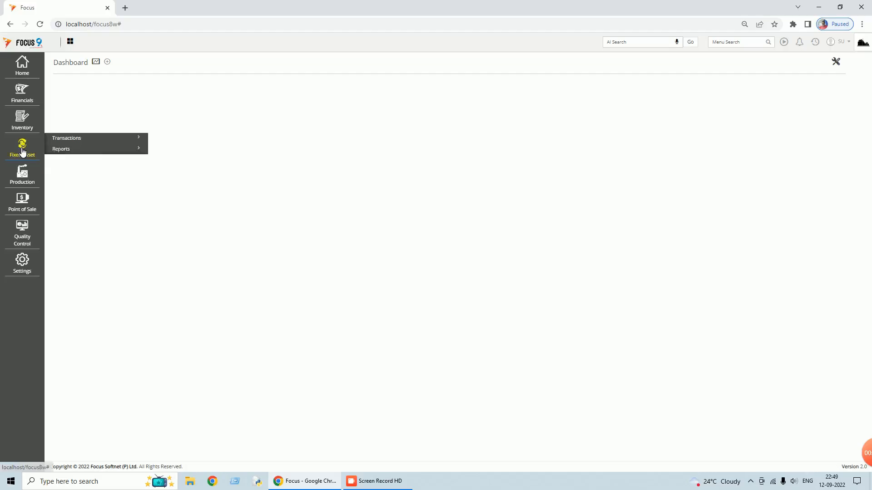
click(87, 142)
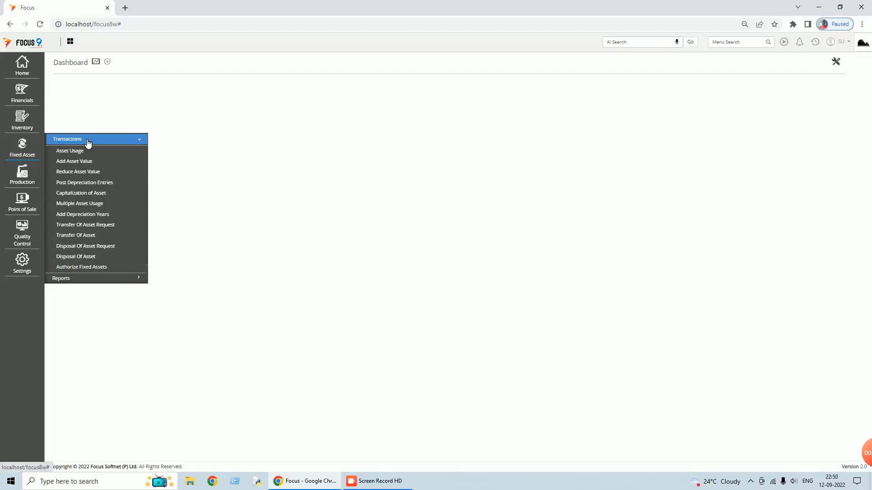
click(87, 260)
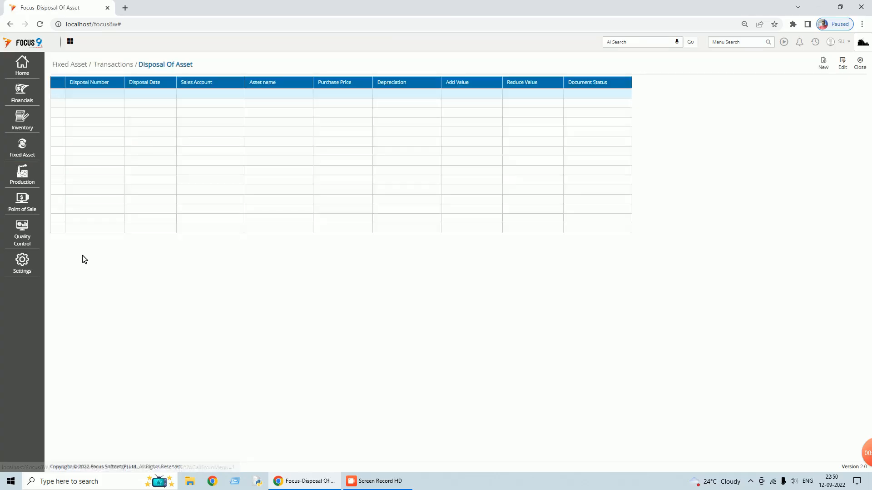
click(824, 67)
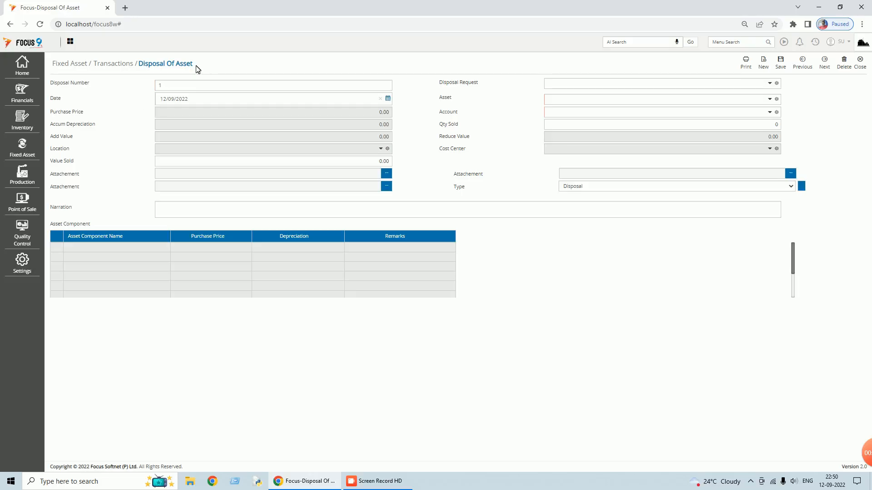
- Date the disposal 01/10/2022 and choose Motor Vehicle as the asset
click(389, 100)
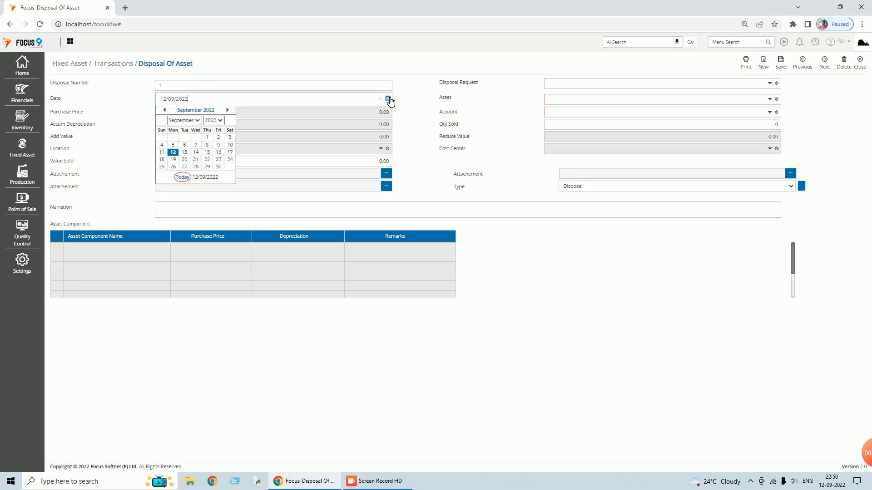
click(197, 121)
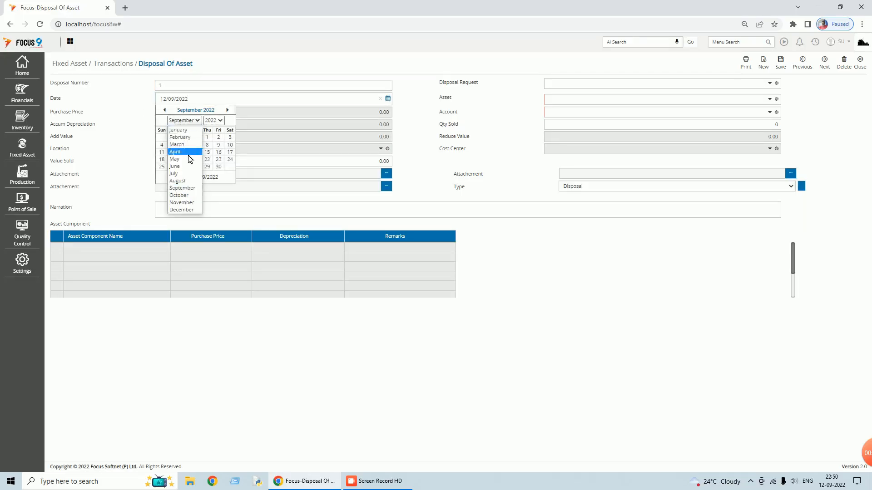
click(179, 195)
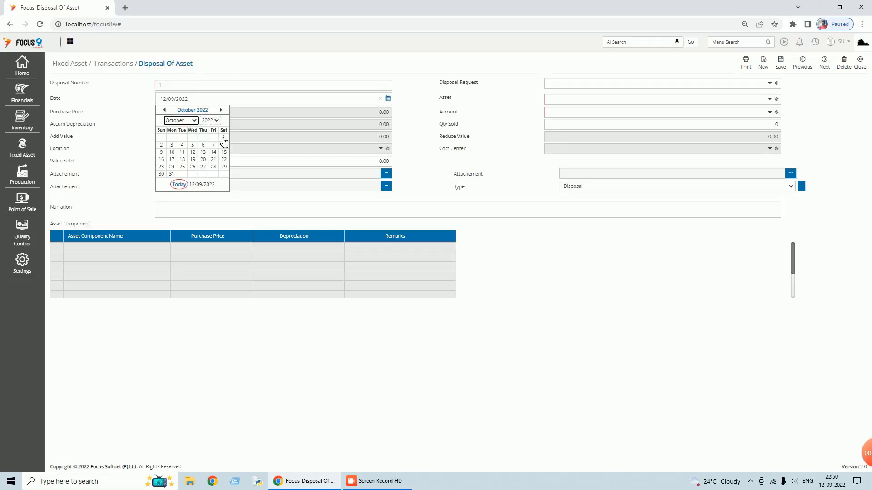
click(223, 137)
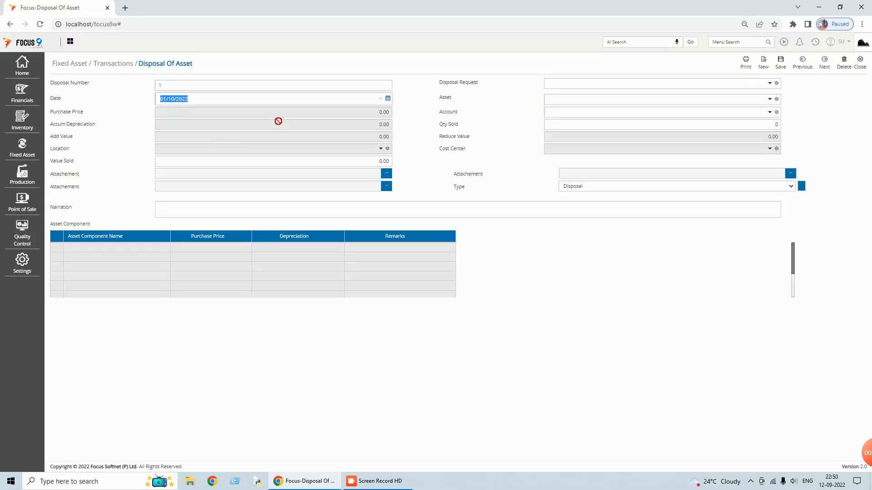
key(Tab)
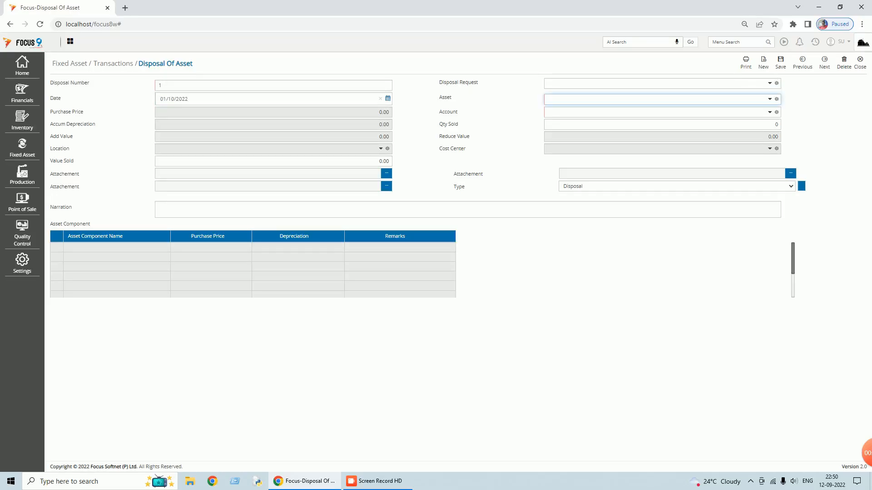
click(771, 99)
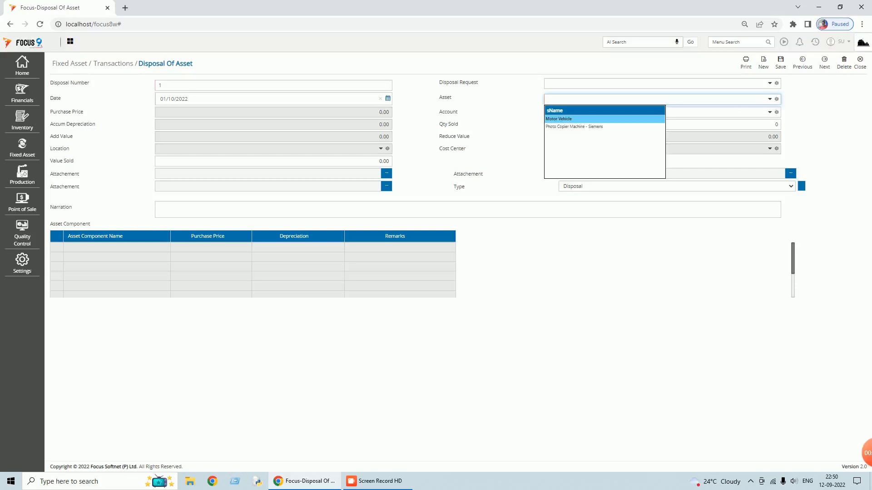
click(571, 120)
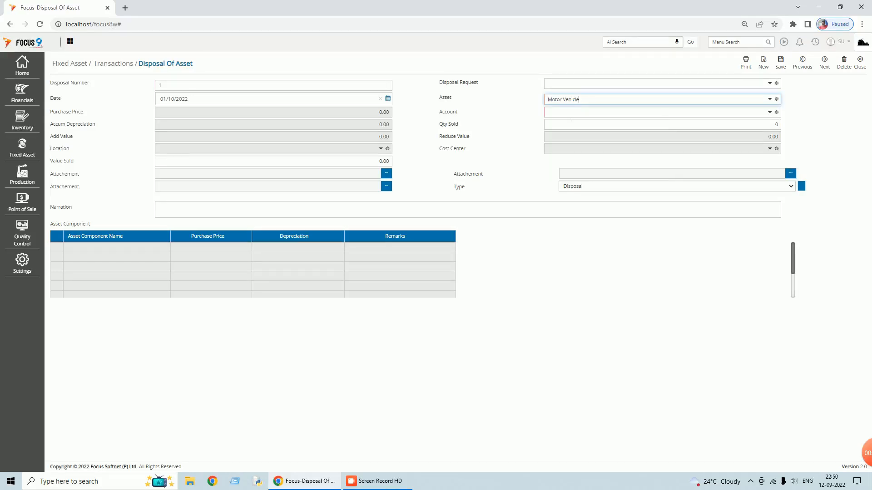
- Set Value Sold to 800000 with type Disposal, save, and close to the disposal list
key(Tab)
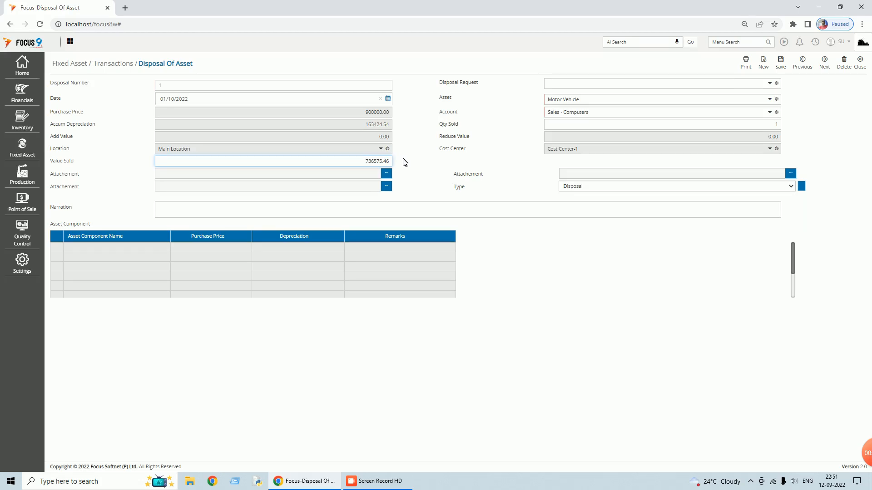
key(shift+Right)
key(shift+Right)
key(shift+Right)
key(shift+Right)
key(shift+Right)
key(shift+Right)
key(shift+Right)
key(shift+Right)
key(shift+Right)
text(8)
key(Tab)
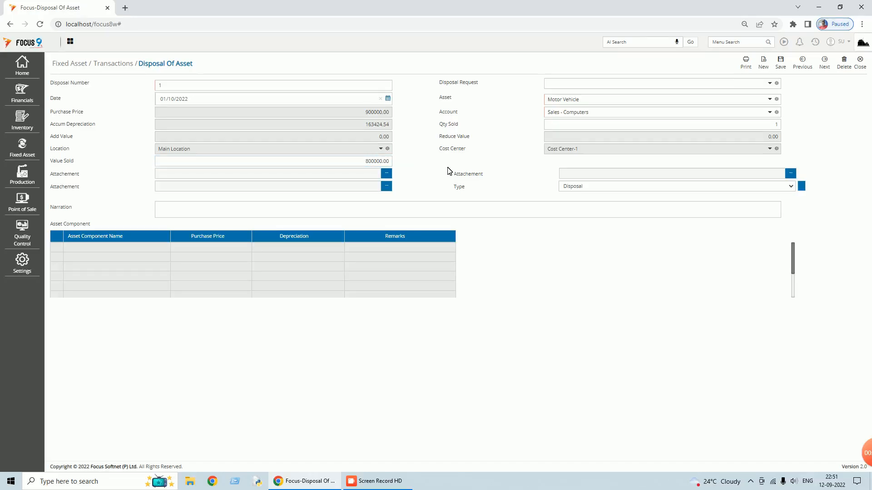
click(792, 186)
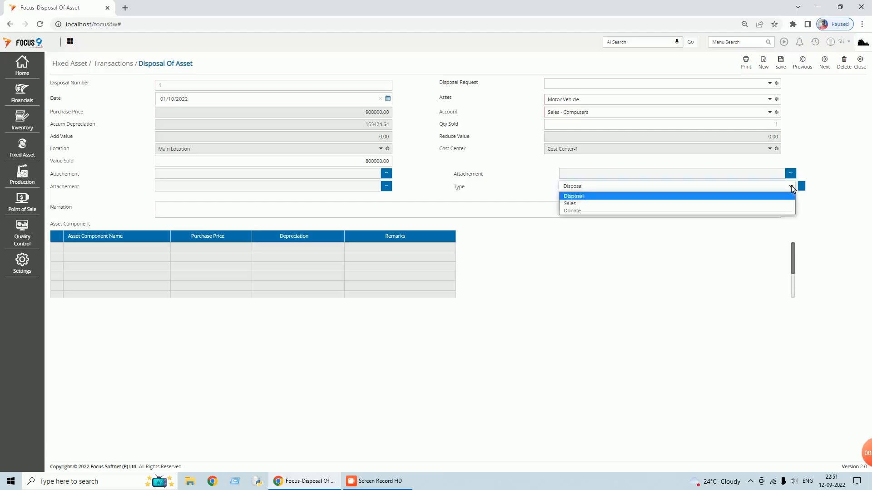
click(575, 197)
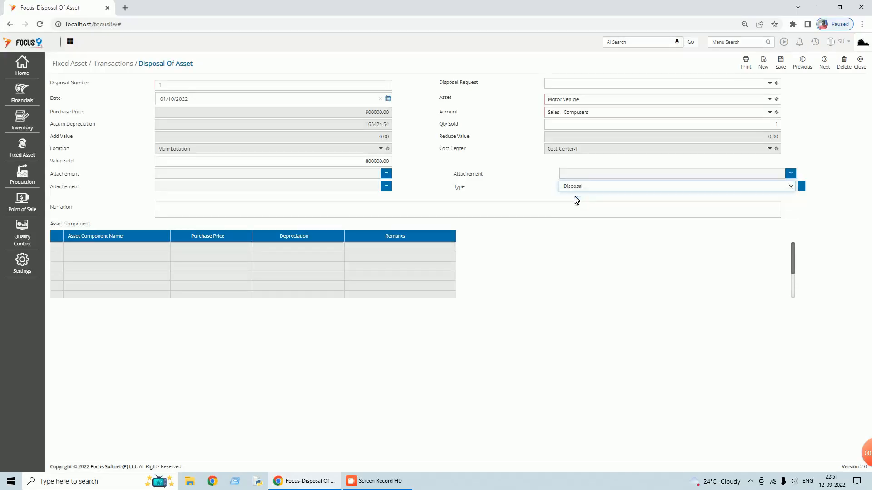
click(781, 63)
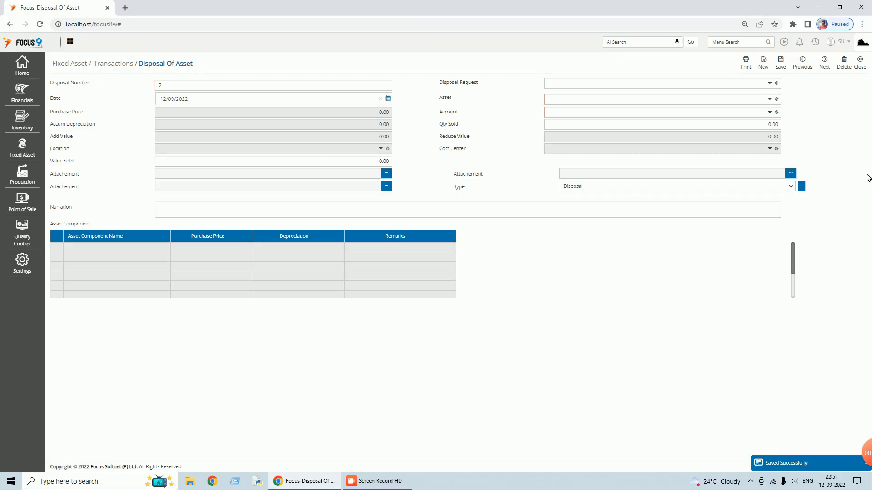
click(864, 70)
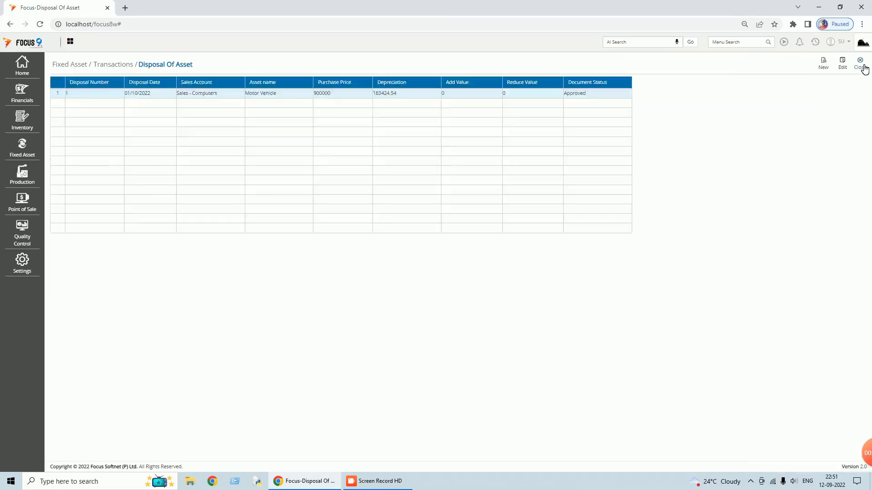
- Close the disposal list and open the Depreciation Schedule report from the recent items
click(864, 68)
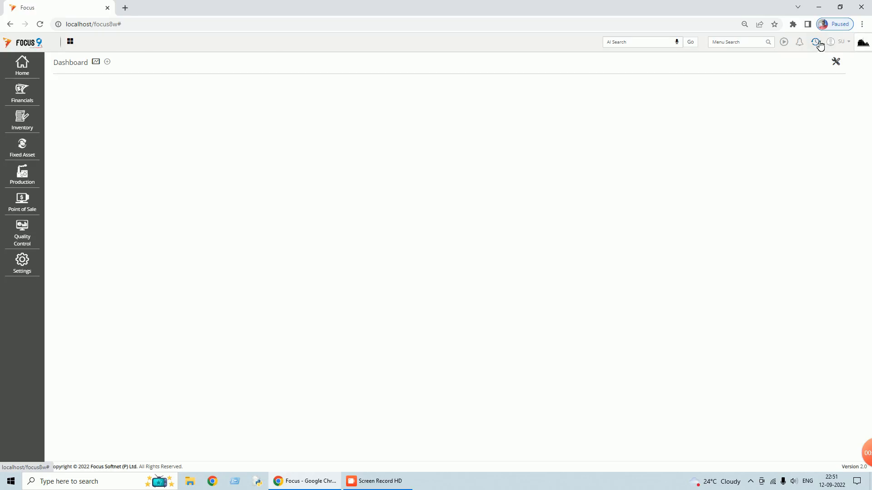
click(818, 42)
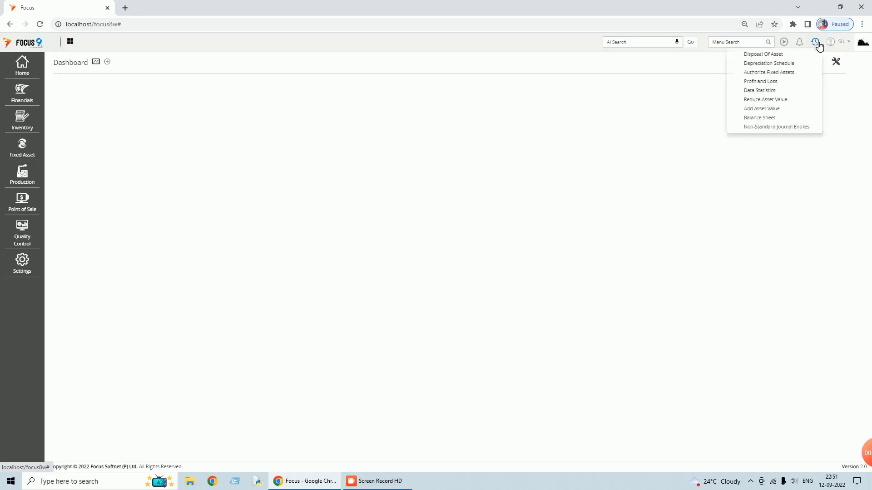
click(776, 64)
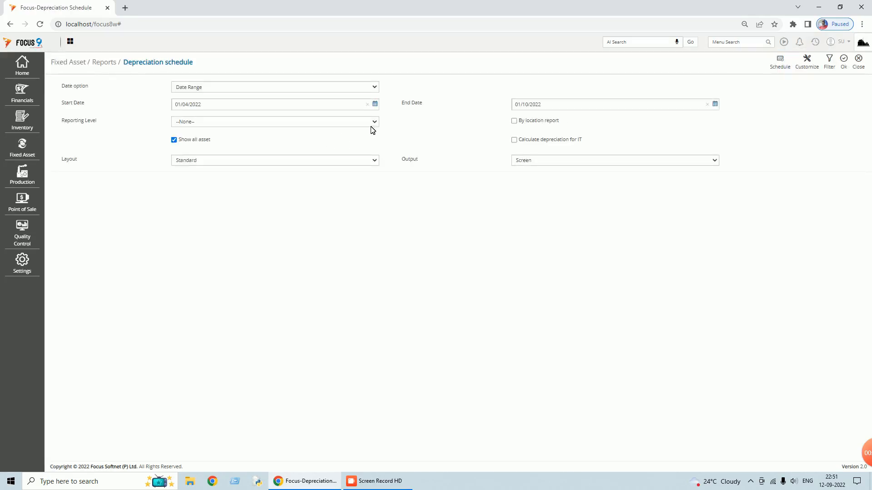
- Generate the schedule at reporting level 1 as a by-location report
click(312, 122)
click(254, 136)
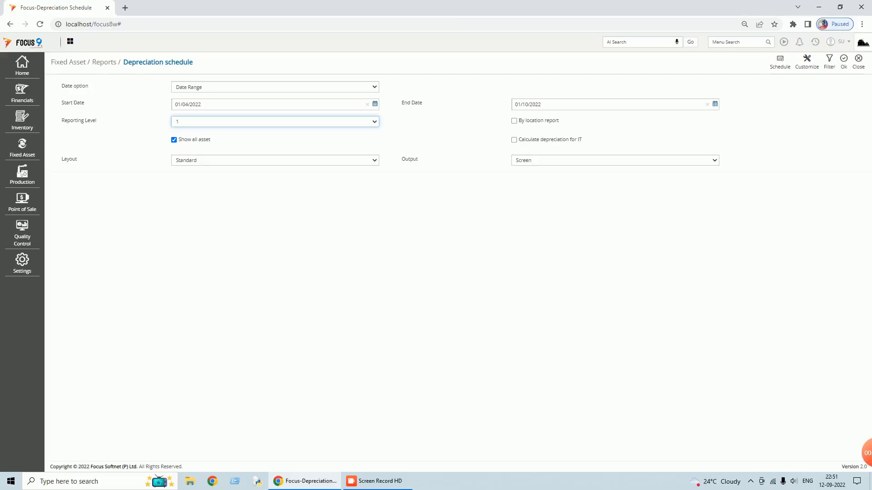
click(514, 121)
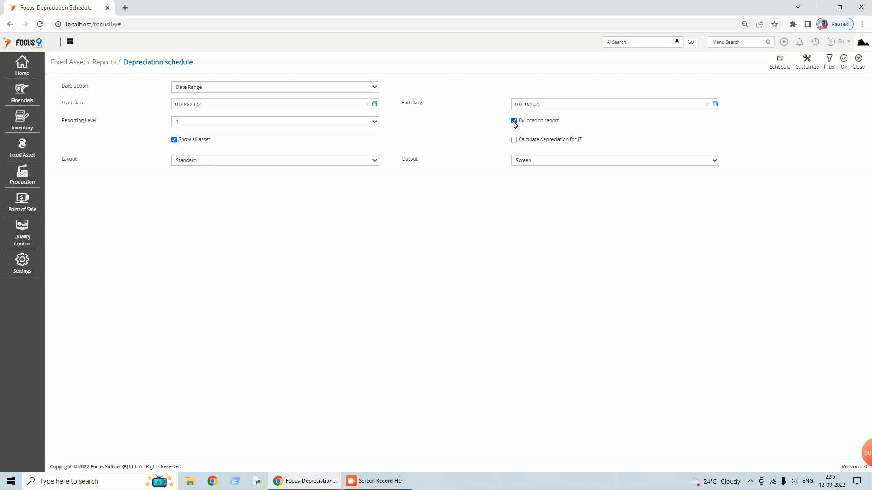
click(845, 60)
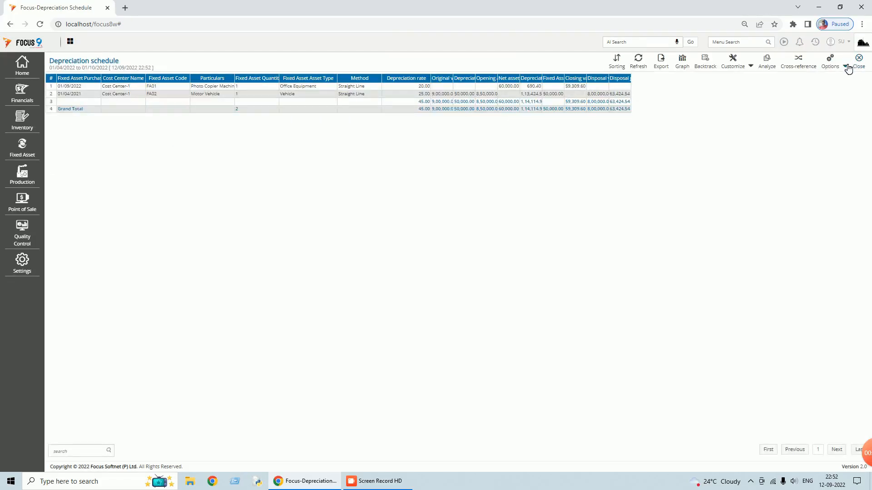
- Fit columns to full width to check the 8,00,000.00 disposal and 63,424.54 gain/loss, then close the report
click(846, 66)
click(826, 79)
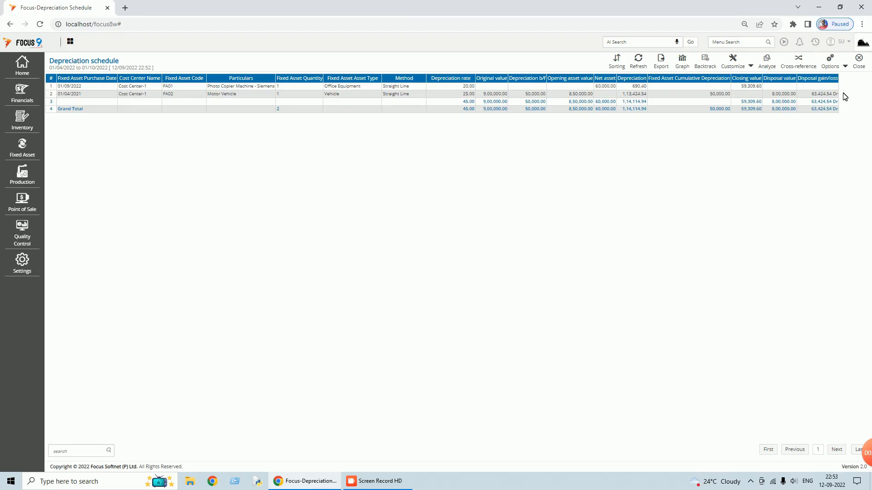
click(859, 64)
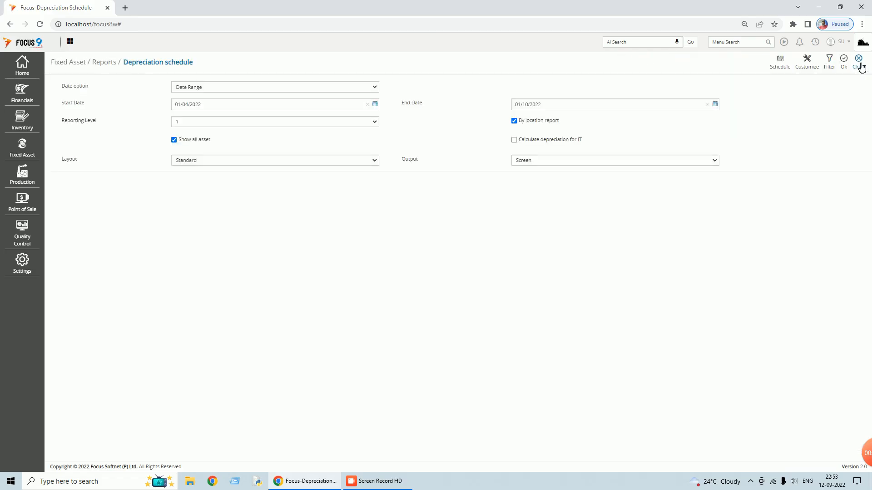